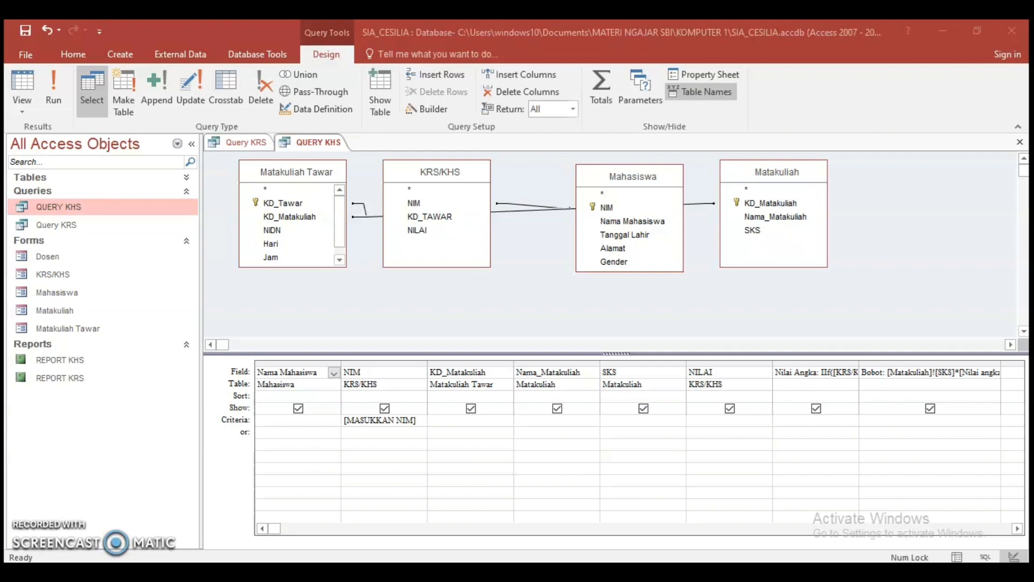
Show the Query KRS design with a taller table area and expand the list of database tables
{"action": "left_click", "coordinate": [232, 145]}
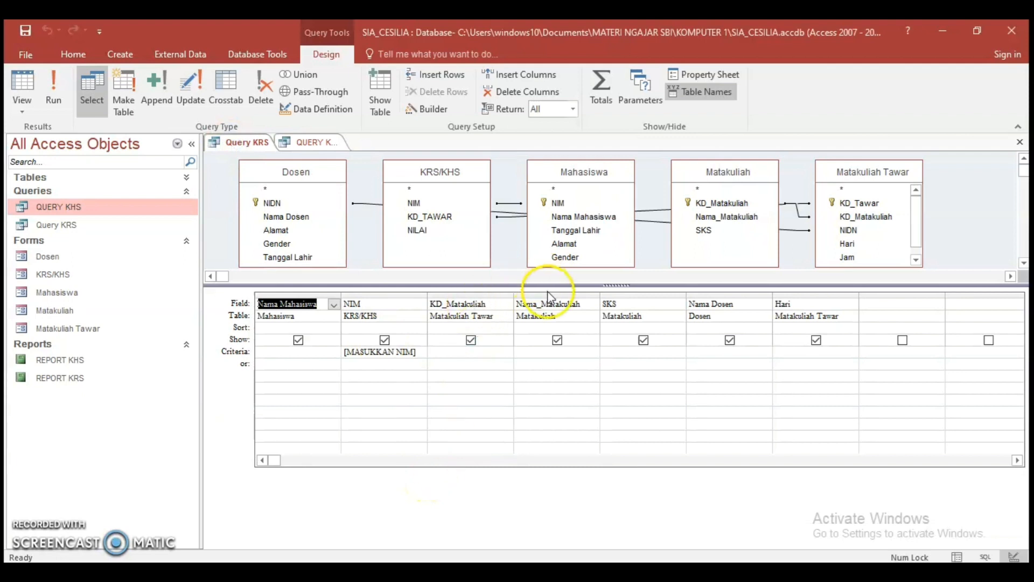
{"action": "left_click_drag", "start_coordinate": [549, 284], "coordinate": [539, 345]}
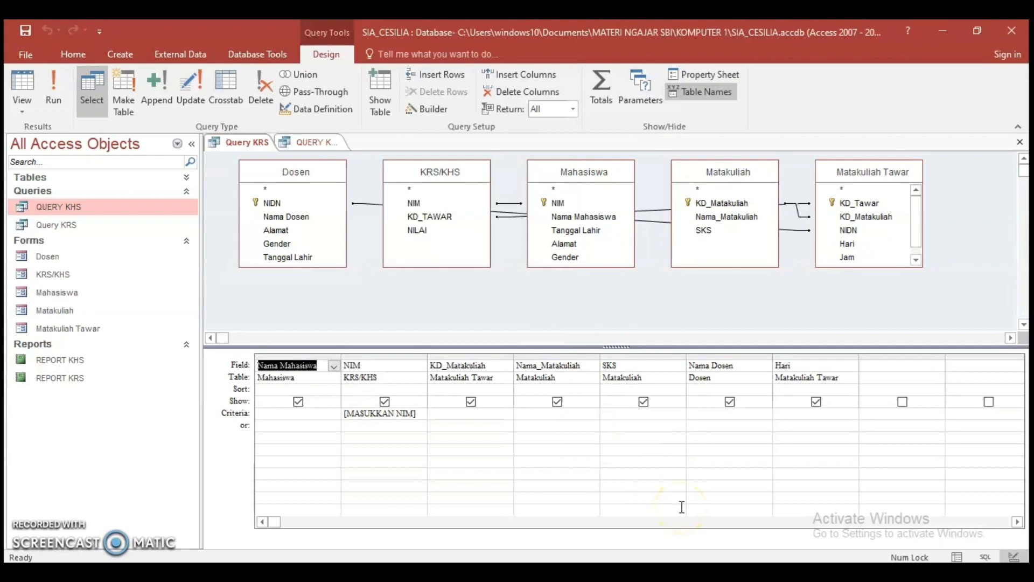
{"action": "left_click", "coordinate": [21, 178]}
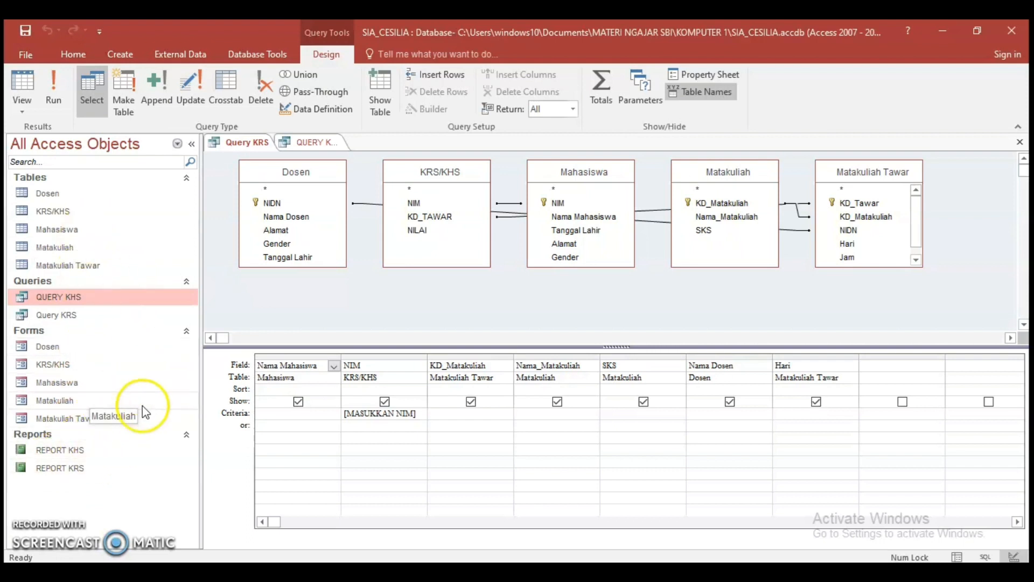
Open the Dosen form and go past the existing records to a blank record for a new lecturer
{"action": "double_click", "coordinate": [49, 348]}
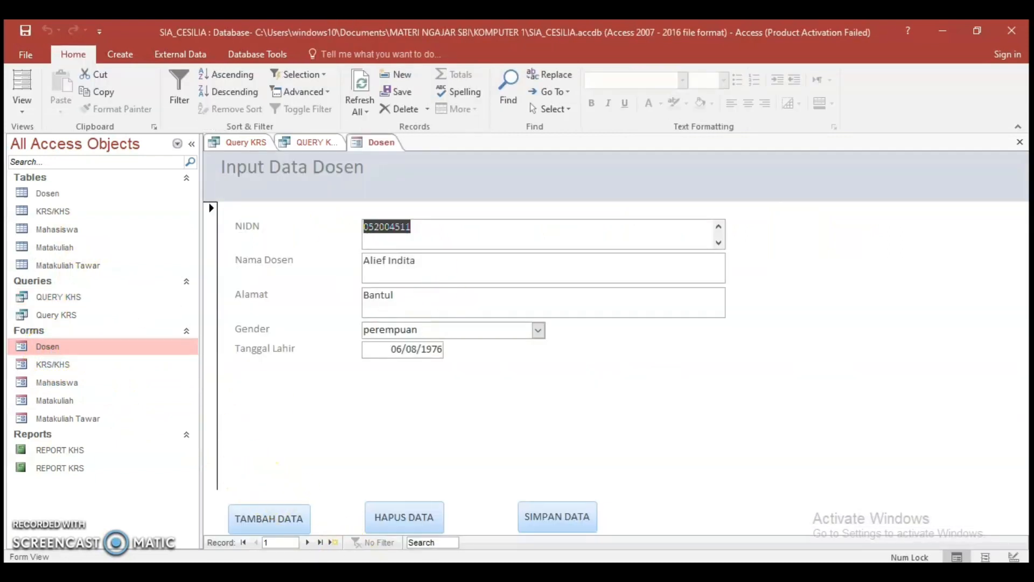
{"action": "left_click", "coordinate": [309, 543]}
{"action": "left_click", "coordinate": [309, 542]}
{"action": "left_click", "coordinate": [308, 543]}
{"action": "left_click", "coordinate": [309, 542]}
{"action": "left_click", "coordinate": [308, 542]}
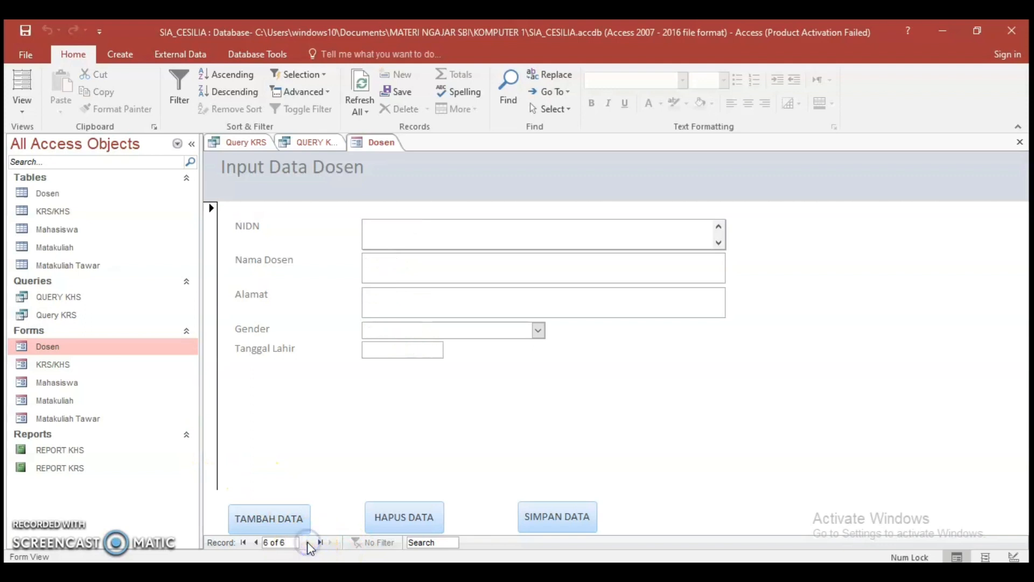
{"action": "left_click", "coordinate": [269, 522]}
Switch to the PERTEMUAN 2 Word document and copy the fifth lecturer's NIDN into the NIDN field of the Access Dosen form
{"action": "left_click", "coordinate": [647, 572]}
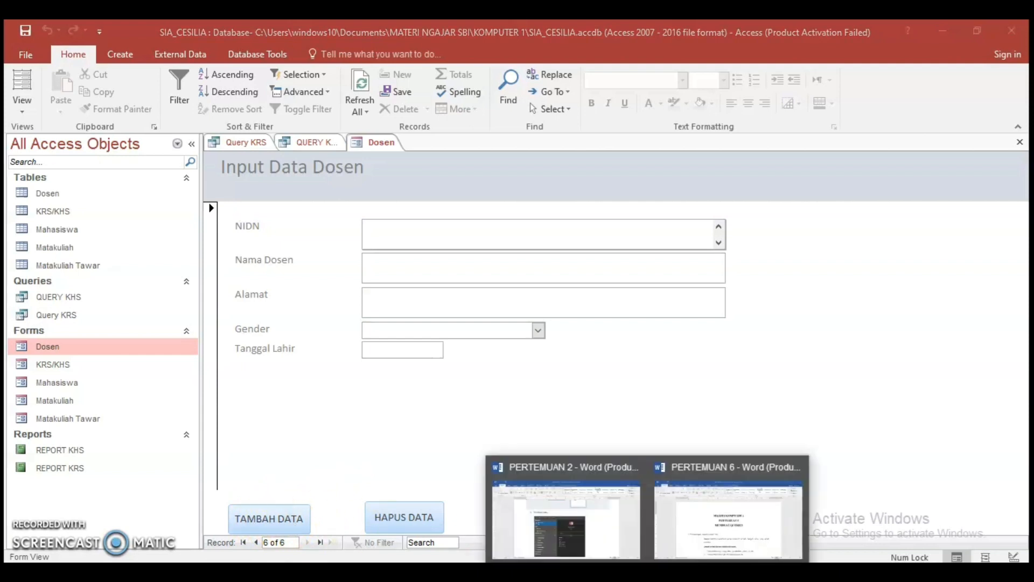
{"action": "left_click", "coordinate": [611, 535]}
{"action": "scroll", "coordinate": [485, 323], "scroll_direction": "down", "scroll_amount": 10}
{"action": "scroll", "coordinate": [526, 375], "scroll_direction": "down", "scroll_amount": 10}
{"action": "scroll", "coordinate": [528, 376], "scroll_direction": "up", "scroll_amount": 3}
{"action": "scroll", "coordinate": [530, 377], "scroll_direction": "down", "scroll_amount": 2}
{"action": "scroll", "coordinate": [531, 376], "scroll_direction": "down", "scroll_amount": 15}
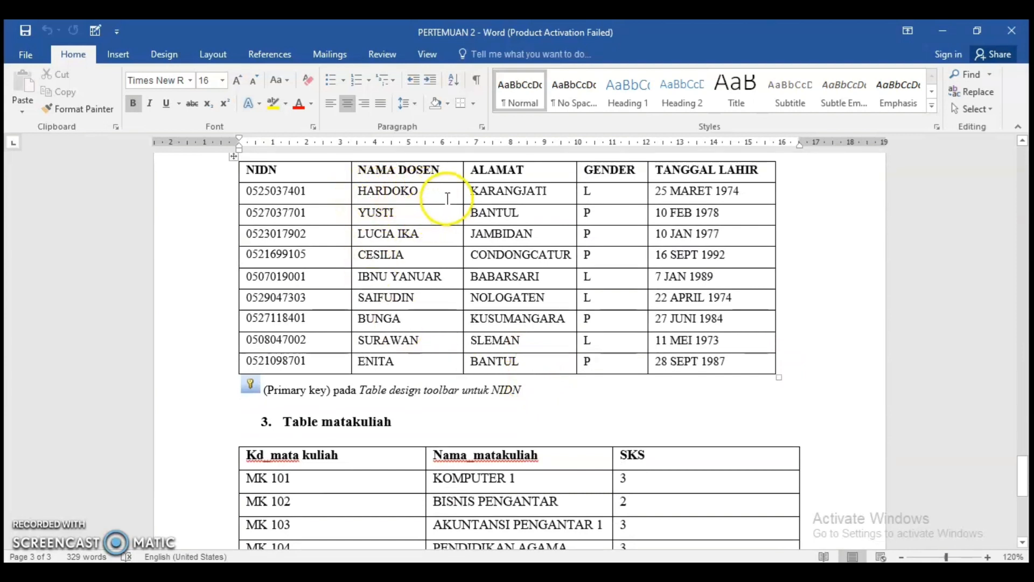
{"action": "left_click", "coordinate": [362, 278]}
{"action": "left_click_drag", "start_coordinate": [317, 279], "coordinate": [232, 279]}
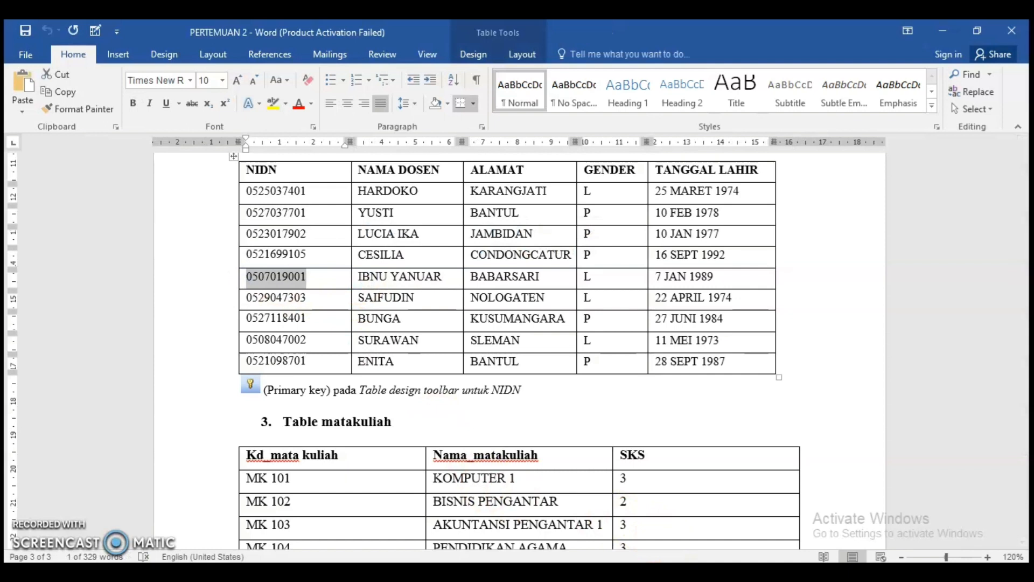
{"action": "left_click", "coordinate": [668, 572]}
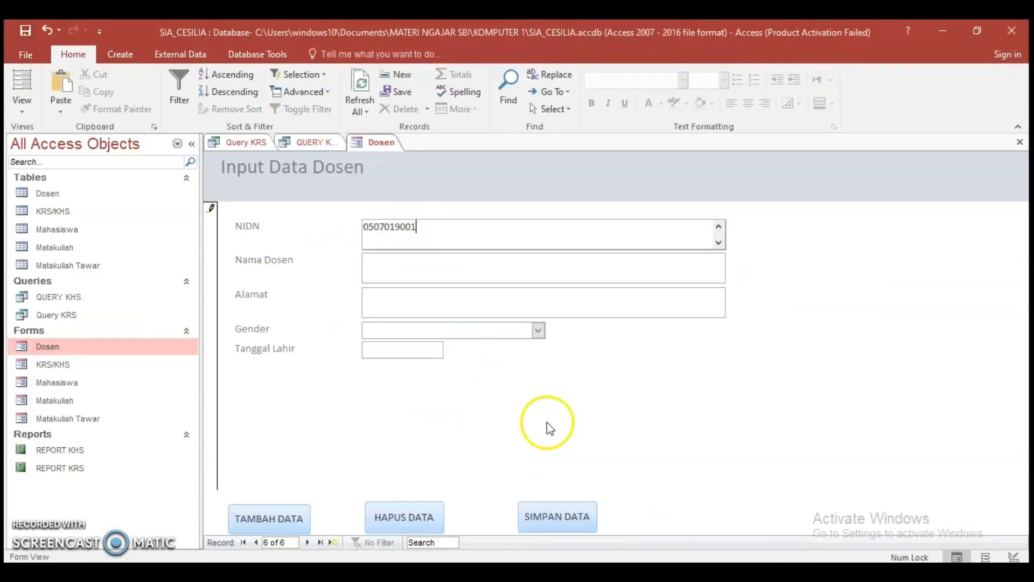
Copy the same lecturer's name from the PERTEMUAN 2 Word table into the Nama Dosen field of the Access form
{"action": "mouse_move", "coordinate": [668, 572]}
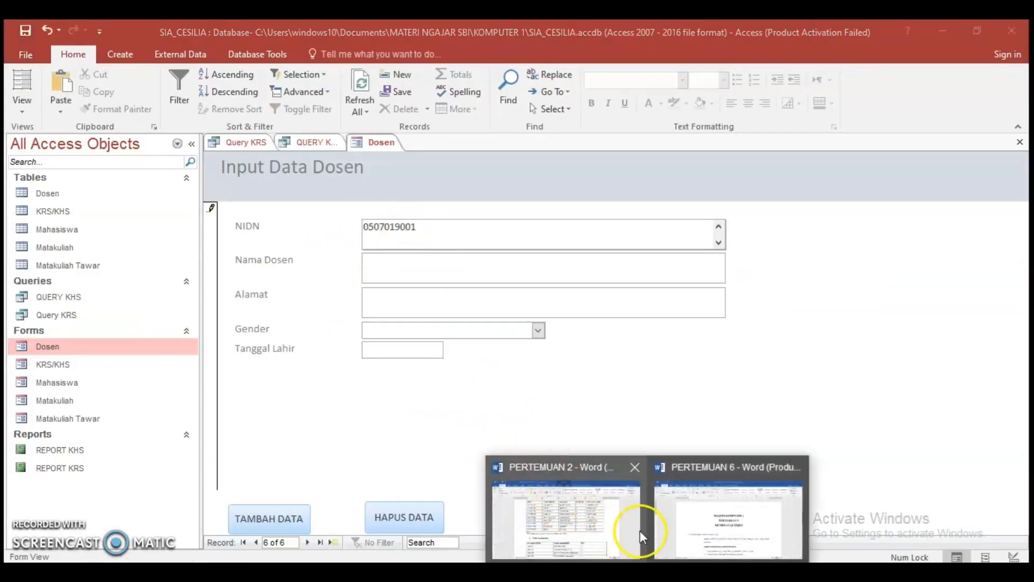
{"action": "left_click", "coordinate": [601, 525]}
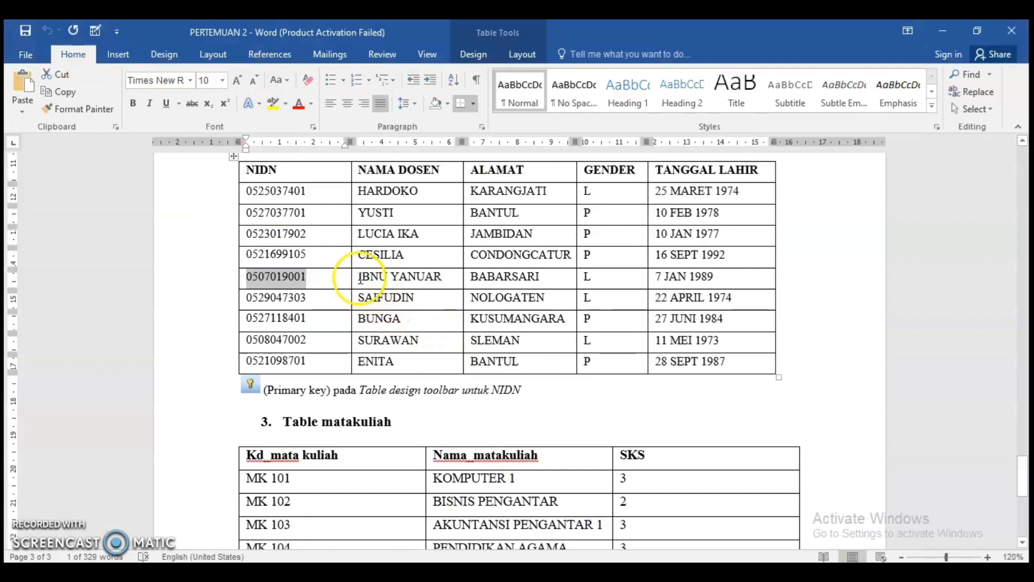
{"action": "left_click_drag", "start_coordinate": [360, 278], "coordinate": [441, 277]}
{"action": "key", "text": "ctrl+c"}
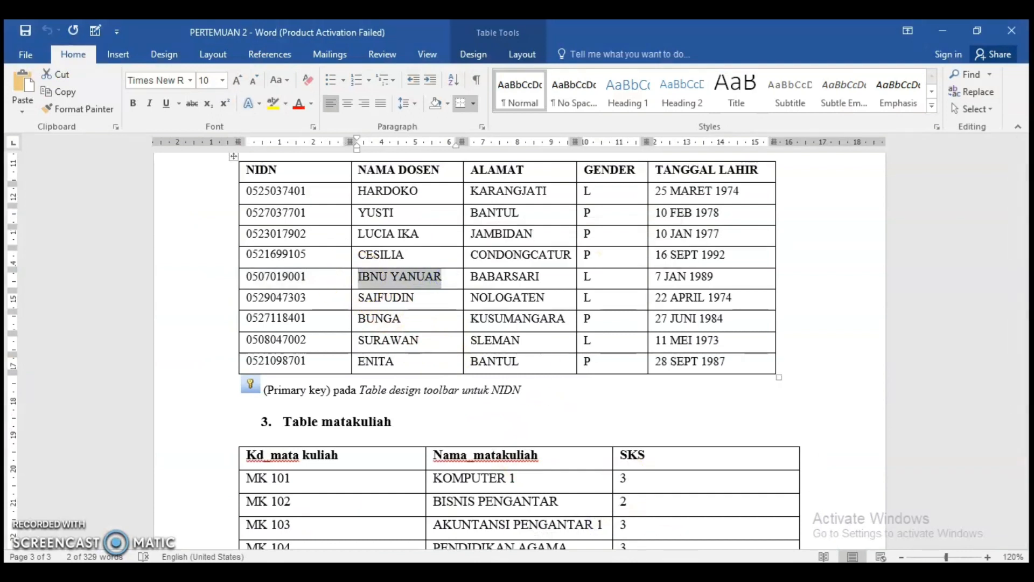
{"action": "left_click", "coordinate": [696, 573]}
{"action": "left_click", "coordinate": [389, 264]}
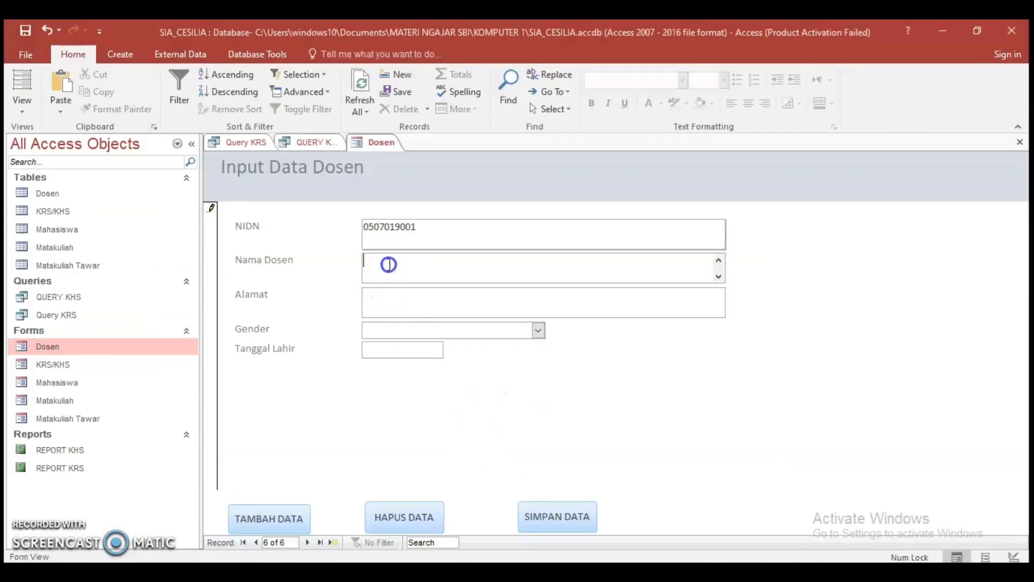
{"action": "key", "text": "ctrl+v"}
Copy the same lecturer's address from the PERTEMUAN 2 Word table into the Alamat field of the Access form
{"action": "mouse_move", "coordinate": [655, 572]}
{"action": "left_click", "coordinate": [584, 530]}
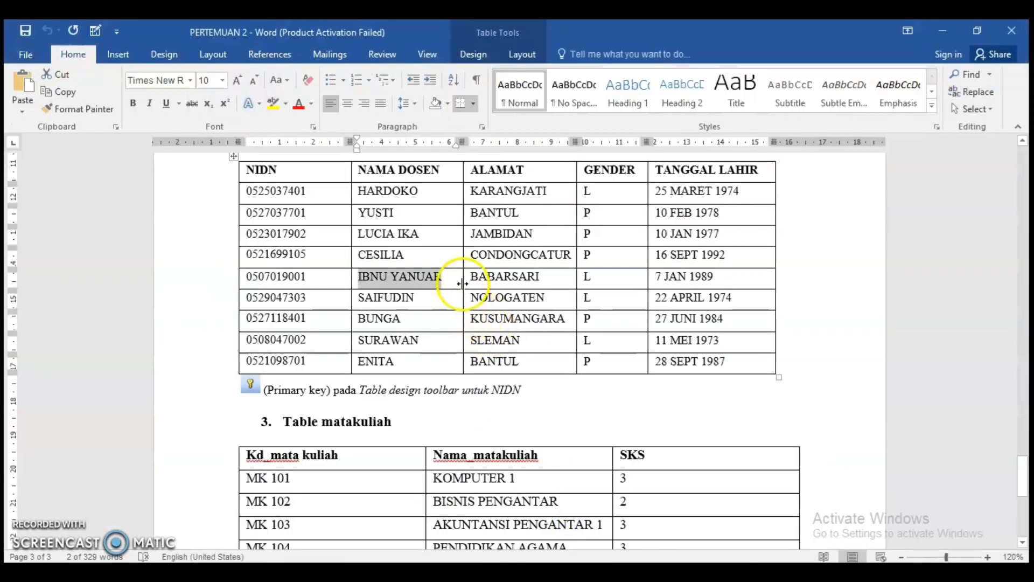
{"action": "left_click_drag", "start_coordinate": [470, 278], "coordinate": [546, 283]}
{"action": "key", "text": "ctrl+c"}
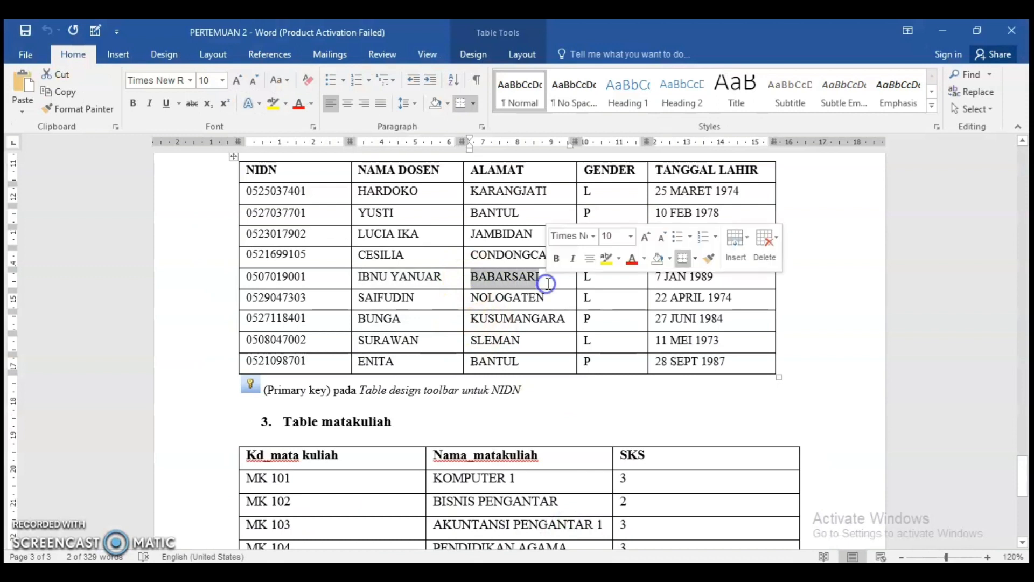
{"action": "mouse_move", "coordinate": [681, 572]}
{"action": "left_click", "coordinate": [685, 506]}
{"action": "left_click", "coordinate": [419, 300]}
{"action": "key", "text": "ctrl+v"}
Complete the lecturer record with Gender laki-laki and the birth date given in the Word table, and save it
{"action": "left_click", "coordinate": [537, 330]}
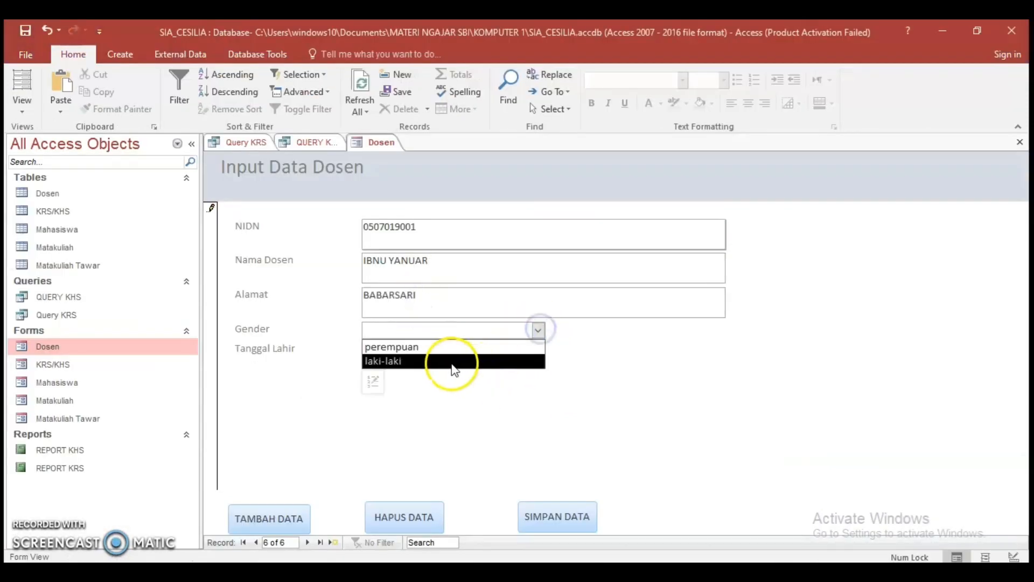
{"action": "left_click", "coordinate": [454, 361]}
{"action": "left_click", "coordinate": [401, 350]}
{"action": "mouse_move", "coordinate": [650, 572]}
{"action": "left_click", "coordinate": [590, 529]}
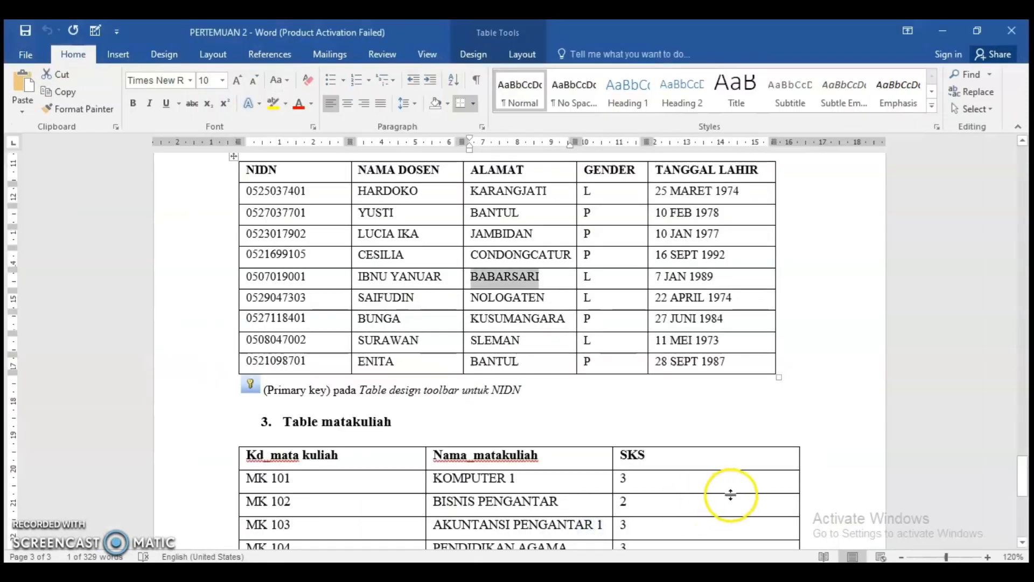
{"action": "key", "text": "alt+Tab"}
{"action": "left_click", "coordinate": [413, 351]}
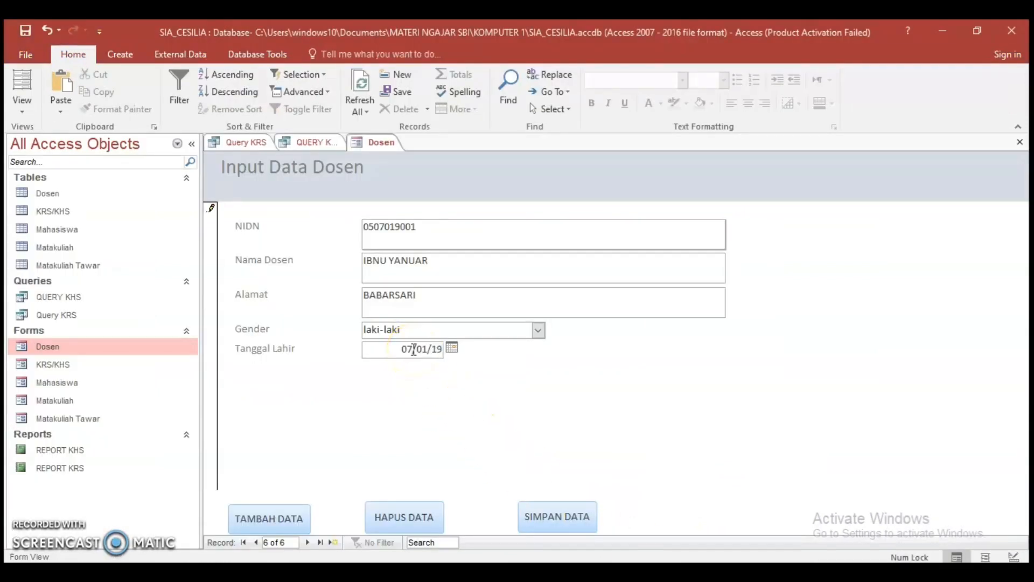
{"action": "left_click", "coordinate": [581, 517]}
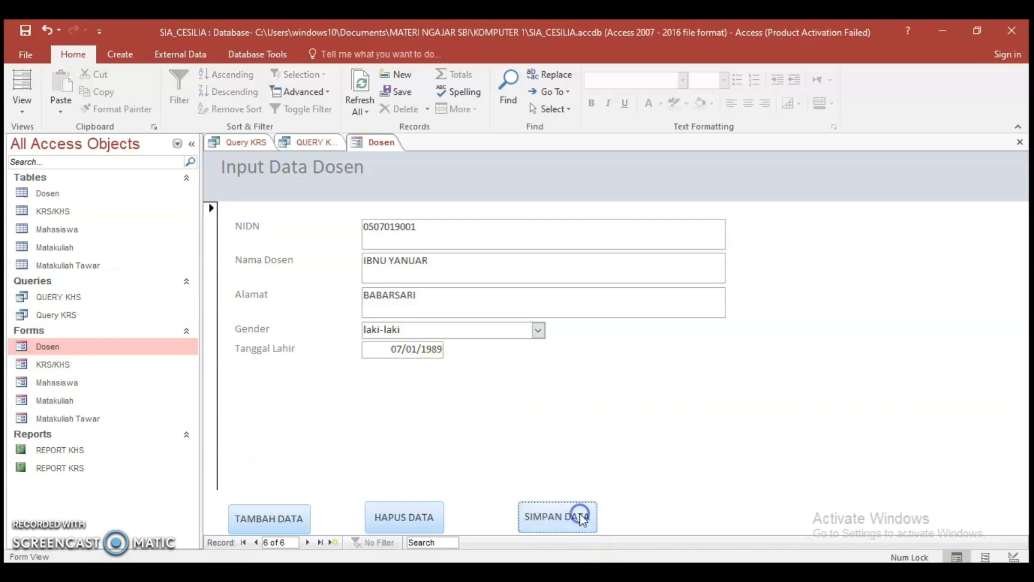
Check the previous and the newly saved lecturer records, and close the Dosen form
{"action": "left_click", "coordinate": [257, 542]}
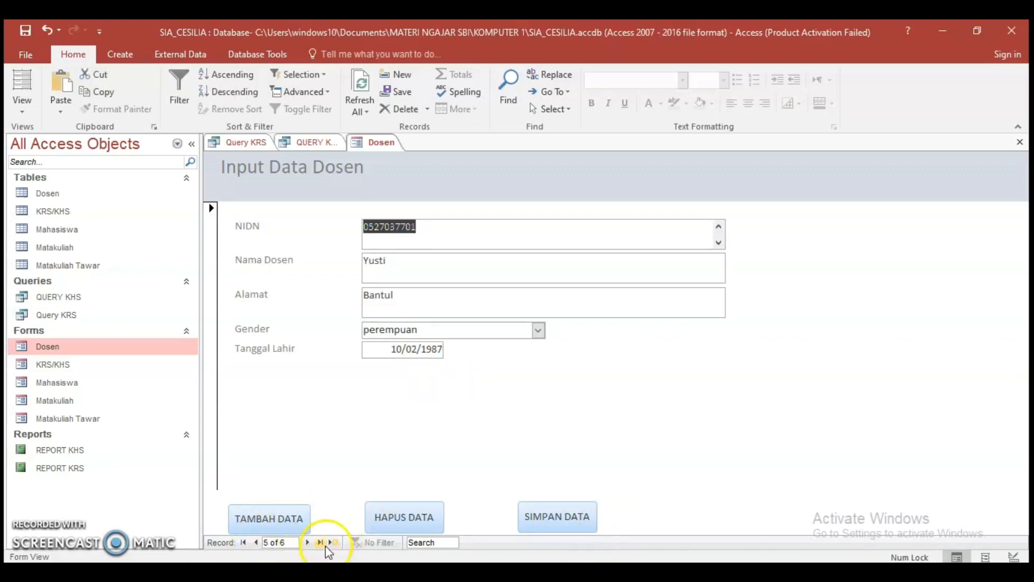
{"action": "left_click", "coordinate": [308, 542]}
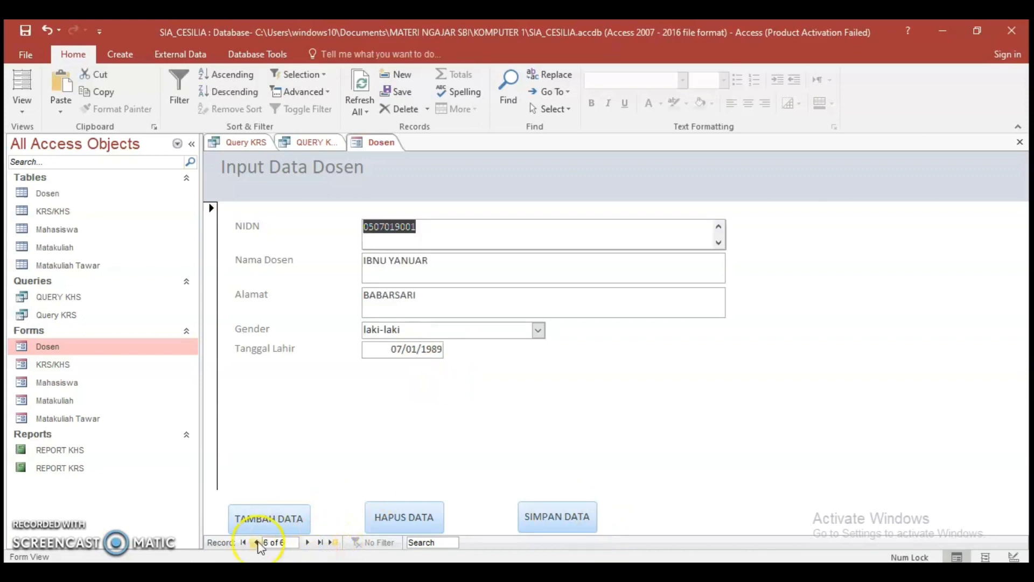
{"action": "right_click", "coordinate": [396, 148]}
{"action": "left_click", "coordinate": [393, 155]}
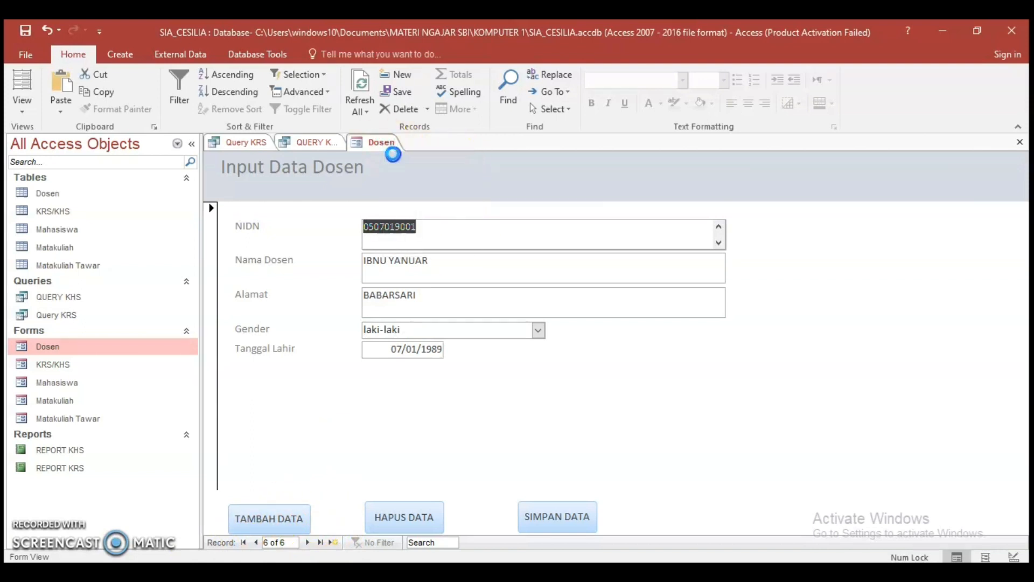
{"action": "right_click", "coordinate": [355, 146]}
{"action": "left_click", "coordinate": [389, 171]}
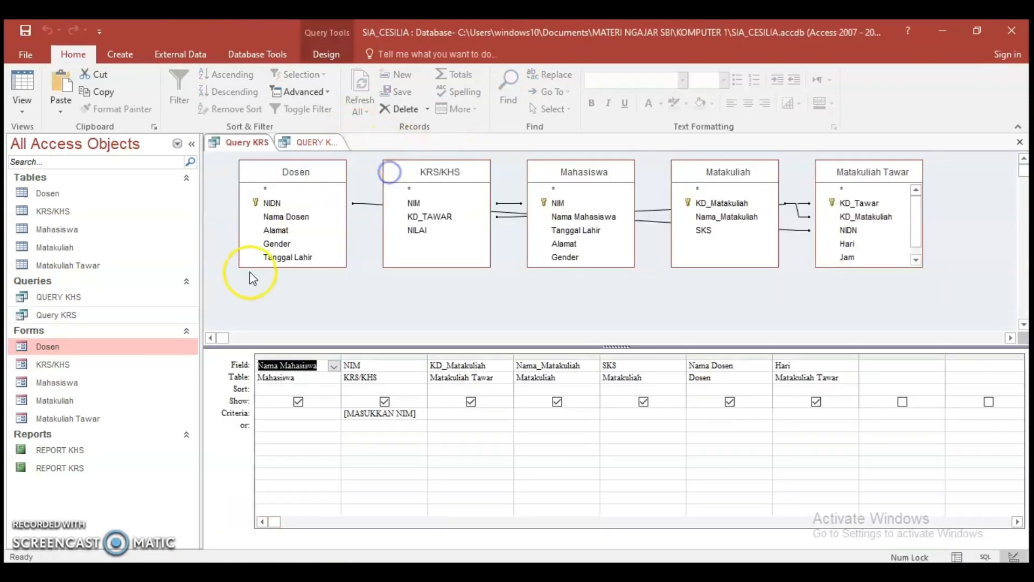
Copy the second student's NIM from the Mahasiswa table into the NIM field of a new KRS/KHS form record
{"action": "double_click", "coordinate": [48, 364]}
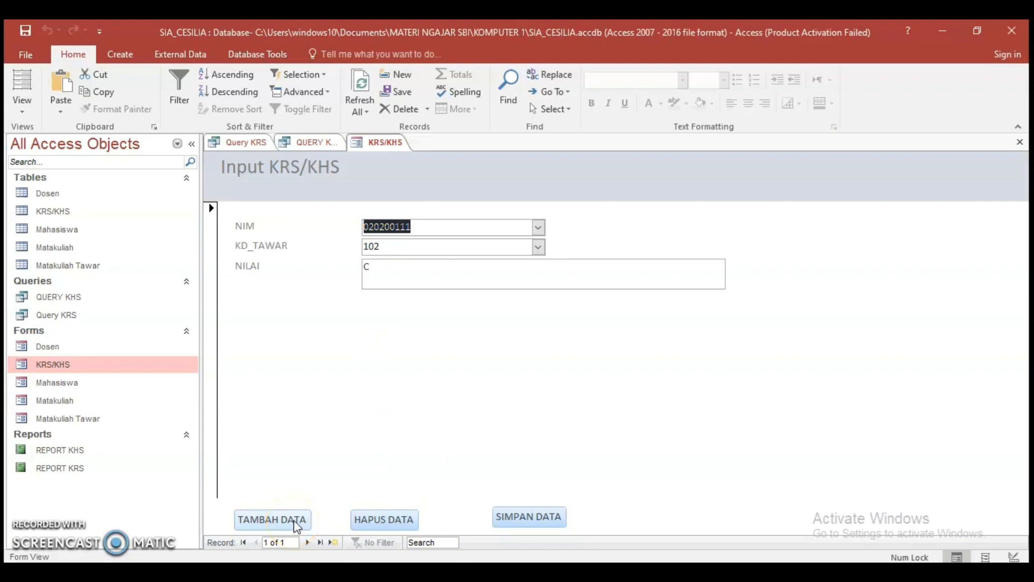
{"action": "double_click", "coordinate": [62, 233]}
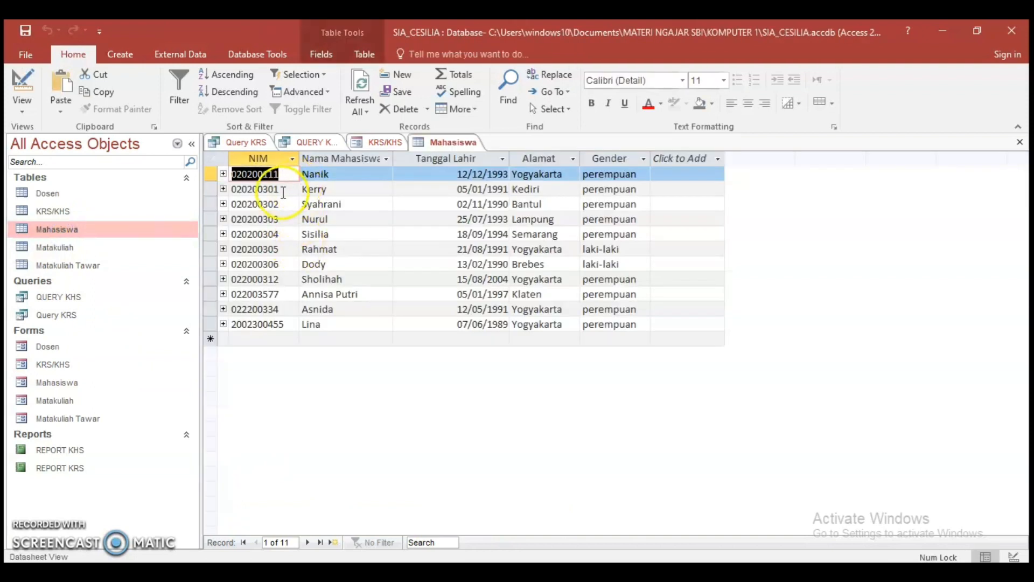
{"action": "left_click", "coordinate": [284, 192]}
{"action": "left_click_drag", "start_coordinate": [284, 191], "coordinate": [203, 192]}
{"action": "key", "text": "ctrl+c"}
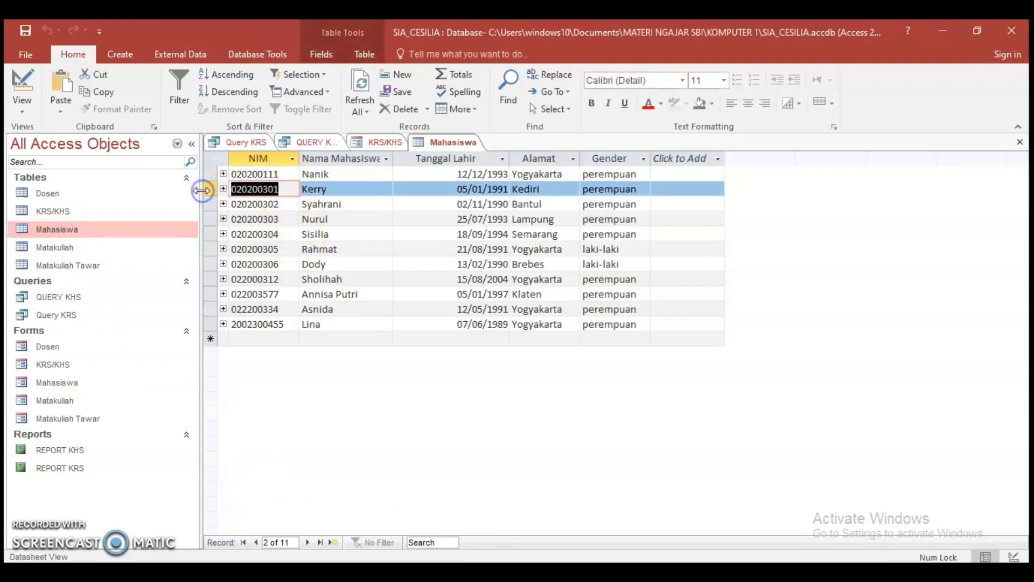
{"action": "left_click", "coordinate": [377, 142]}
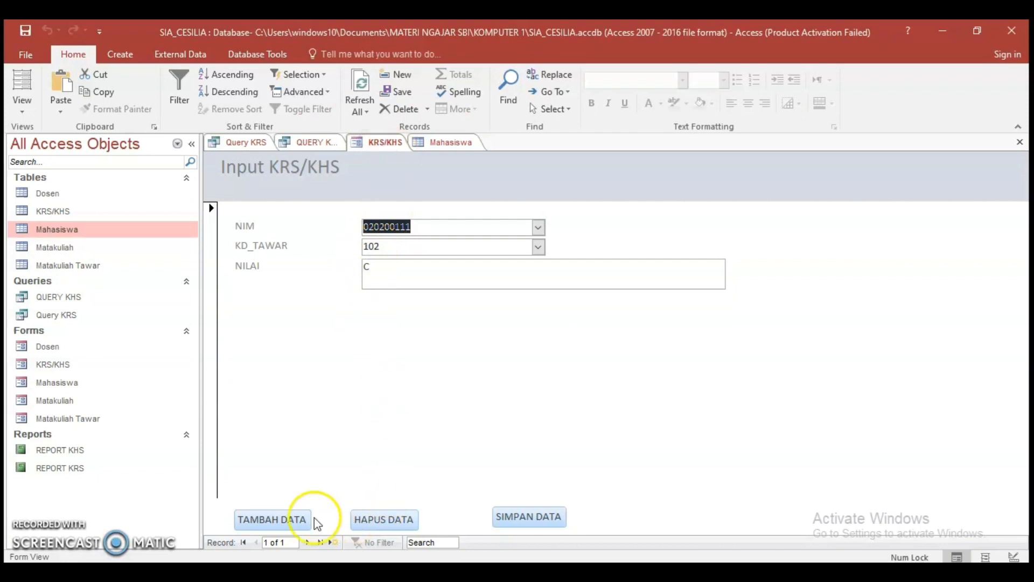
{"action": "left_click", "coordinate": [272, 520]}
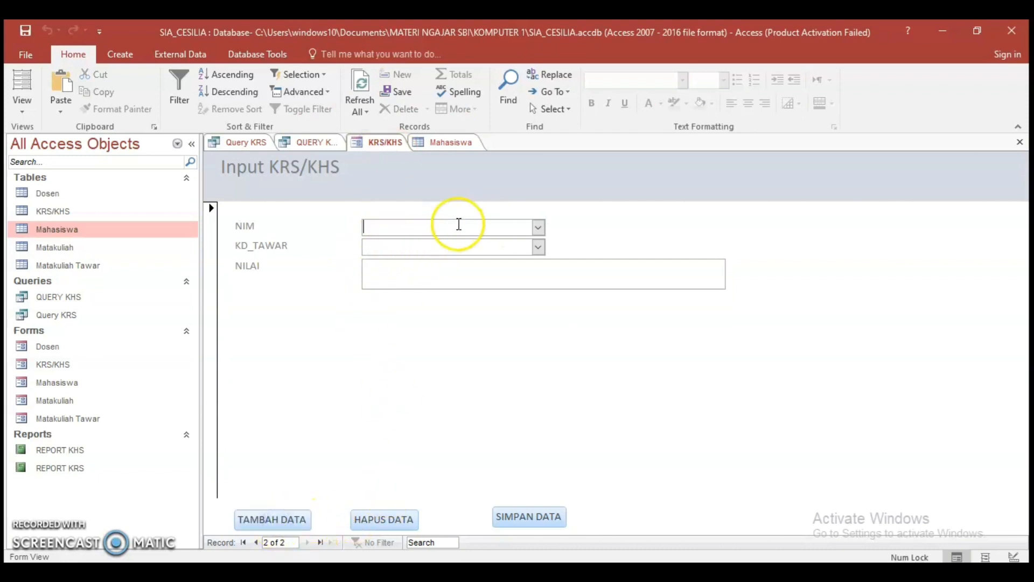
{"action": "key", "text": "ctrl+v"}
Set the new record's KD_TAWAR to 104 and NILAI to A, then save it and close the KRS/KHS form
{"action": "left_click", "coordinate": [434, 248]}
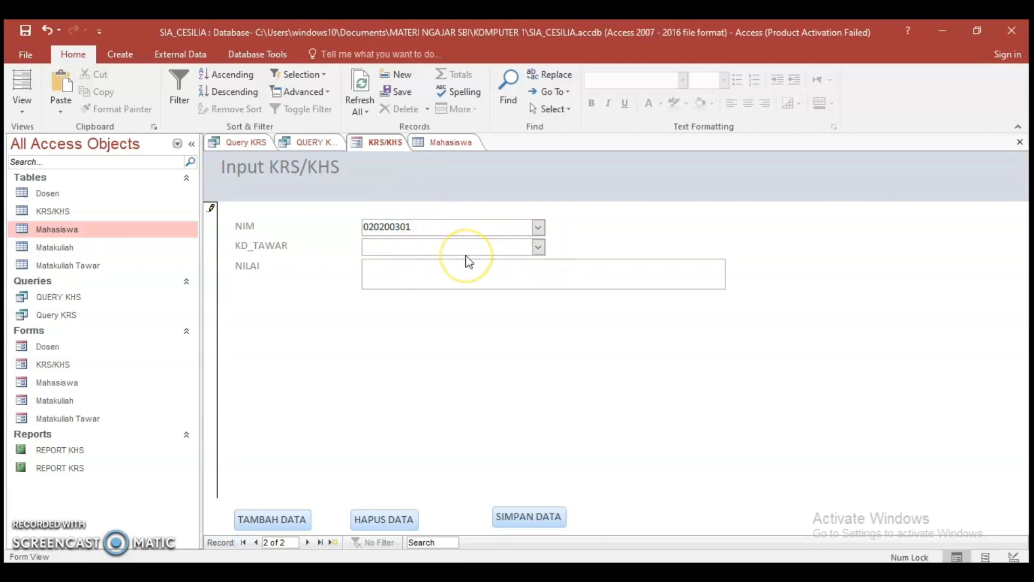
{"action": "type", "text": "104"}
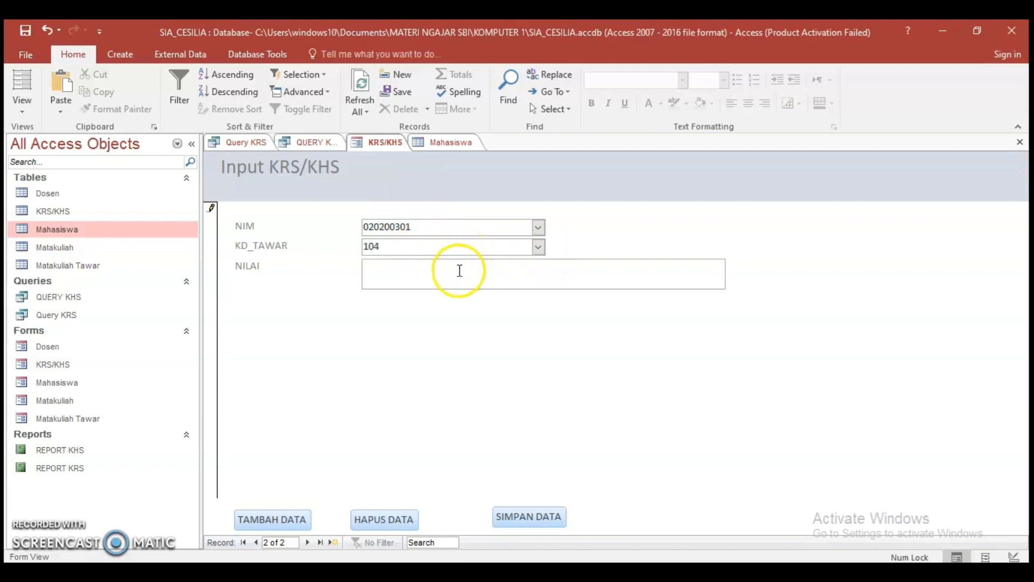
{"action": "left_click", "coordinate": [407, 282]}
{"action": "key", "text": "Caps_Lock"}
{"action": "type", "text": "A"}
{"action": "left_click", "coordinate": [515, 517]}
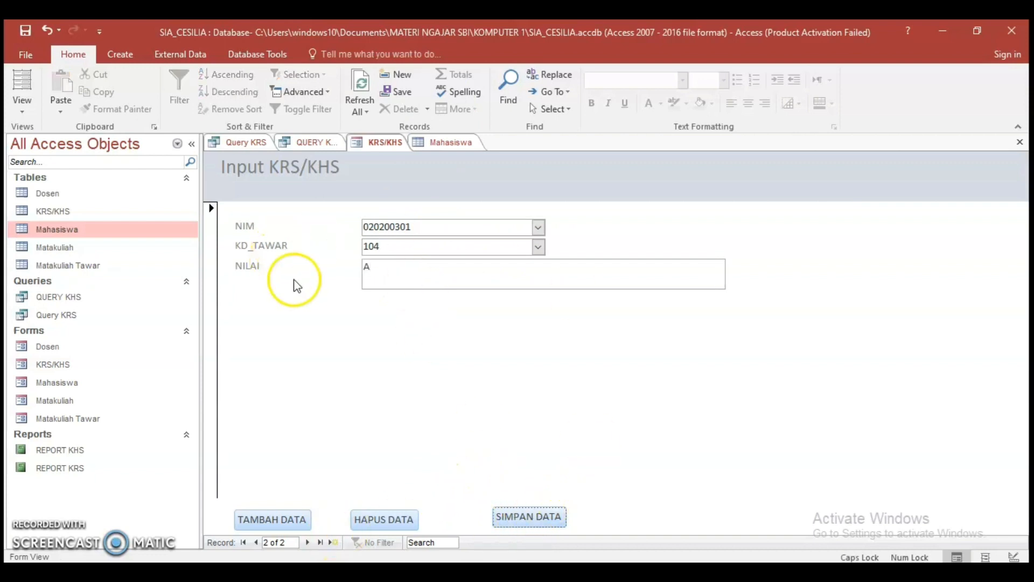
{"action": "right_click", "coordinate": [378, 146]}
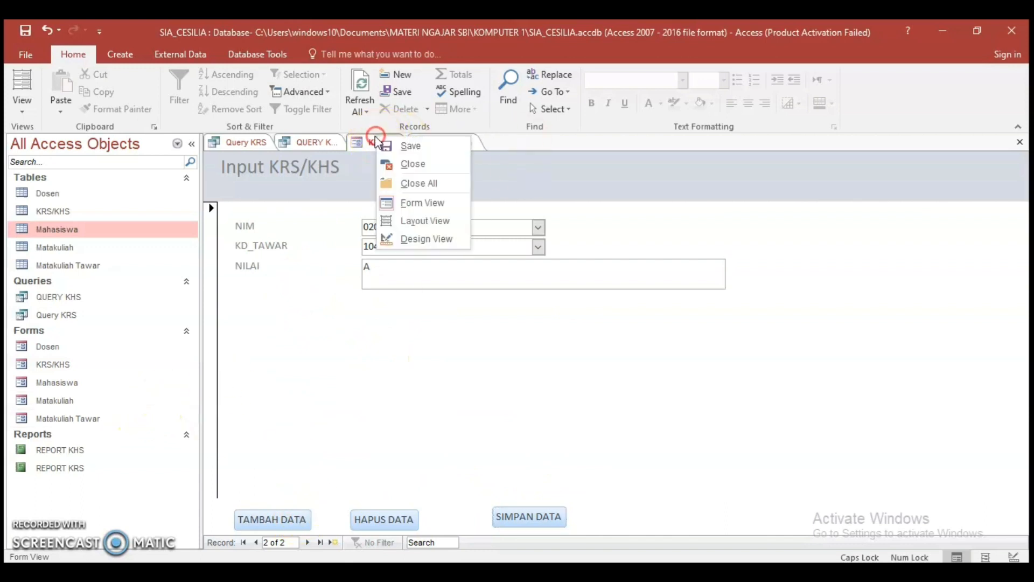
{"action": "left_click", "coordinate": [404, 166]}
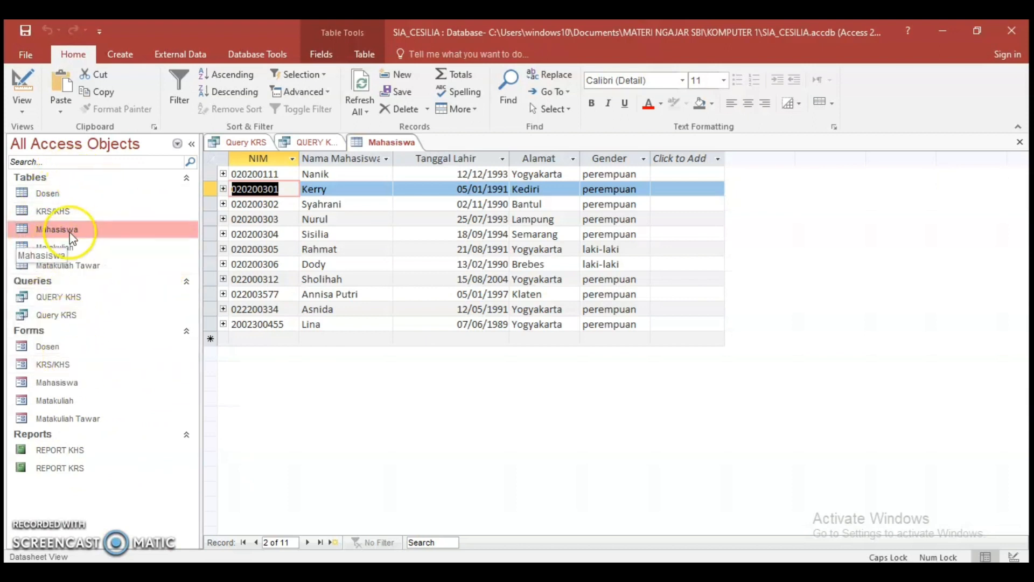
Open the Matakuliah table to view the course codes, names and SKS values
{"action": "double_click", "coordinate": [71, 249]}
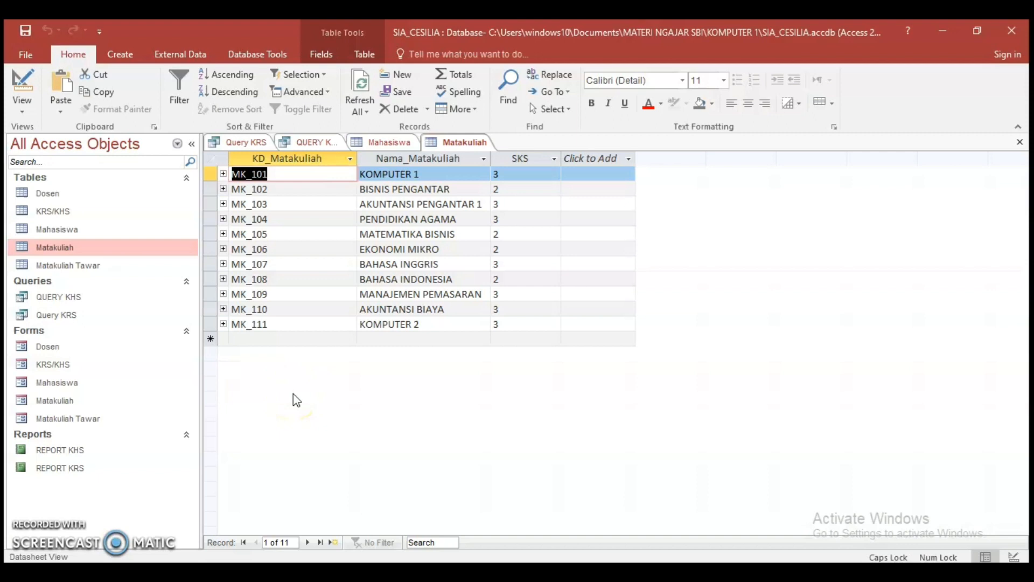
{"action": "left_click", "coordinate": [312, 394]}
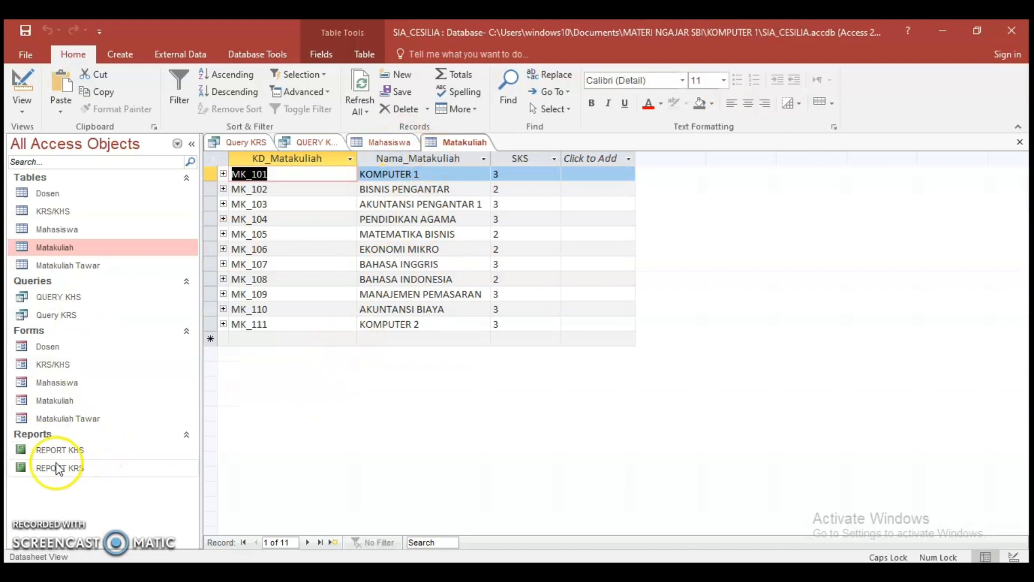
Open the Mahasiswa form and browse through several student records
{"action": "double_click", "coordinate": [74, 385]}
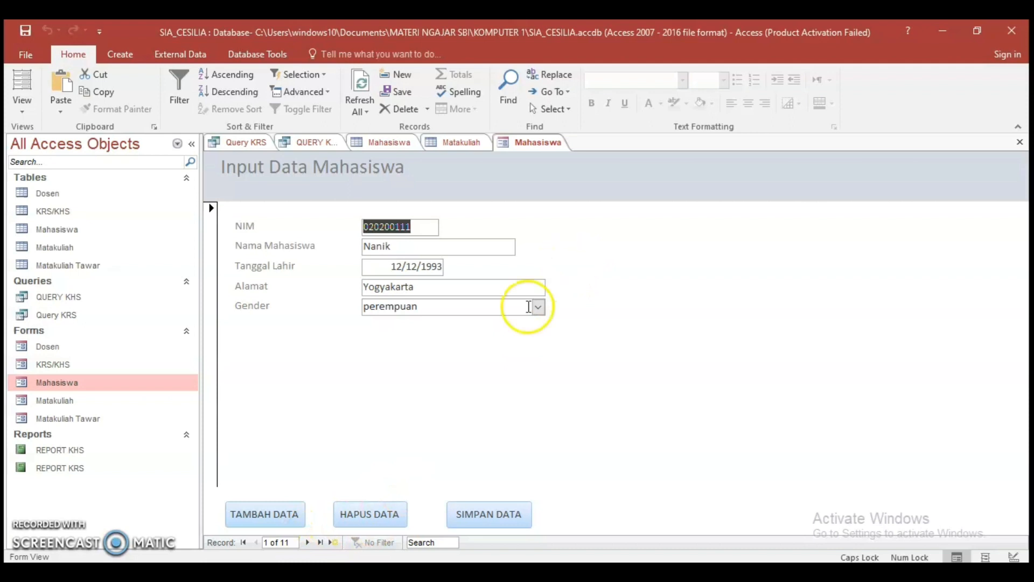
{"action": "left_click", "coordinate": [309, 543]}
{"action": "left_click", "coordinate": [309, 542]}
{"action": "left_click", "coordinate": [308, 543]}
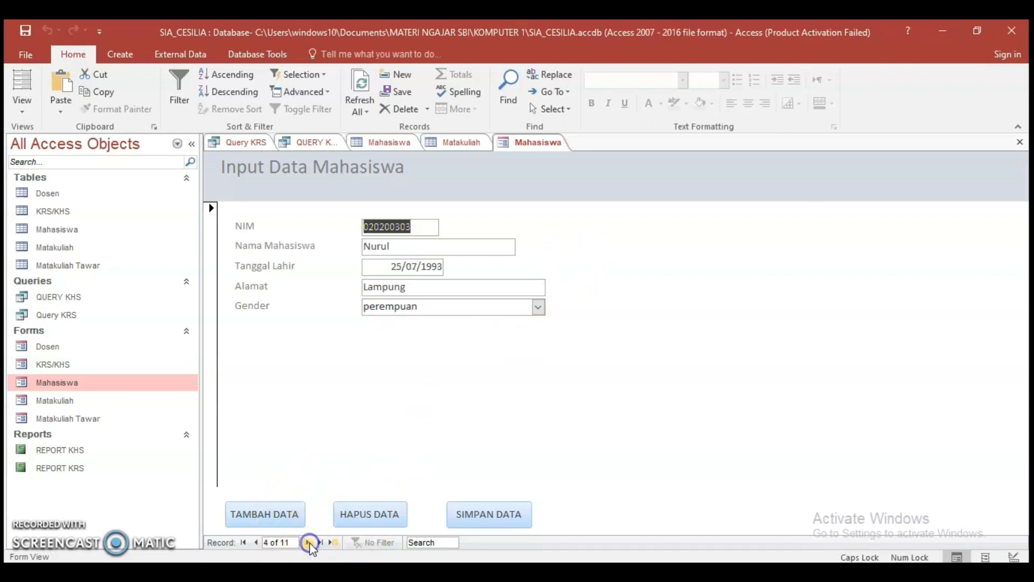
{"action": "left_click", "coordinate": [309, 543]}
{"action": "left_click", "coordinate": [309, 543]}
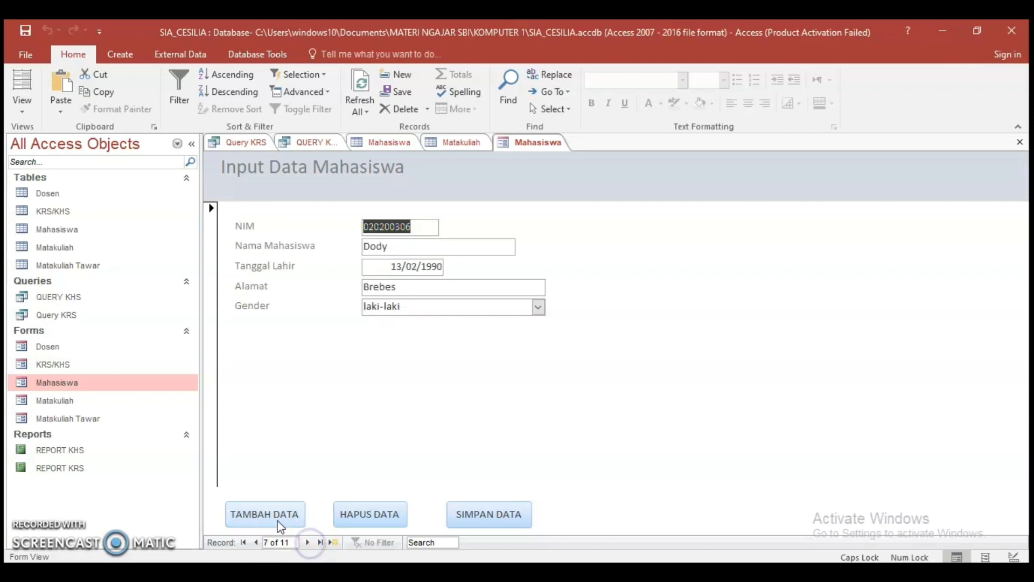
Open the Matakuliah form, browse back and forth through the course records, and bring up a blank new record
{"action": "double_click", "coordinate": [63, 401]}
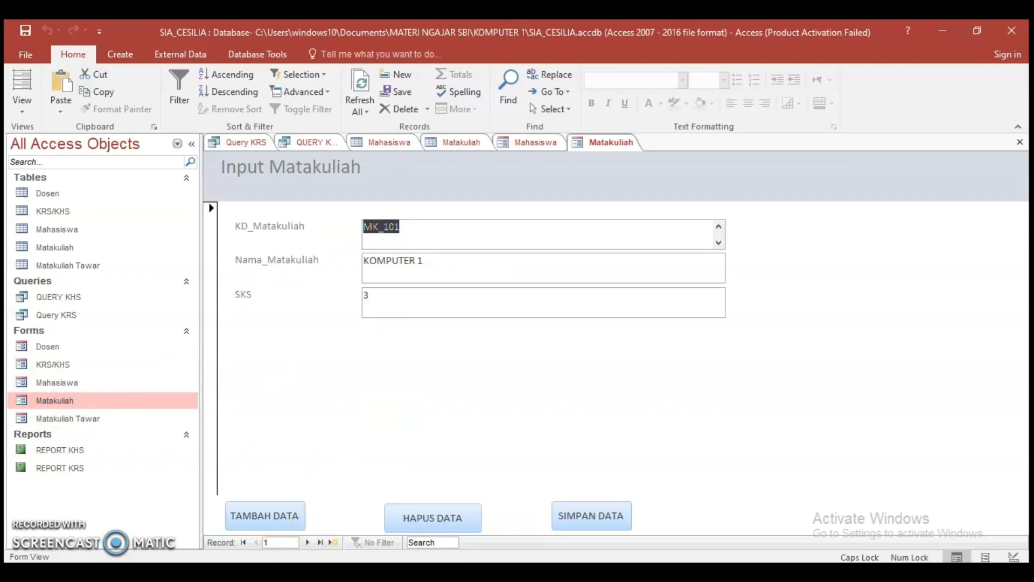
{"action": "left_click", "coordinate": [310, 543]}
{"action": "left_click", "coordinate": [309, 542]}
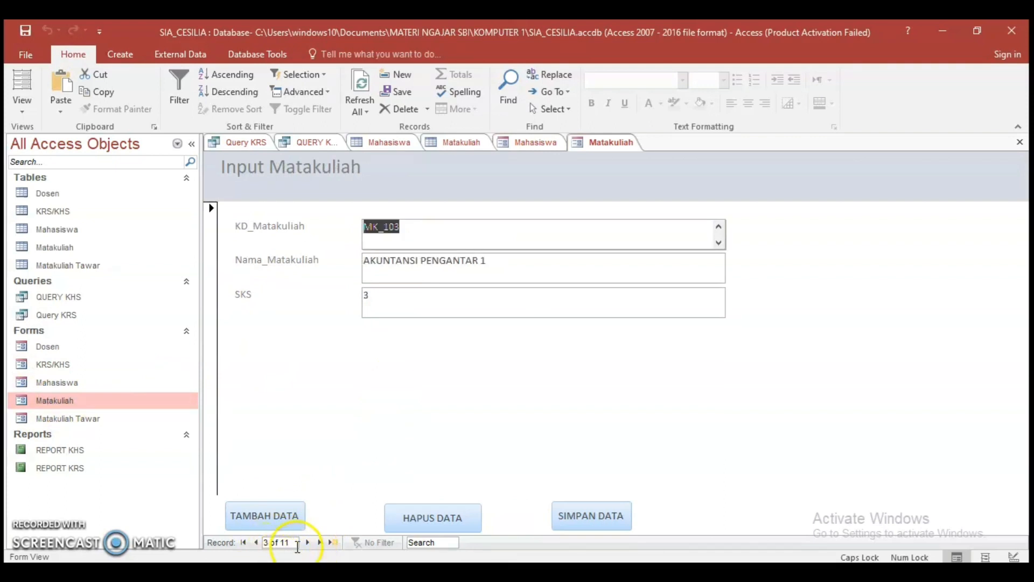
{"action": "left_click", "coordinate": [257, 542]}
{"action": "left_click", "coordinate": [257, 542]}
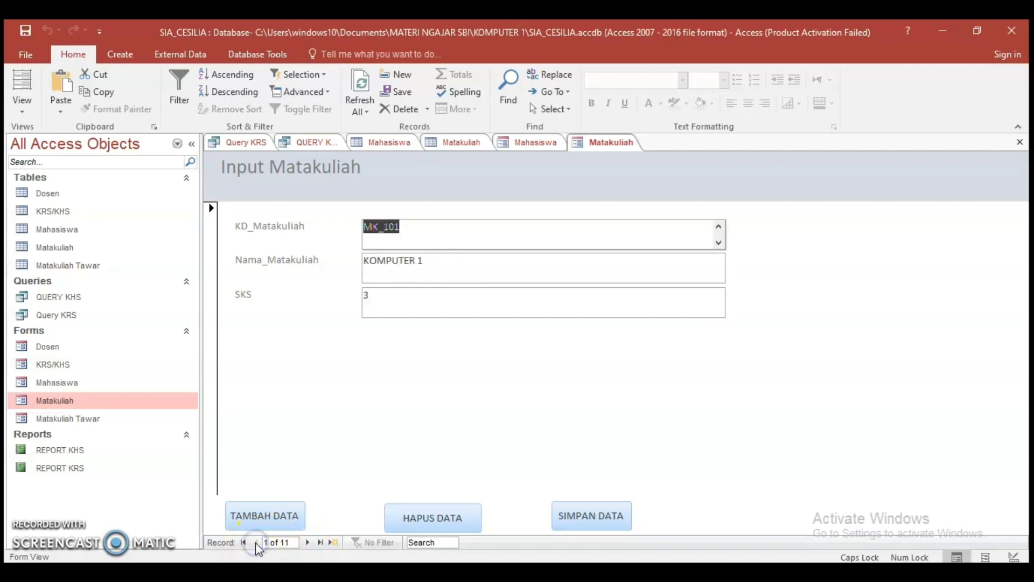
{"action": "left_click", "coordinate": [310, 542]}
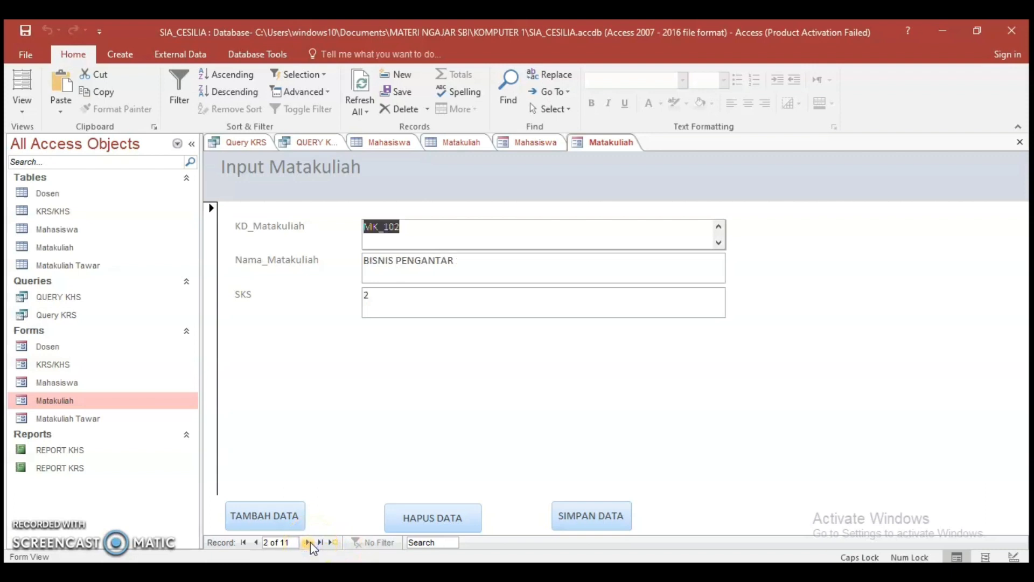
{"action": "left_click", "coordinate": [310, 542]}
{"action": "left_click", "coordinate": [310, 542]}
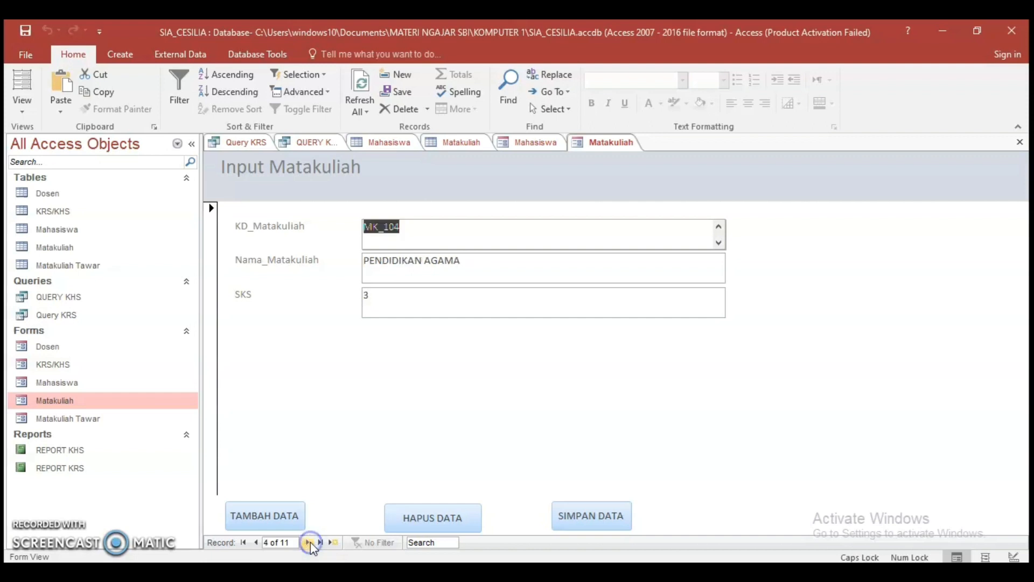
{"action": "left_click", "coordinate": [310, 542]}
{"action": "left_click", "coordinate": [310, 542]}
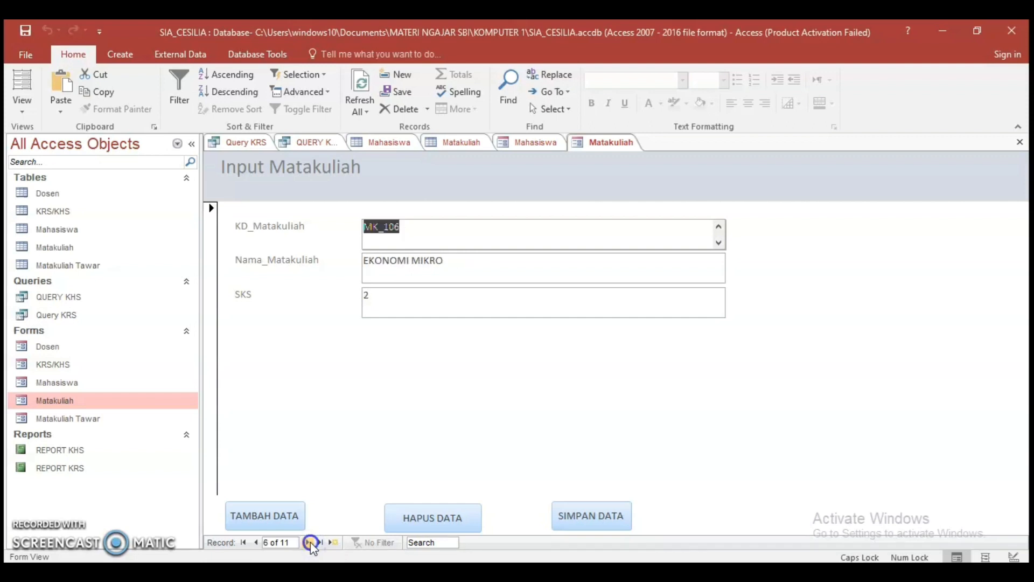
{"action": "left_click", "coordinate": [309, 541]}
{"action": "left_click", "coordinate": [310, 542]}
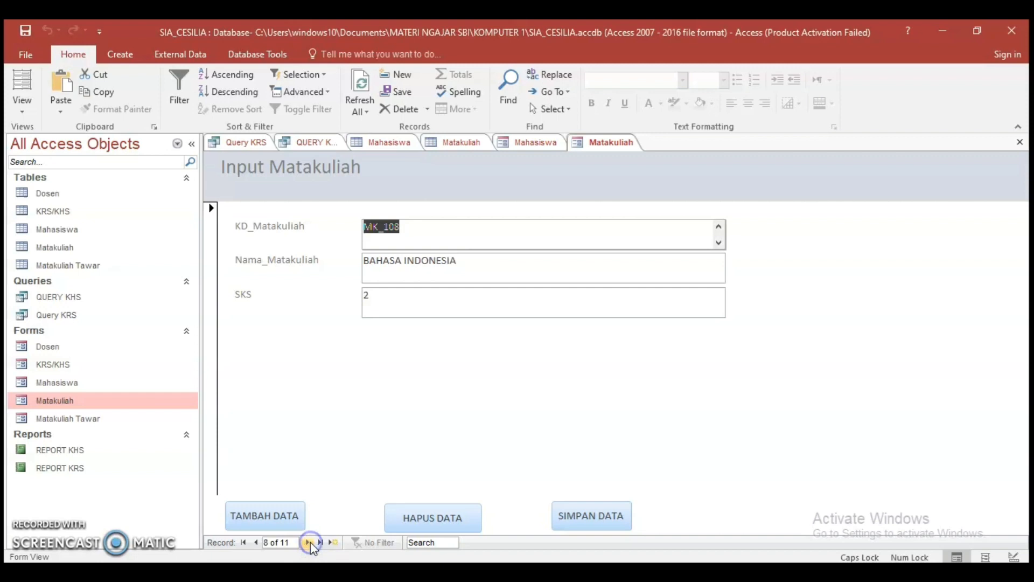
{"action": "left_click", "coordinate": [274, 523]}
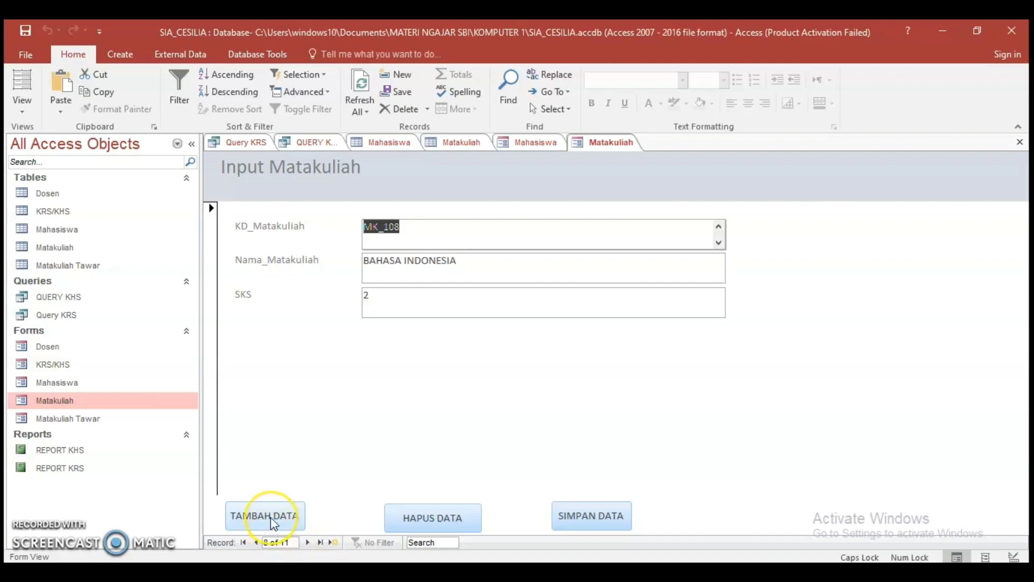
{"action": "left_click", "coordinate": [274, 523]}
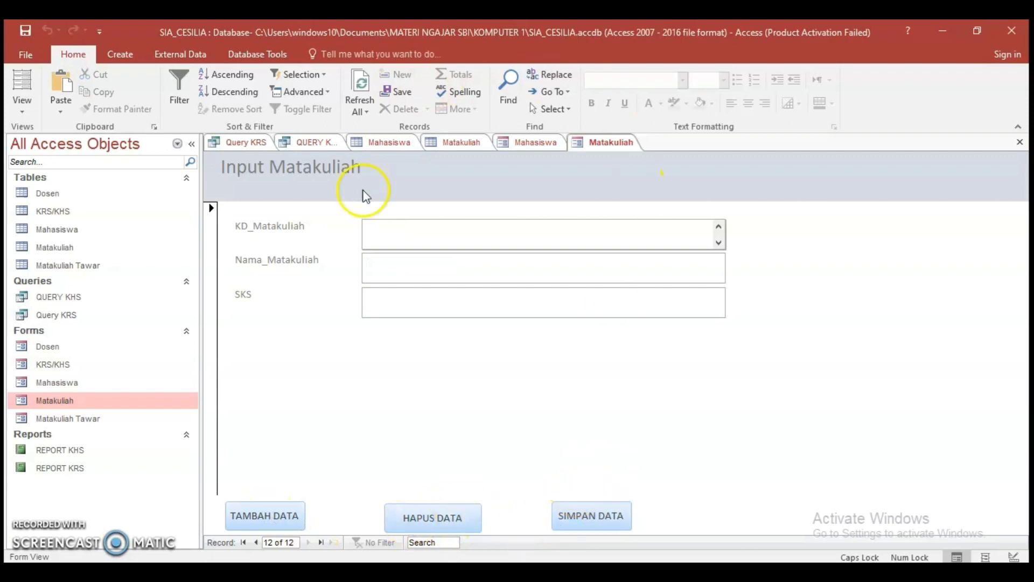
Open the Matakuliah Tawar form, set KD_Matakuliah of offering 101 to MK_101 (KOMPUTER 1), and save the record
{"action": "left_click", "coordinate": [75, 420]}
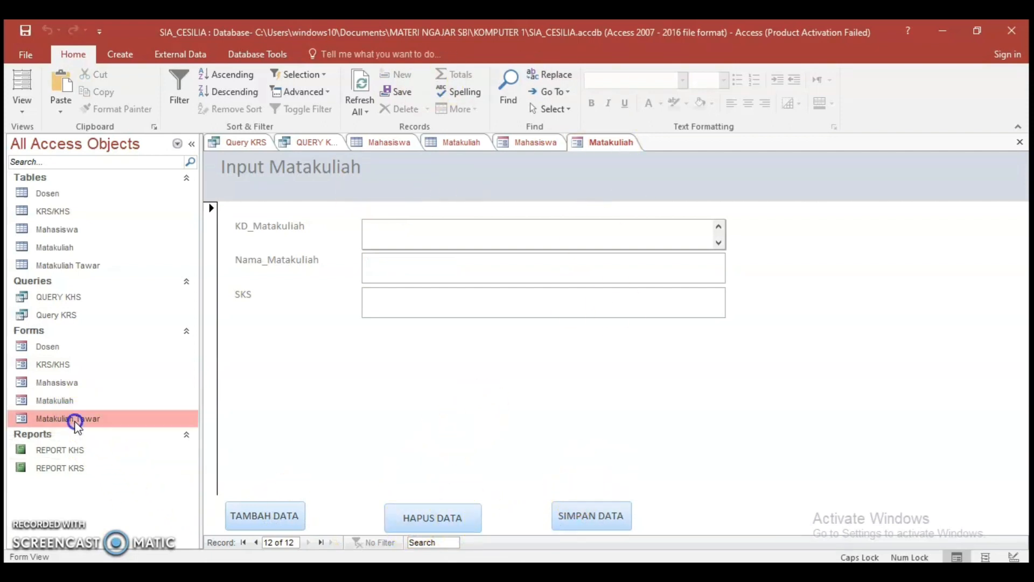
{"action": "double_click", "coordinate": [75, 420]}
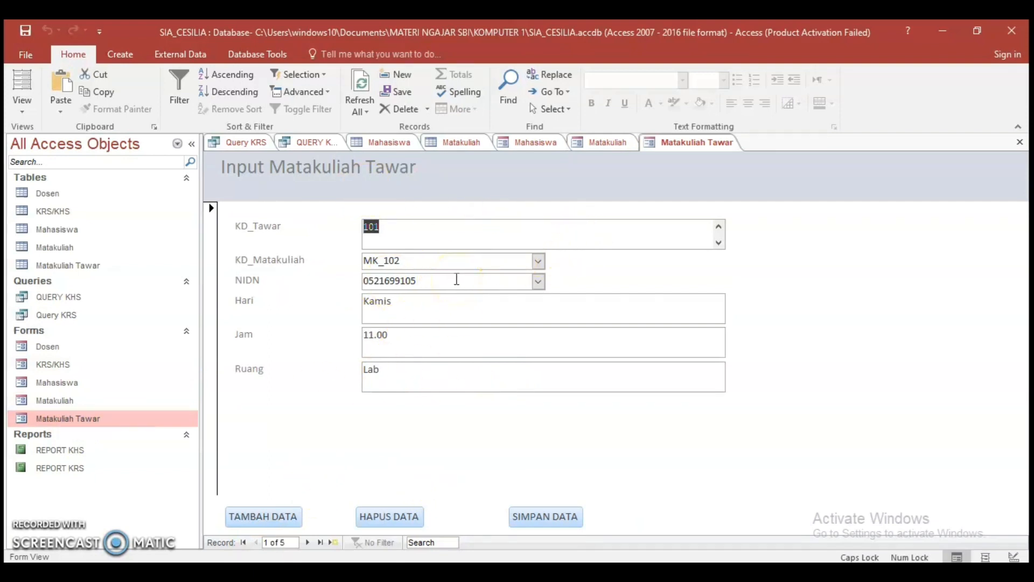
{"action": "left_click", "coordinate": [538, 262]}
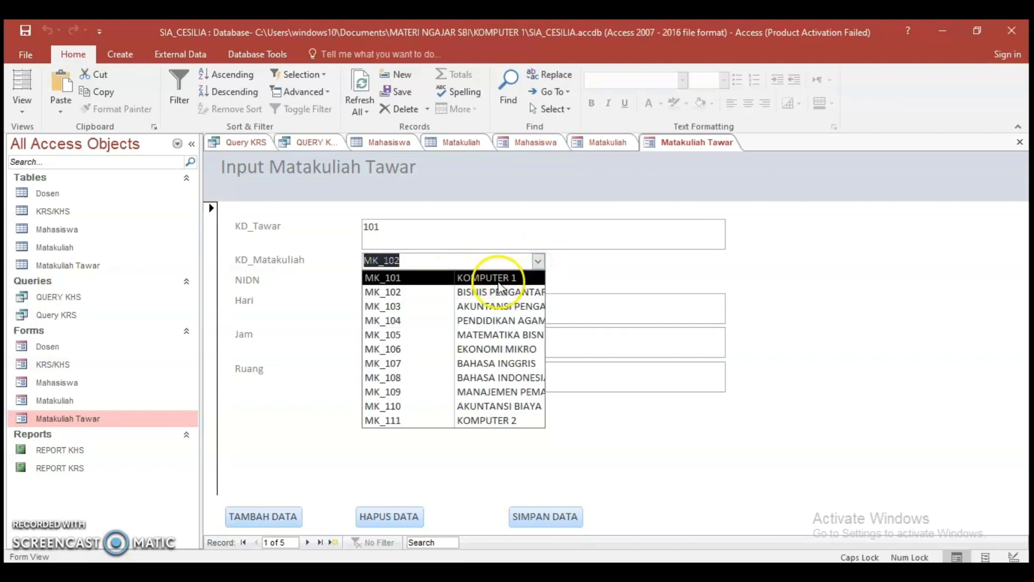
{"action": "left_click", "coordinate": [487, 277]}
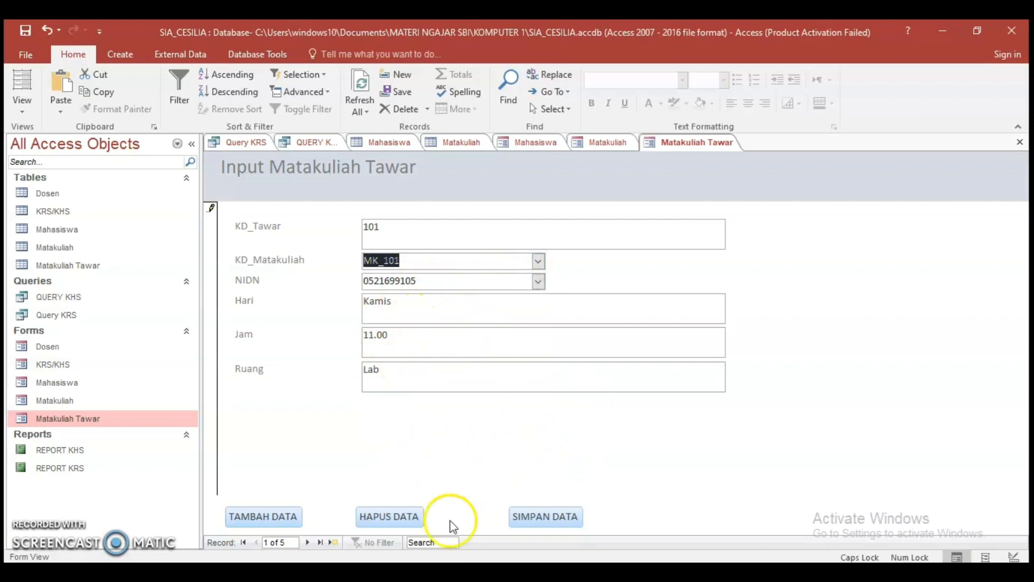
{"action": "left_click", "coordinate": [529, 519]}
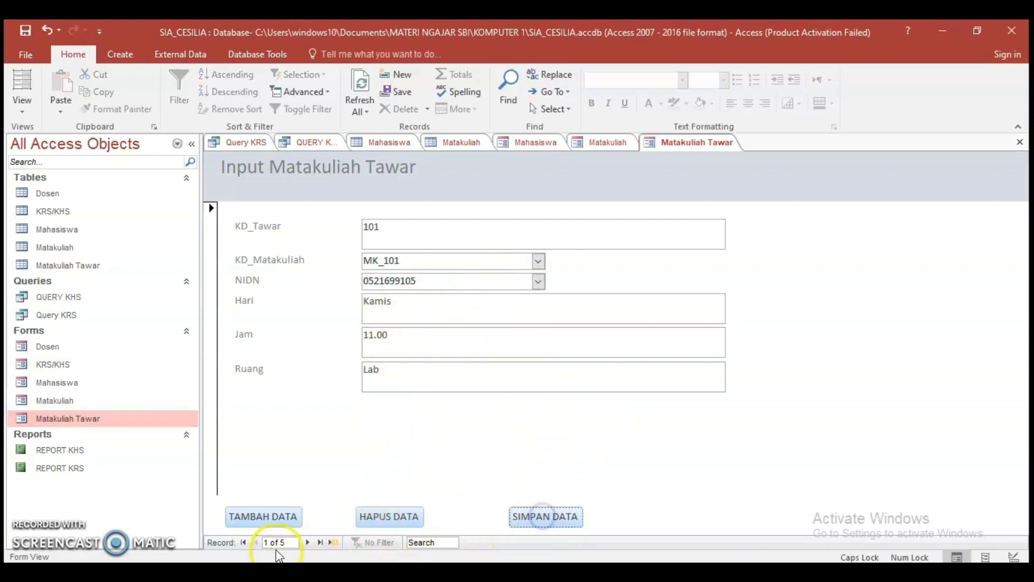
Go to offering 102 in the Matakuliah Tawar form and choose MK_102 (BISNIS PENGANTAR) as its KD_Matakuliah
{"action": "left_click", "coordinate": [309, 542]}
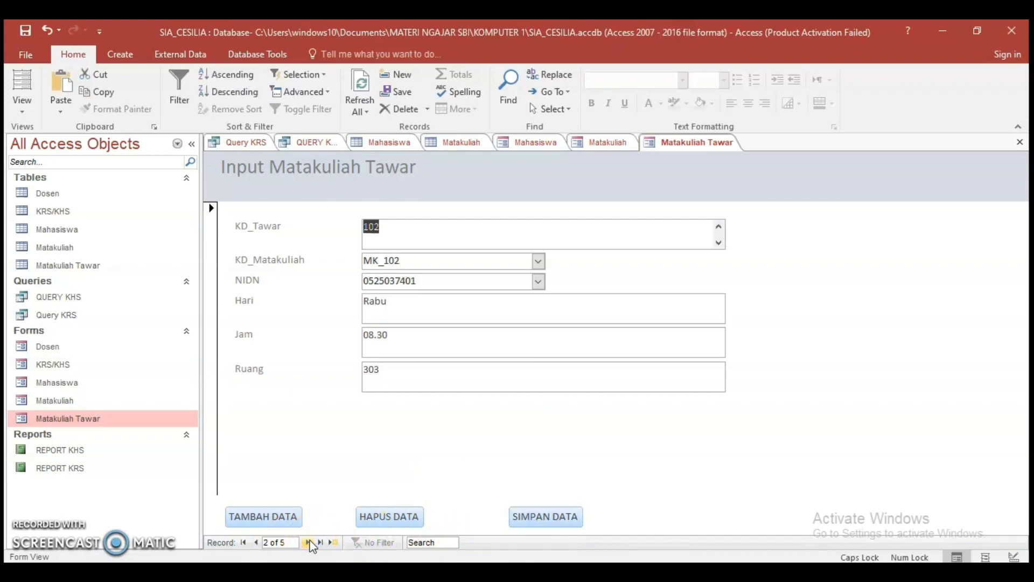
{"action": "left_click", "coordinate": [457, 256]}
{"action": "left_click", "coordinate": [538, 260]}
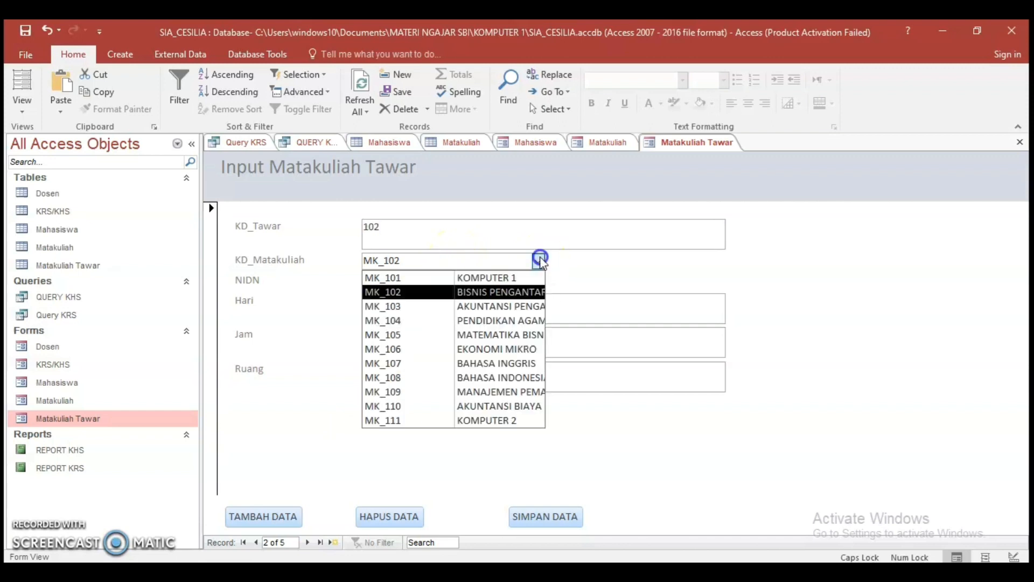
{"action": "left_click", "coordinate": [521, 295]}
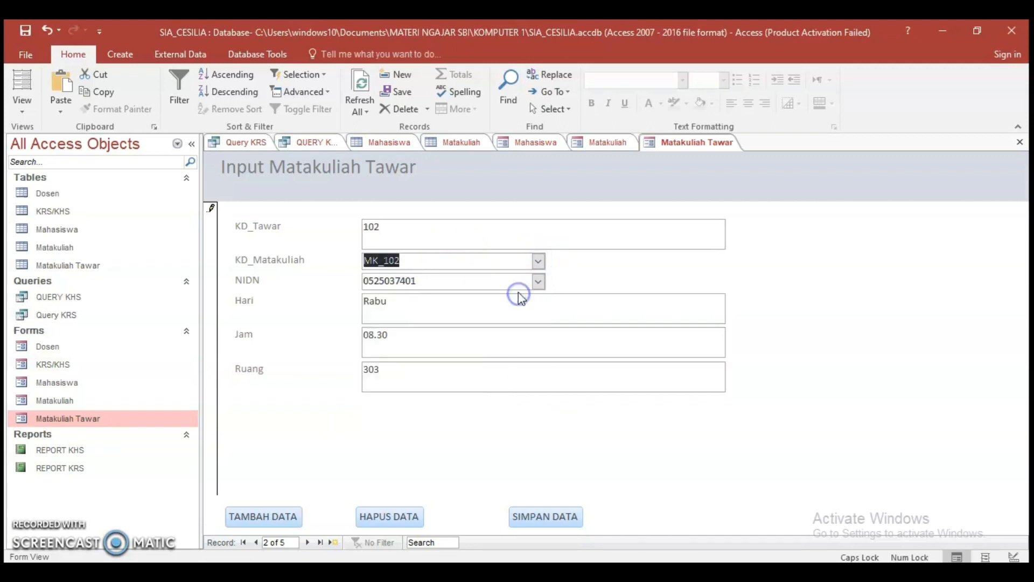
Look through the KD_Matakuliah choices for offering 103 without picking another course, and save the record
{"action": "left_click", "coordinate": [308, 542]}
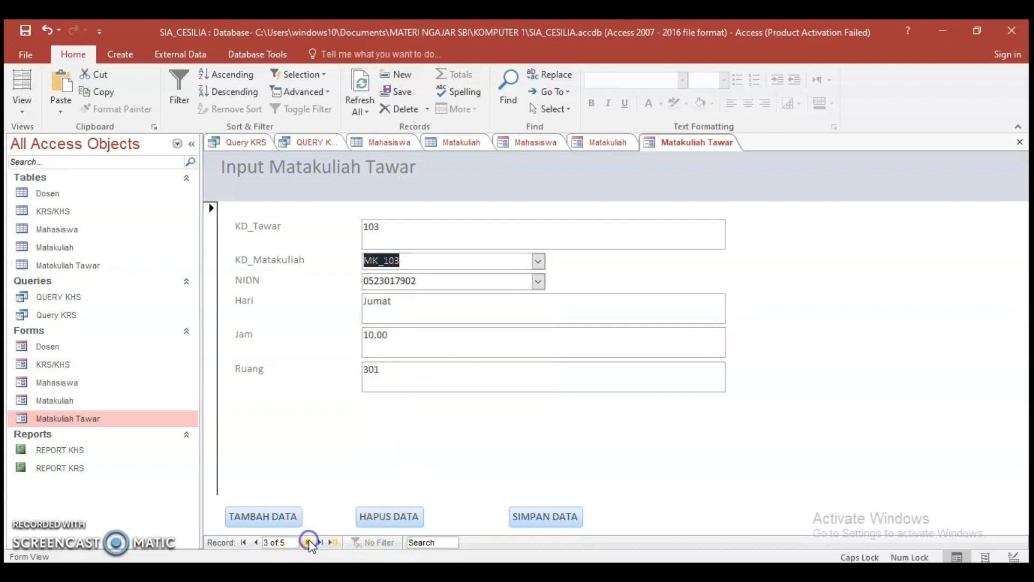
{"action": "left_click", "coordinate": [538, 261]}
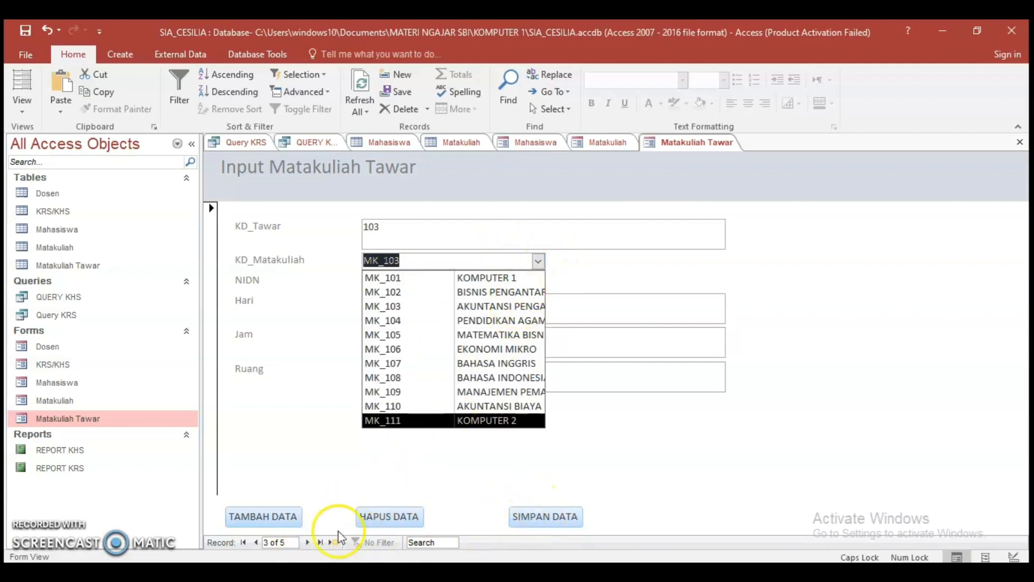
{"action": "left_click", "coordinate": [525, 522]}
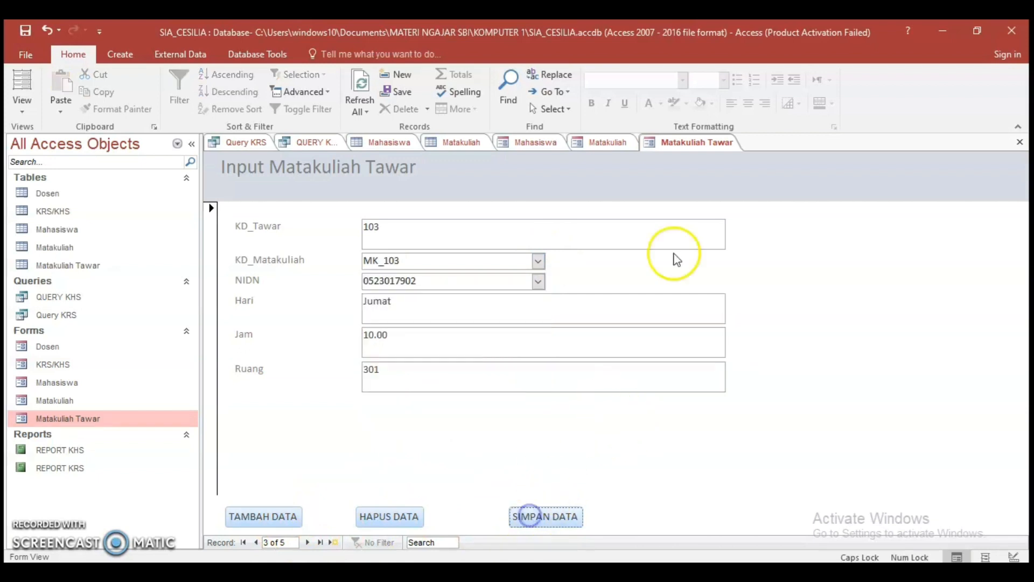
Close the Matakuliah Tawar, Matakuliah and Mahasiswa forms and the Matakuliah and Mahasiswa tables
{"action": "right_click", "coordinate": [703, 141]}
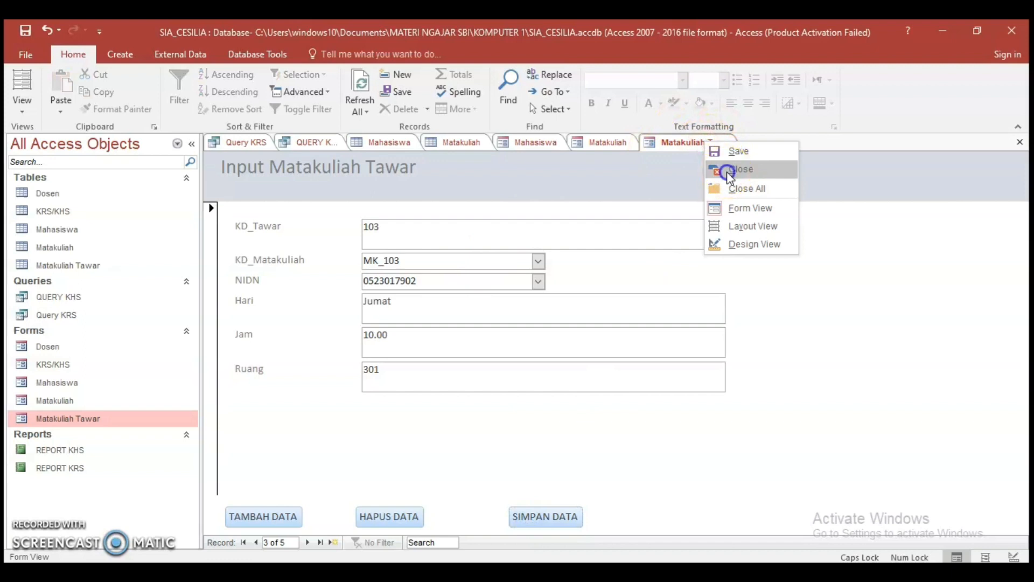
{"action": "left_click", "coordinate": [728, 170]}
{"action": "right_click", "coordinate": [613, 142]}
{"action": "left_click", "coordinate": [659, 164]}
{"action": "right_click", "coordinate": [531, 143]}
{"action": "left_click", "coordinate": [547, 169]}
{"action": "right_click", "coordinate": [466, 144]}
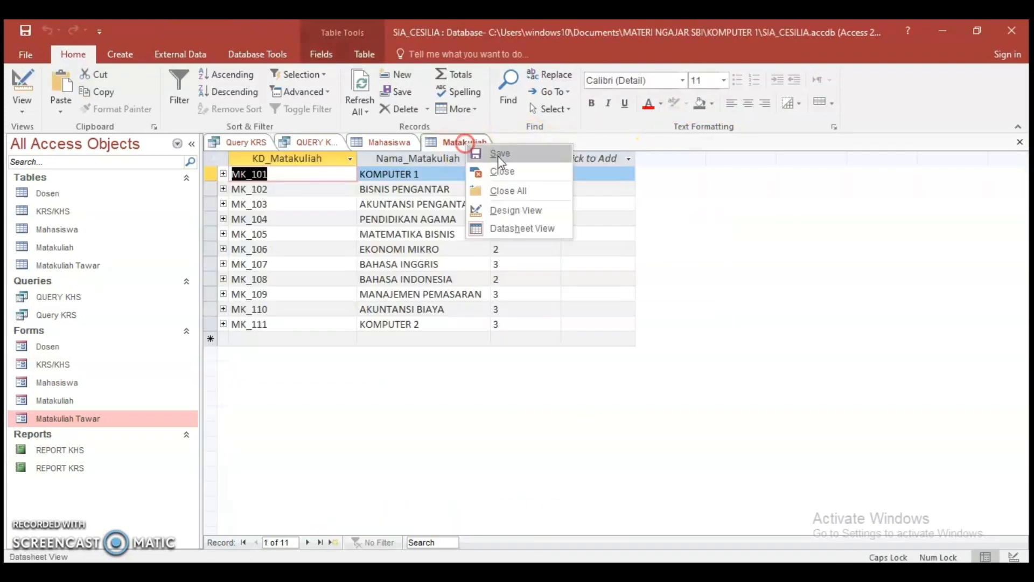
{"action": "left_click", "coordinate": [493, 171]}
{"action": "right_click", "coordinate": [370, 144]}
{"action": "left_click", "coordinate": [419, 169]}
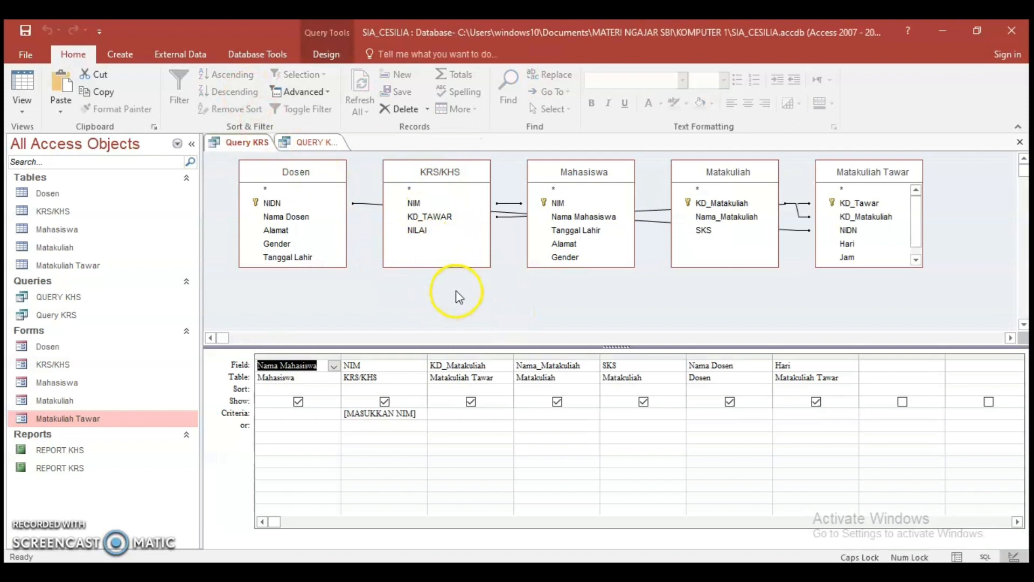
Rearrange the table boxes in the Query KRS design, placing Matakuliah Tawar below Matakuliah, Dosen below Mahasiswa, and KRS/KHS slightly lower
{"action": "left_click_drag", "start_coordinate": [873, 170], "coordinate": [887, 225]}
{"action": "left_click", "coordinate": [732, 175]}
{"action": "left_click_drag", "start_coordinate": [732, 175], "coordinate": [714, 155]}
{"action": "mouse_move", "coordinate": [600, 175]}
{"action": "left_mouse_down"}
{"action": "mouse_move", "coordinate": [596, 208]}
{"action": "mouse_move", "coordinate": [615, 173]}
{"action": "left_mouse_up"}
{"action": "left_click_drag", "start_coordinate": [860, 215], "coordinate": [825, 278]}
{"action": "left_click_drag", "start_coordinate": [295, 172], "coordinate": [504, 297]}
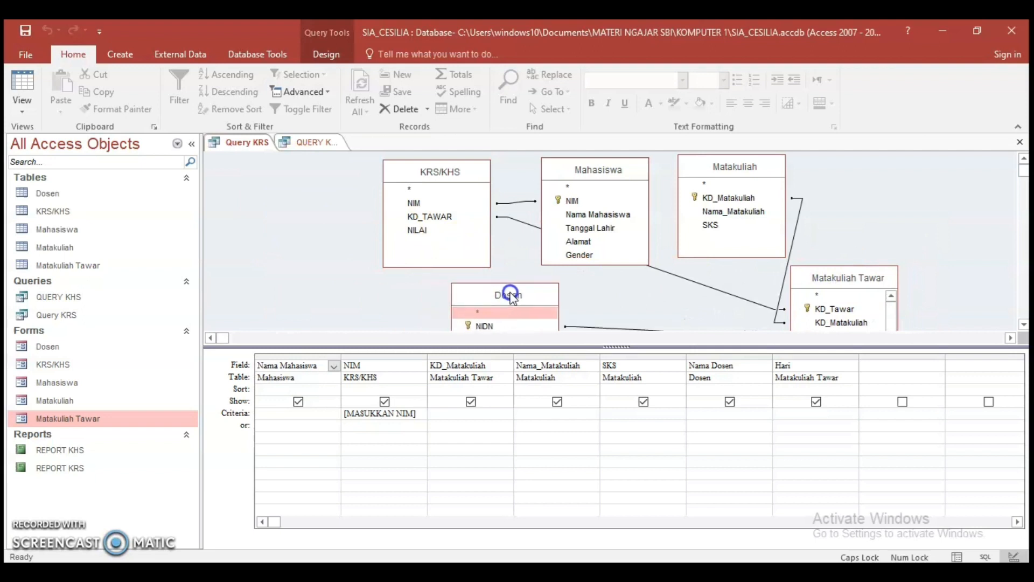
{"action": "left_click_drag", "start_coordinate": [460, 170], "coordinate": [412, 209]}
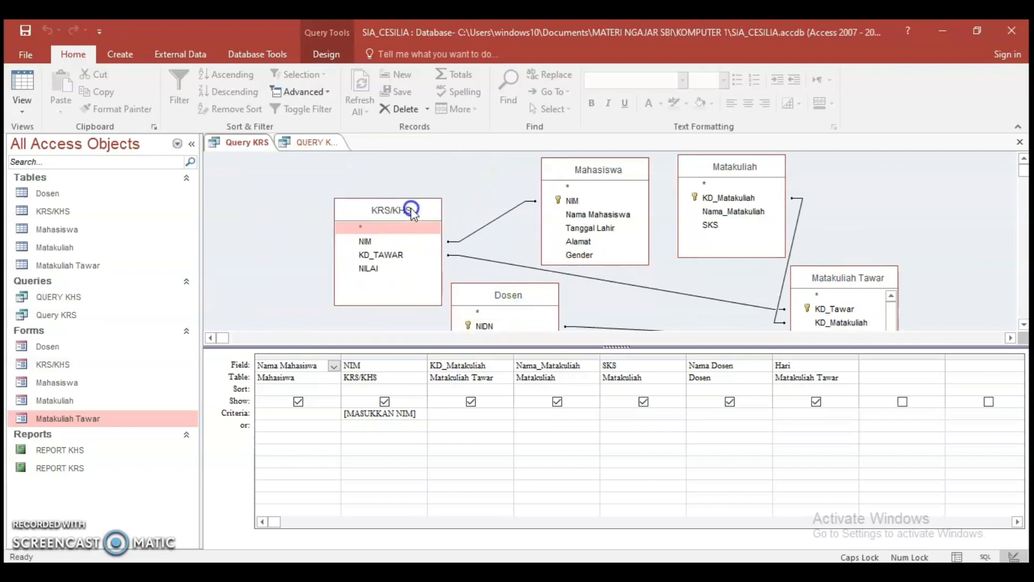
{"action": "mouse_move", "coordinate": [855, 281]}
{"action": "left_mouse_down"}
{"action": "mouse_move", "coordinate": [838, 270]}
{"action": "mouse_move", "coordinate": [852, 279]}
{"action": "left_mouse_up"}
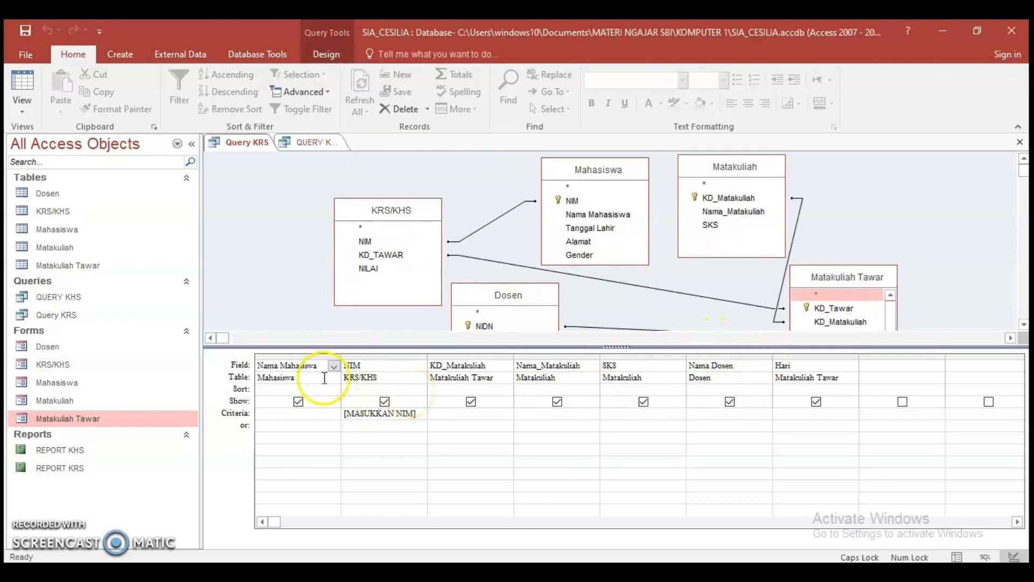
{"action": "left_click", "coordinate": [335, 365]}
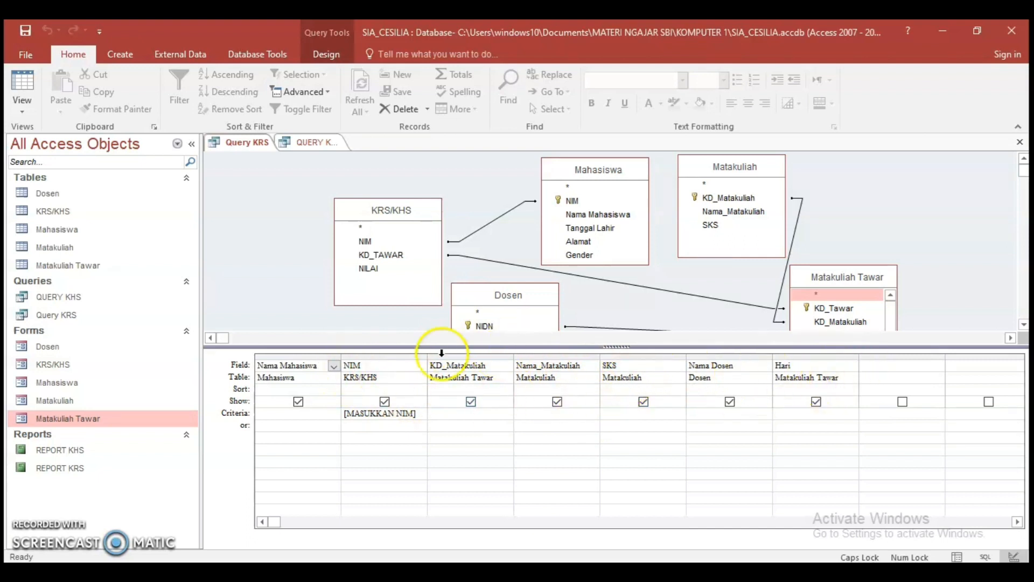
Review the QUERY KHS design, and close both Query KRS and QUERY KHS, saving their changes
{"action": "left_click", "coordinate": [303, 141]}
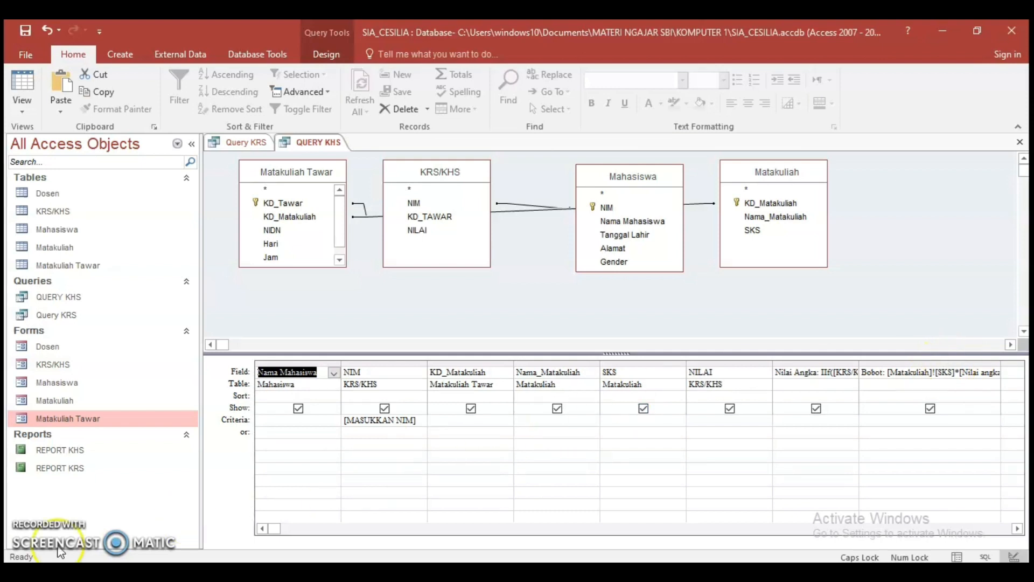
{"action": "left_click", "coordinate": [247, 144]}
{"action": "right_click", "coordinate": [249, 151]}
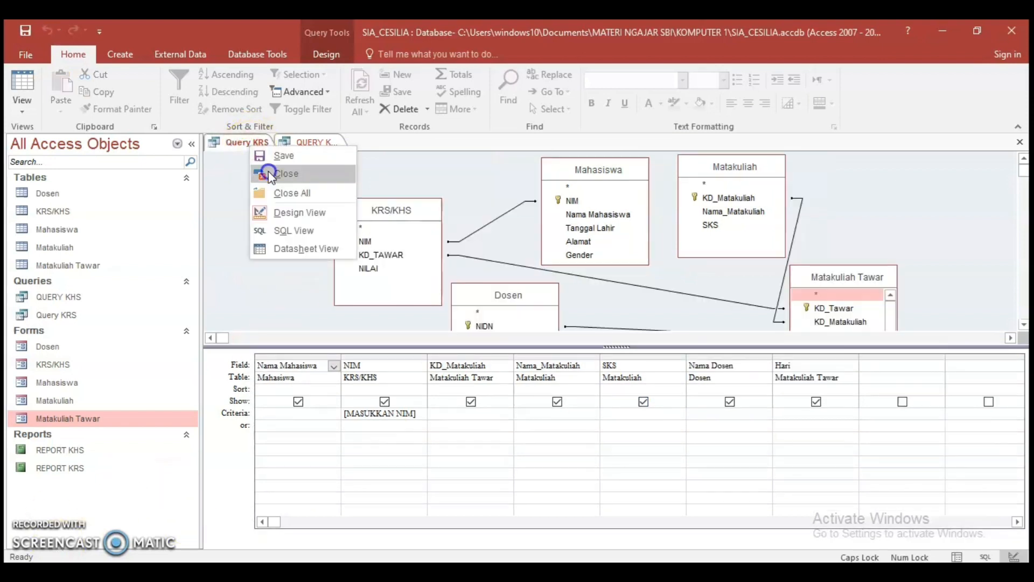
{"action": "left_click", "coordinate": [270, 170]}
{"action": "left_click", "coordinate": [615, 382]}
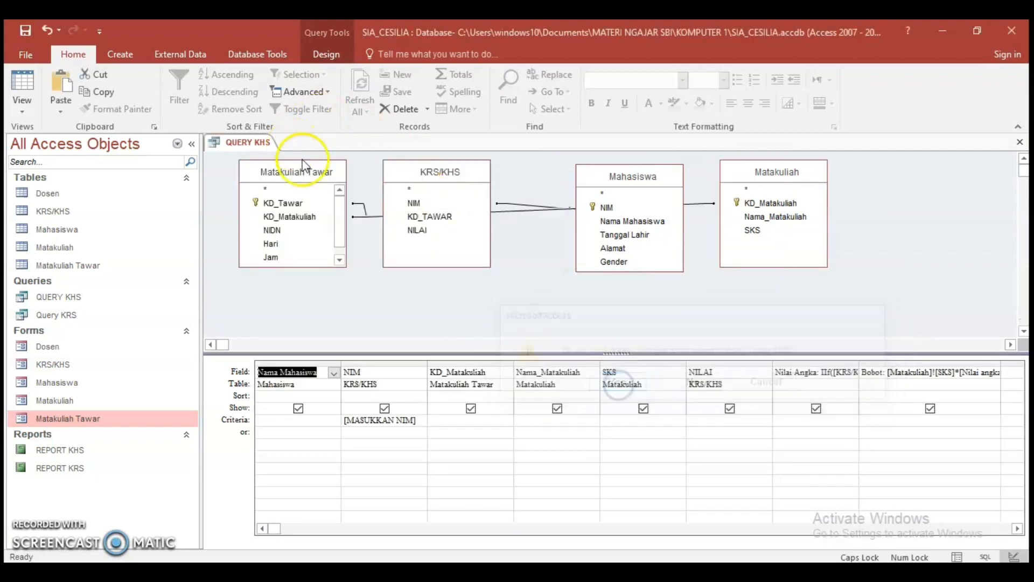
{"action": "right_click", "coordinate": [235, 146]}
{"action": "left_click", "coordinate": [264, 168]}
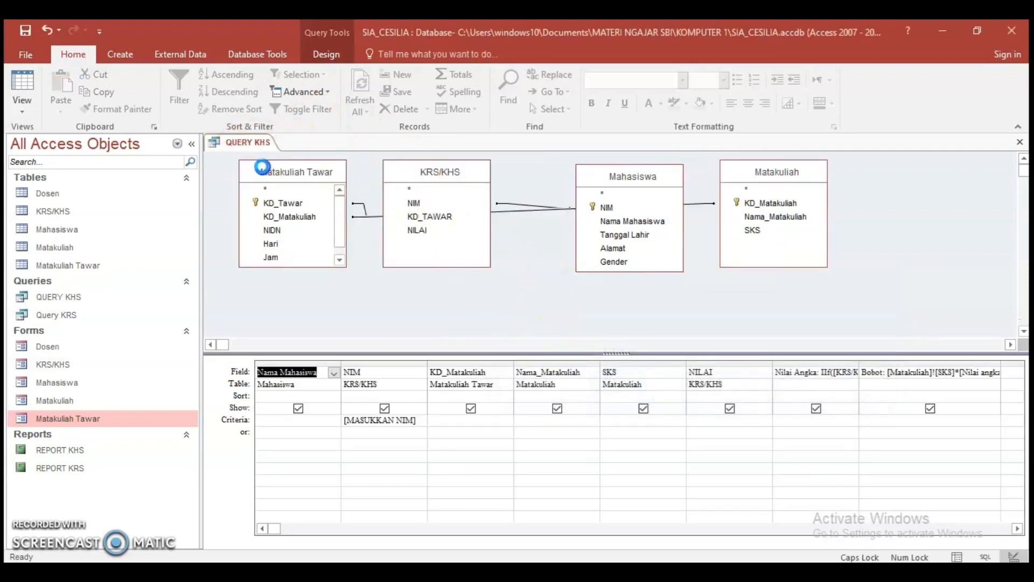
{"action": "left_click", "coordinate": [636, 392]}
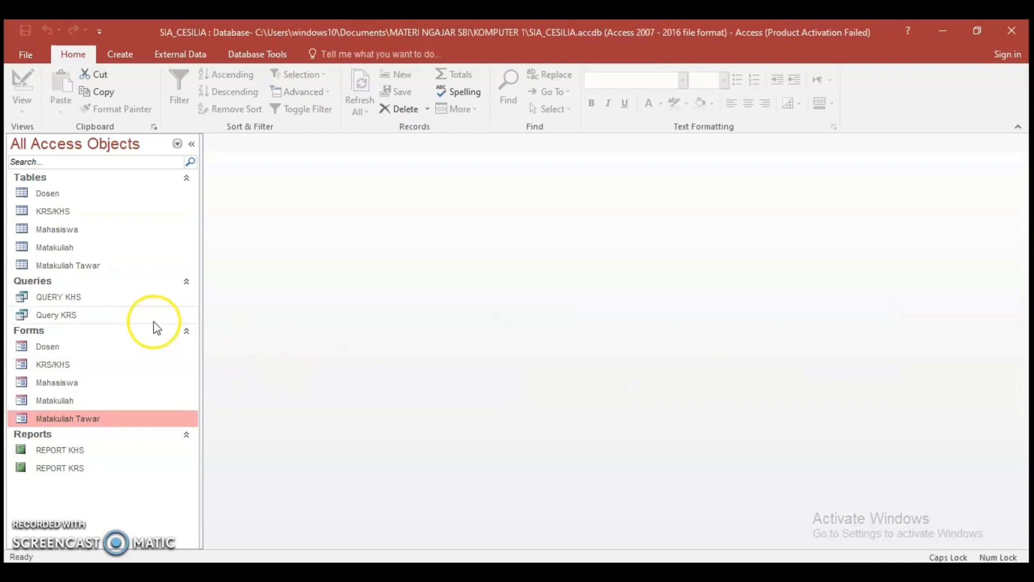
Rename the query QUERY KHS to QUERY KHS COBA
{"action": "left_click", "coordinate": [55, 300]}
{"action": "right_click", "coordinate": [53, 302]}
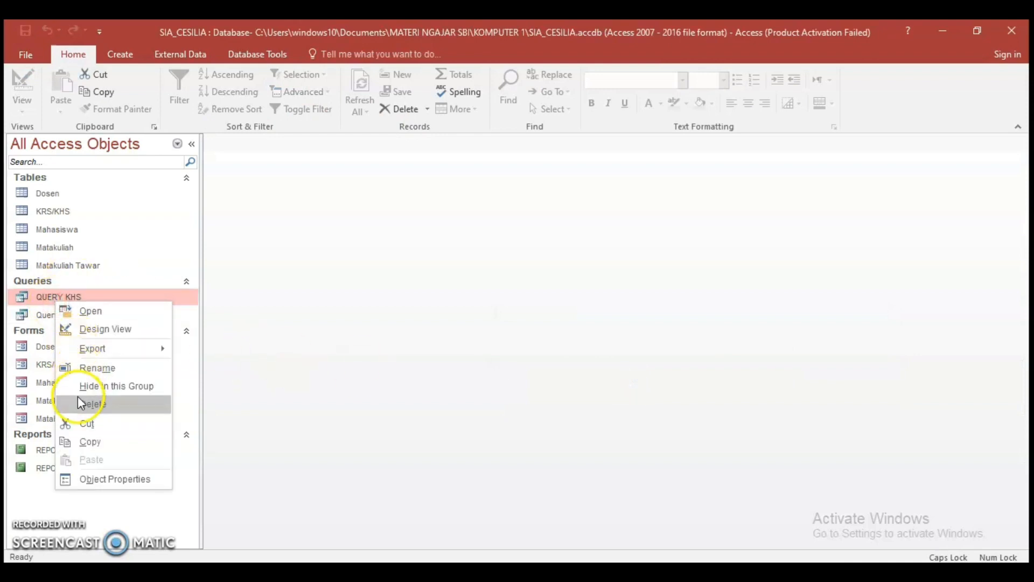
{"action": "left_click", "coordinate": [85, 366]}
{"action": "left_click", "coordinate": [104, 294]}
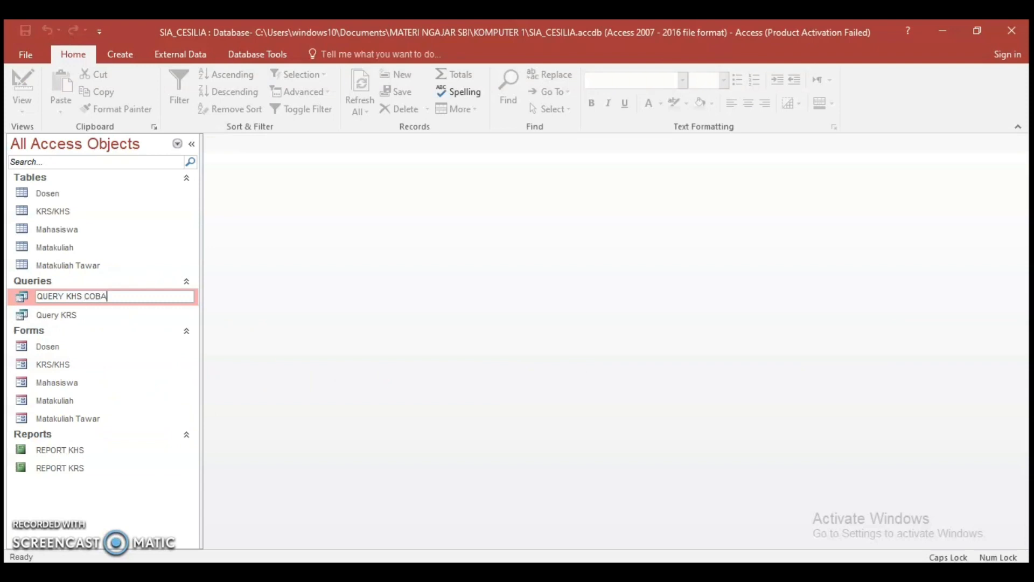
Rename the query Query KRS to Query KRS COBA
{"action": "left_click", "coordinate": [85, 317]}
{"action": "right_click", "coordinate": [85, 316]}
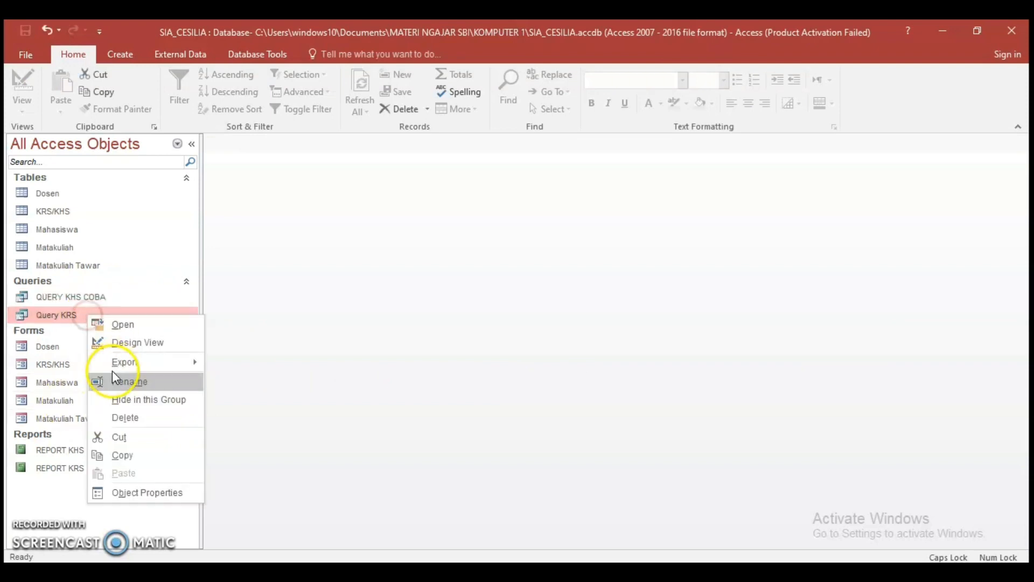
{"action": "left_click", "coordinate": [112, 380]}
{"action": "left_click", "coordinate": [93, 315]}
{"action": "type", "text": "C"}
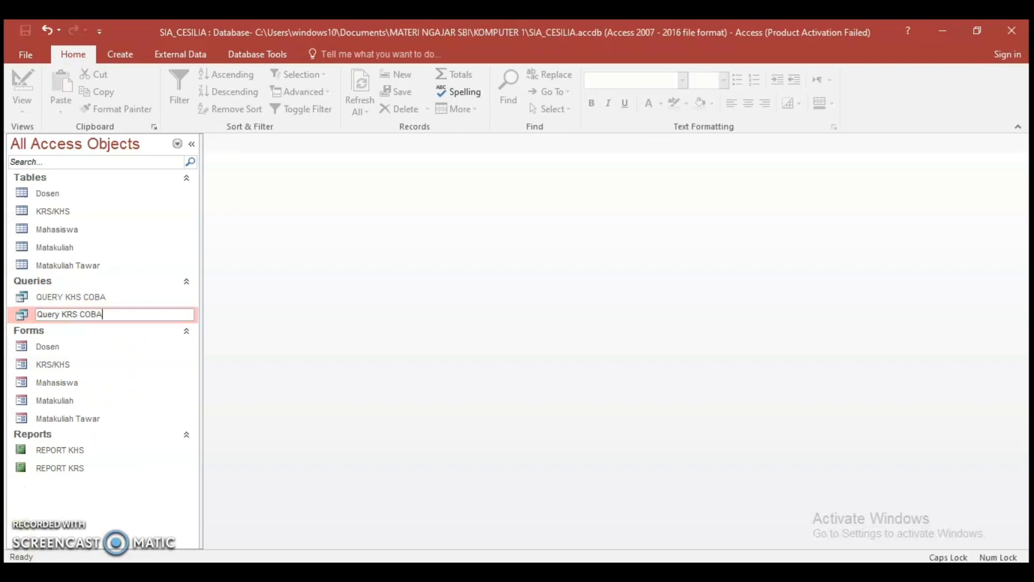
{"action": "type", "text": "OBA"}
{"action": "key", "text": "Return"}
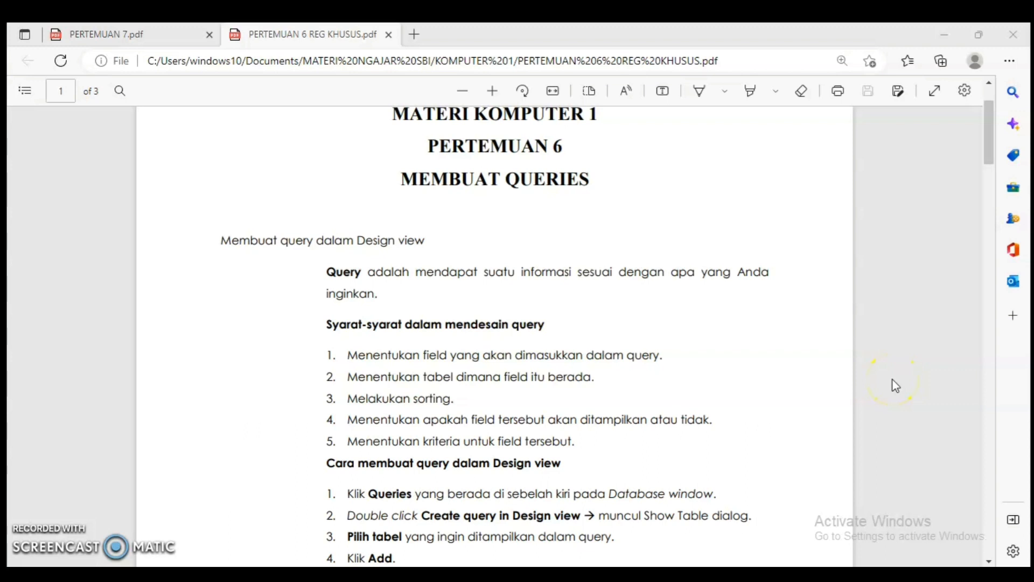
Read the instructions for building a query in Design view in PERTEMUAN 6 REG KHUSUS.pdf, and return to the Access database
{"action": "scroll", "coordinate": [877, 379], "scroll_direction": "down", "scroll_amount": 2}
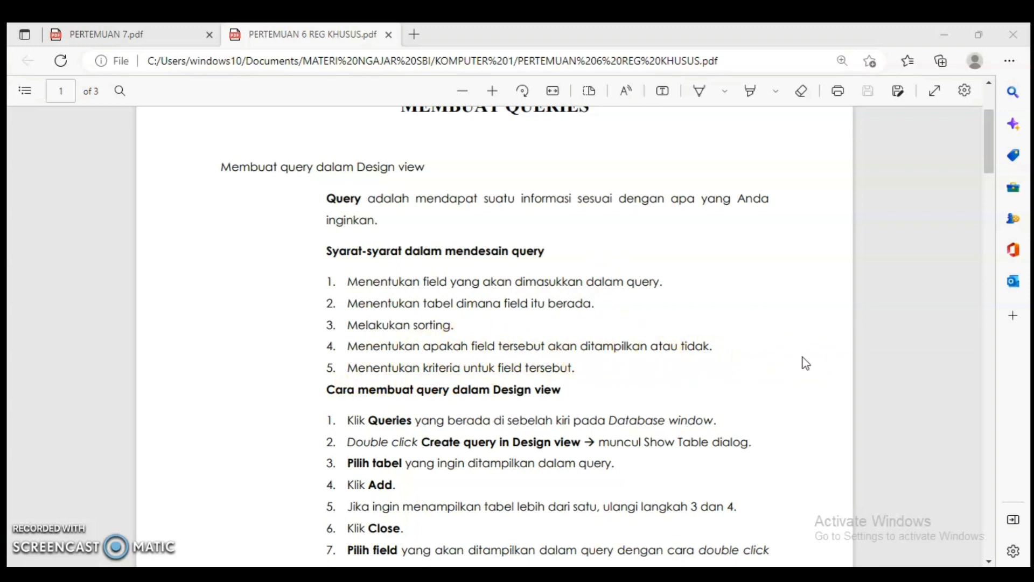
{"action": "scroll", "coordinate": [661, 373], "scroll_direction": "down", "scroll_amount": 3}
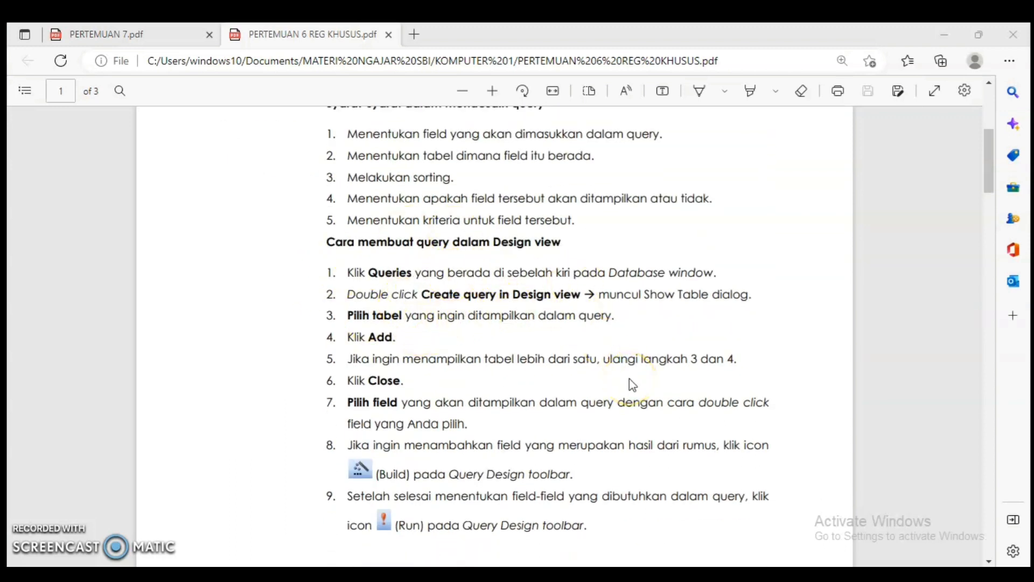
{"action": "scroll", "coordinate": [572, 437], "scroll_direction": "down", "scroll_amount": 6}
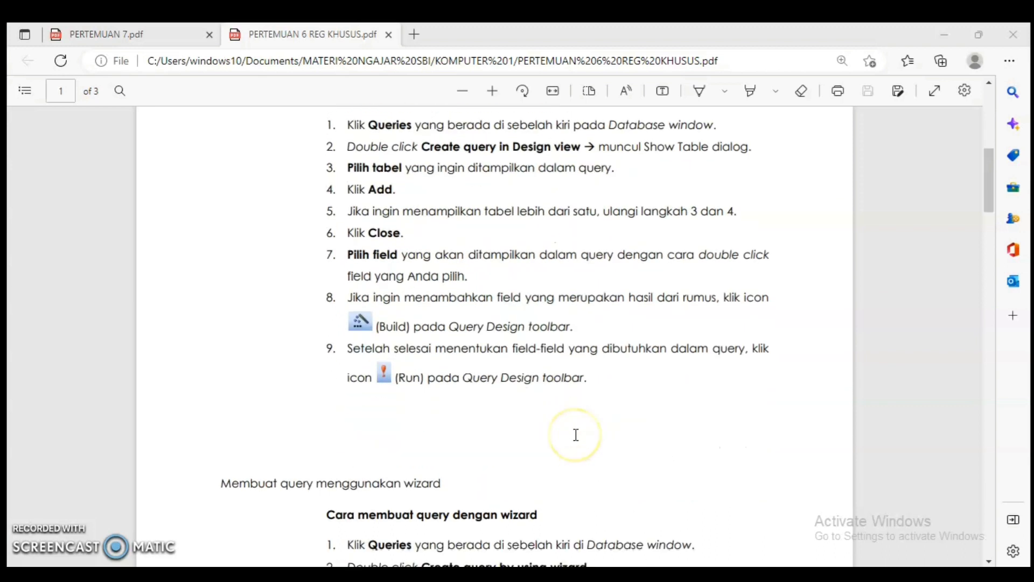
{"action": "scroll", "coordinate": [619, 363], "scroll_direction": "up", "scroll_amount": 7}
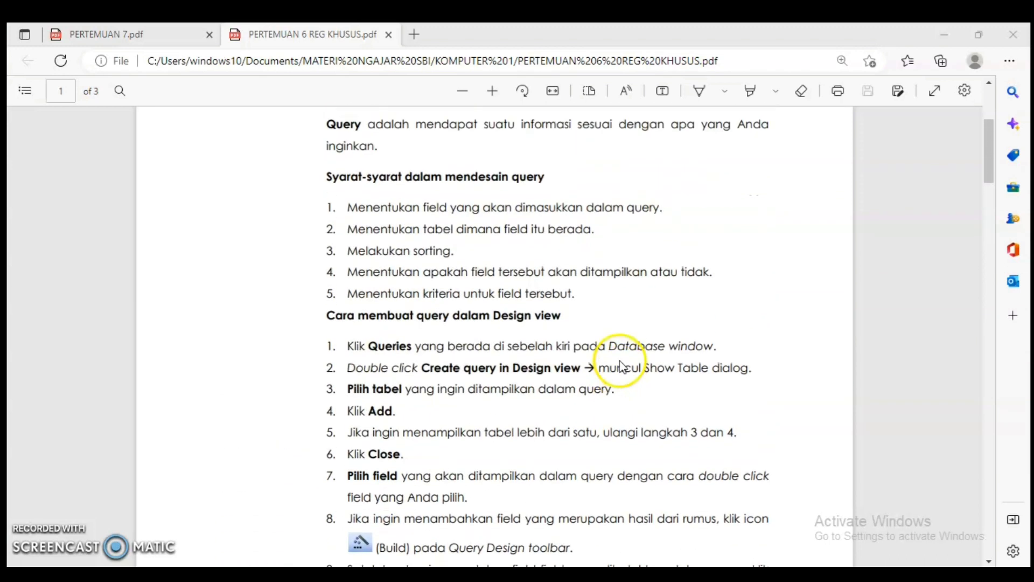
{"action": "key", "text": "alt+Tab"}
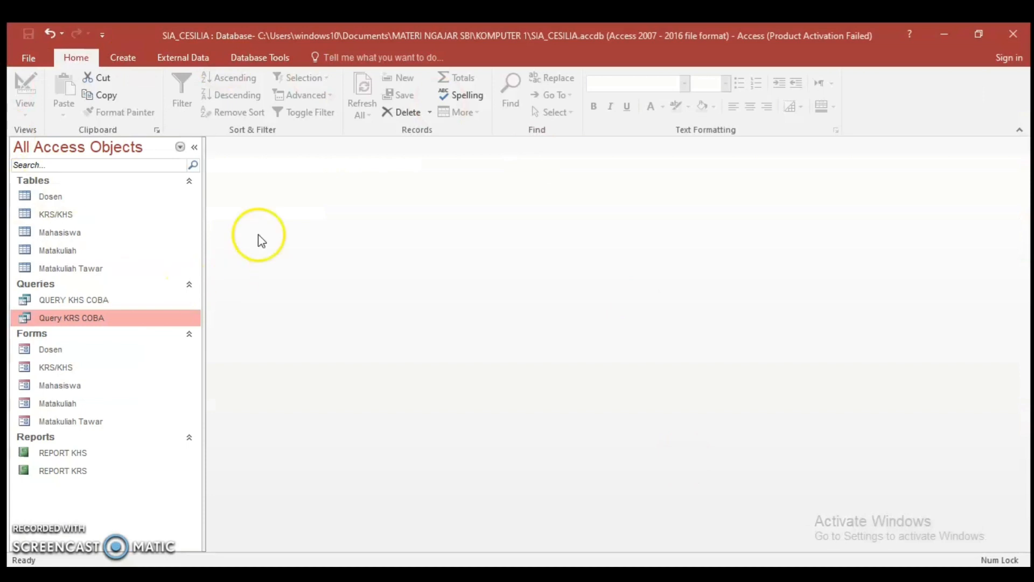
Create a query in Design view containing the Dosen, KRS/KHS, Mahasiswa, Matakuliah and Matakuliah Tawar tables
{"action": "left_click", "coordinate": [123, 57]}
{"action": "left_click", "coordinate": [233, 89]}
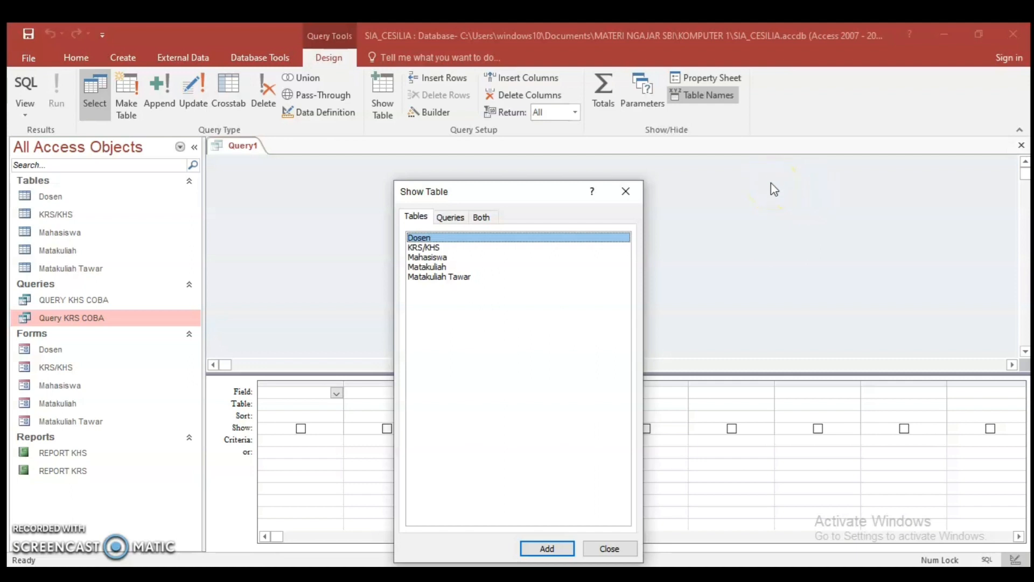
{"action": "double_click", "coordinate": [444, 237]}
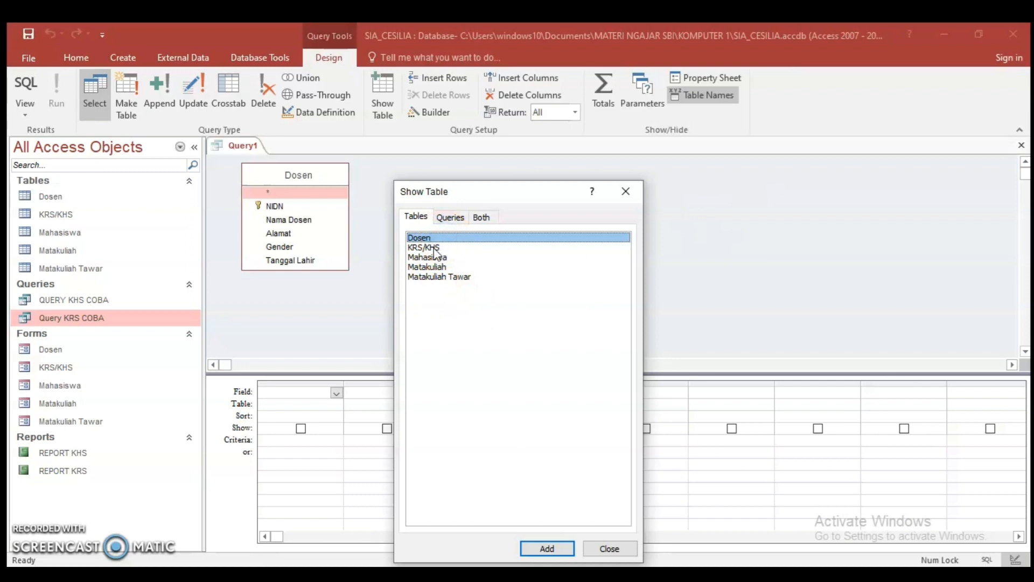
{"action": "double_click", "coordinate": [434, 247]}
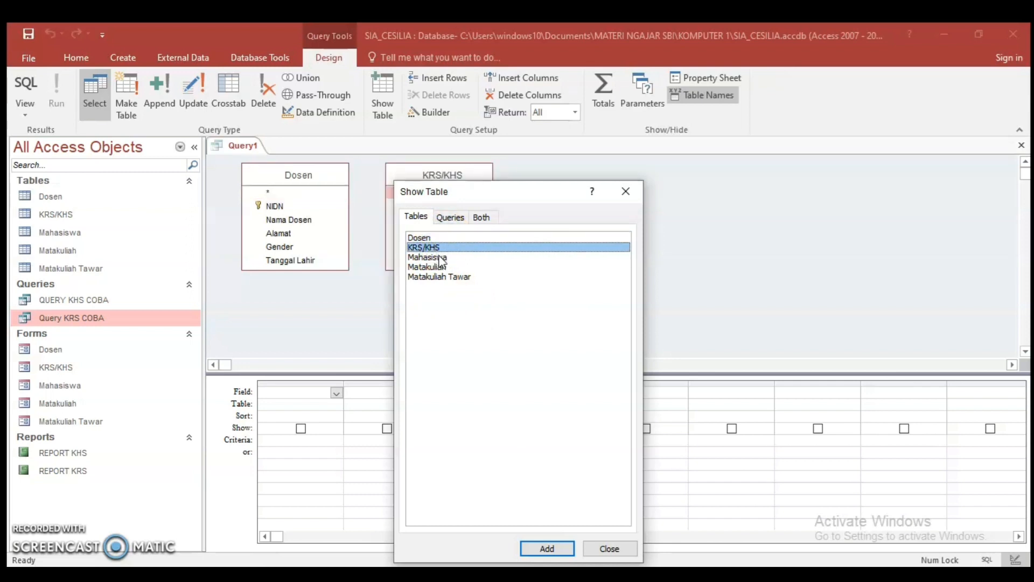
{"action": "double_click", "coordinate": [440, 258]}
{"action": "double_click", "coordinate": [441, 267]}
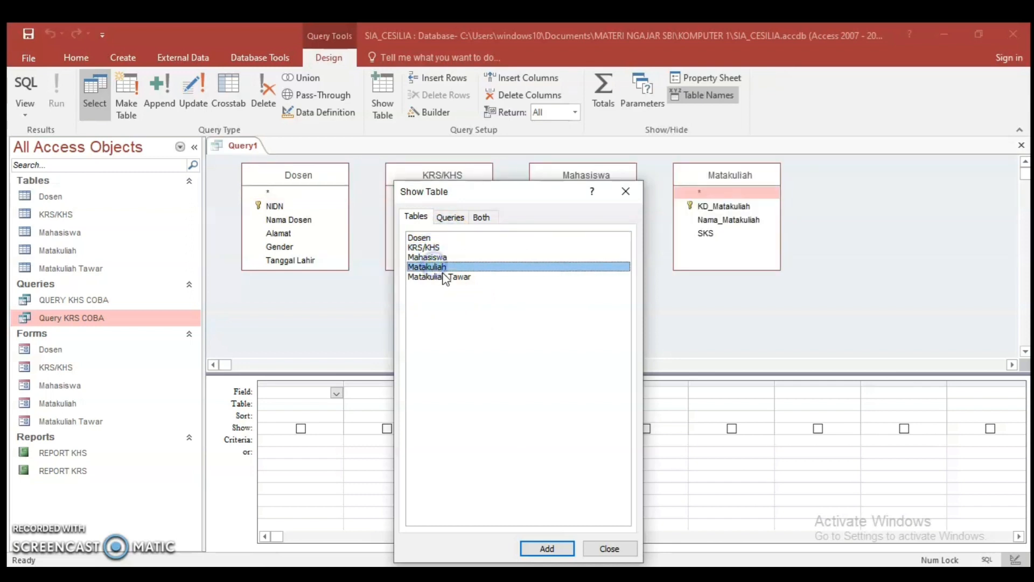
{"action": "double_click", "coordinate": [445, 277]}
{"action": "left_click", "coordinate": [626, 192]}
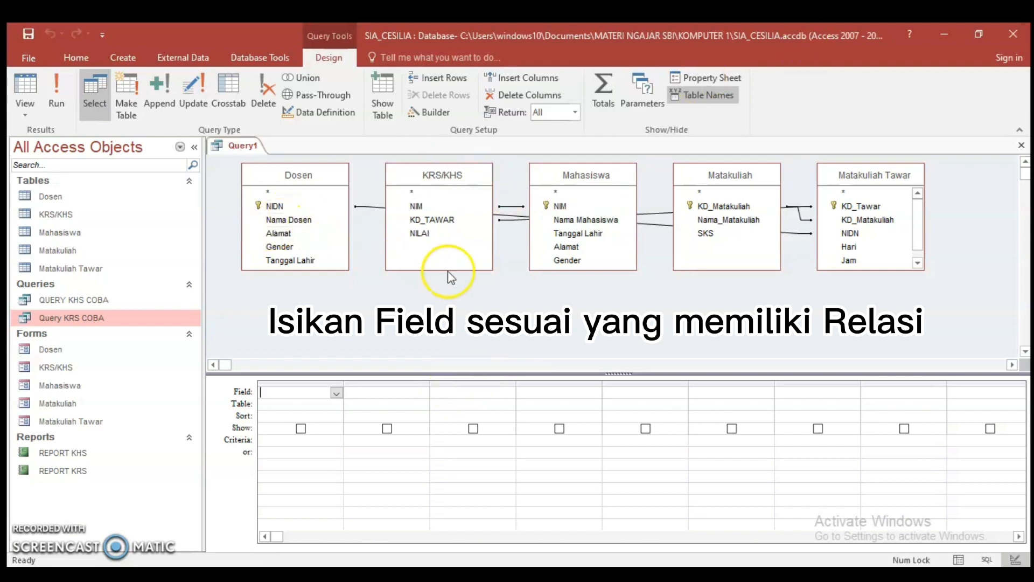
{"action": "left_click", "coordinate": [394, 273]}
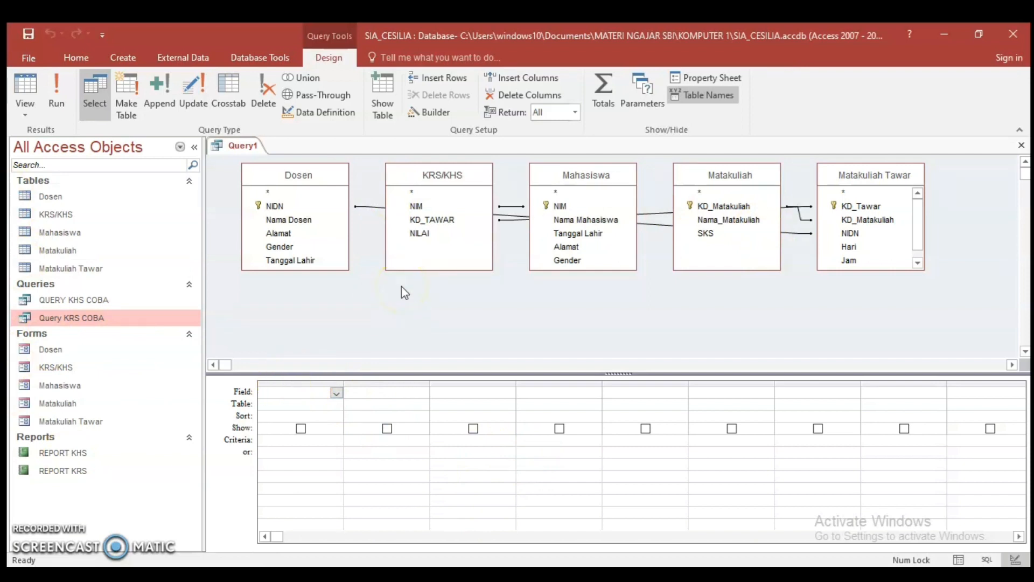
Add Nama Mahasiswa from Mahasiswa and NIM from KRS/KHS to the query, and move the Mahasiswa table box slightly lower
{"action": "double_click", "coordinate": [561, 221]}
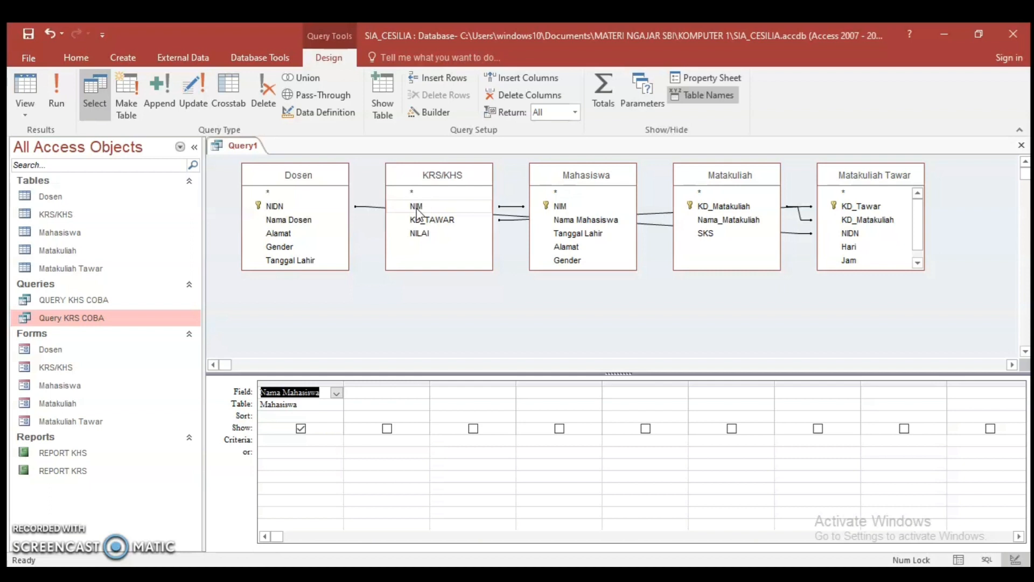
{"action": "left_click_drag", "start_coordinate": [580, 180], "coordinate": [579, 206]}
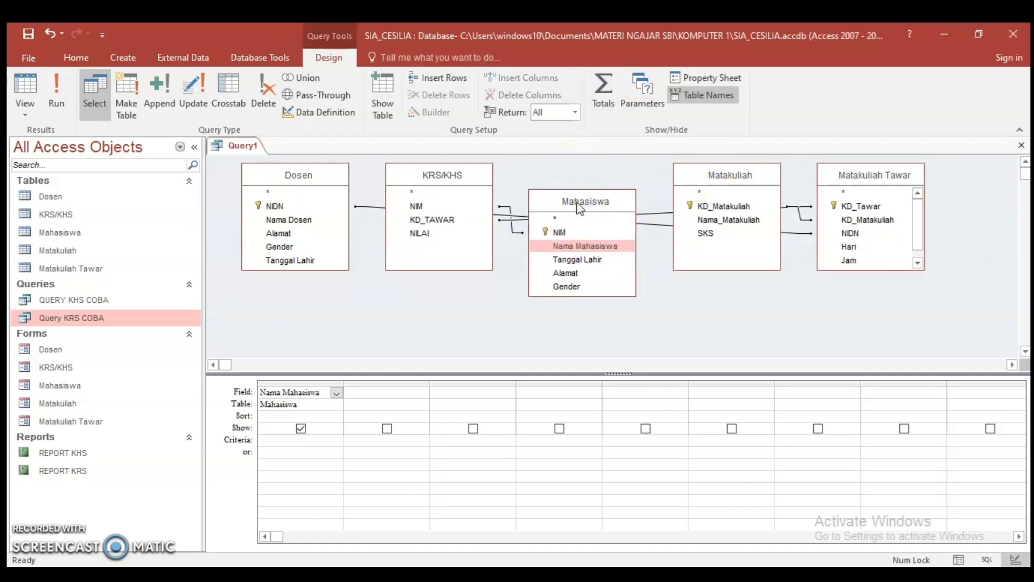
{"action": "left_click", "coordinate": [421, 206]}
{"action": "left_click_drag", "start_coordinate": [421, 206], "coordinate": [370, 394]}
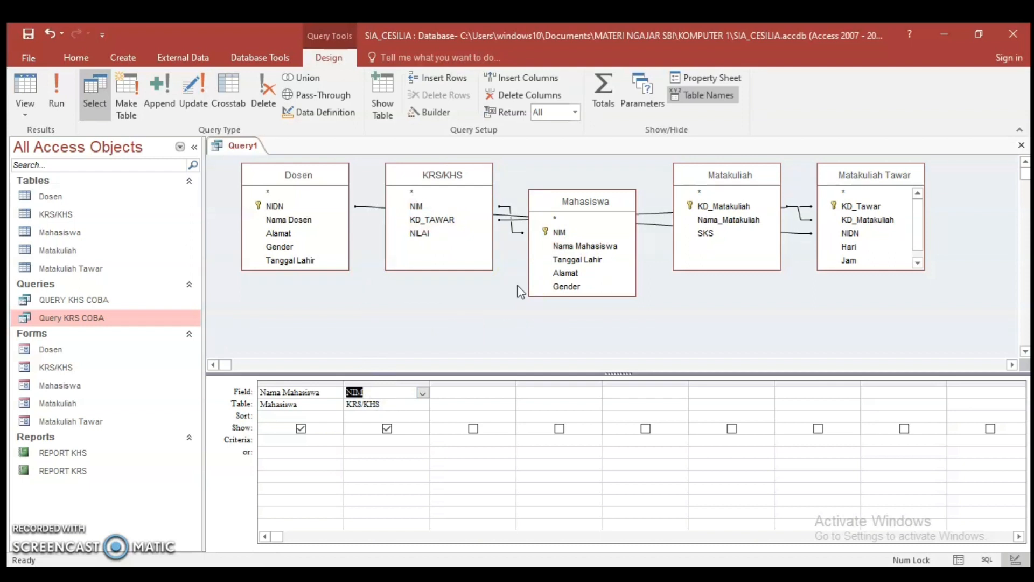
Add KD_Matakuliah from Matakuliah Tawar, Nama_Matakuliah and SKS from Matakuliah, Nama Dosen from Dosen, and Hari from Matakuliah Tawar to the query
{"action": "double_click", "coordinate": [879, 220]}
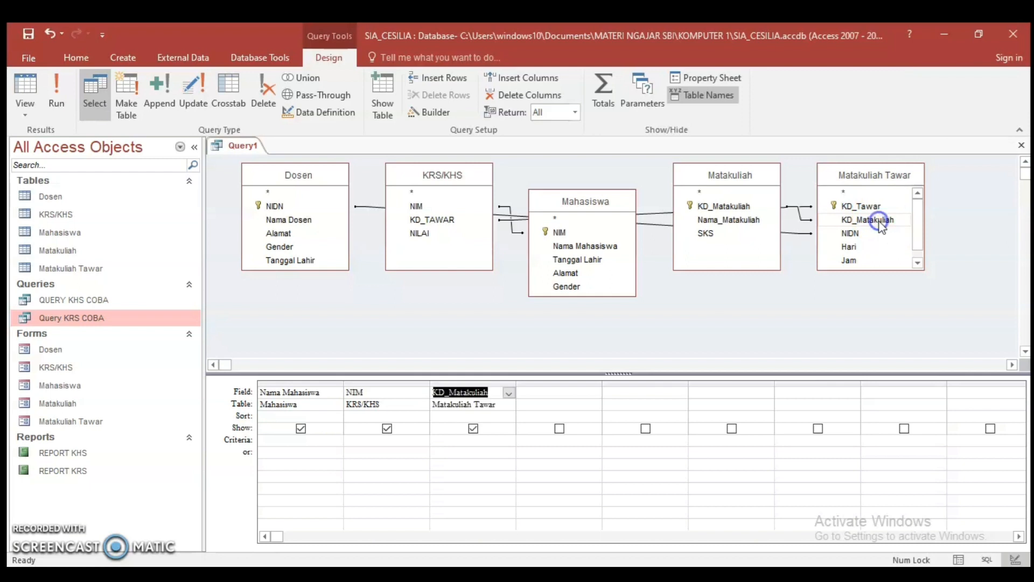
{"action": "double_click", "coordinate": [725, 220]}
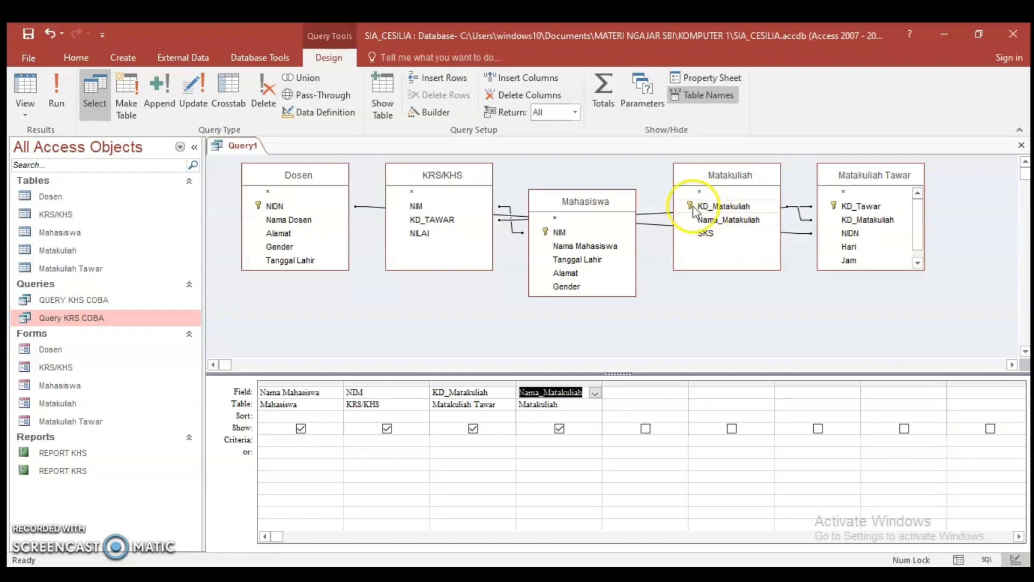
{"action": "double_click", "coordinate": [706, 233]}
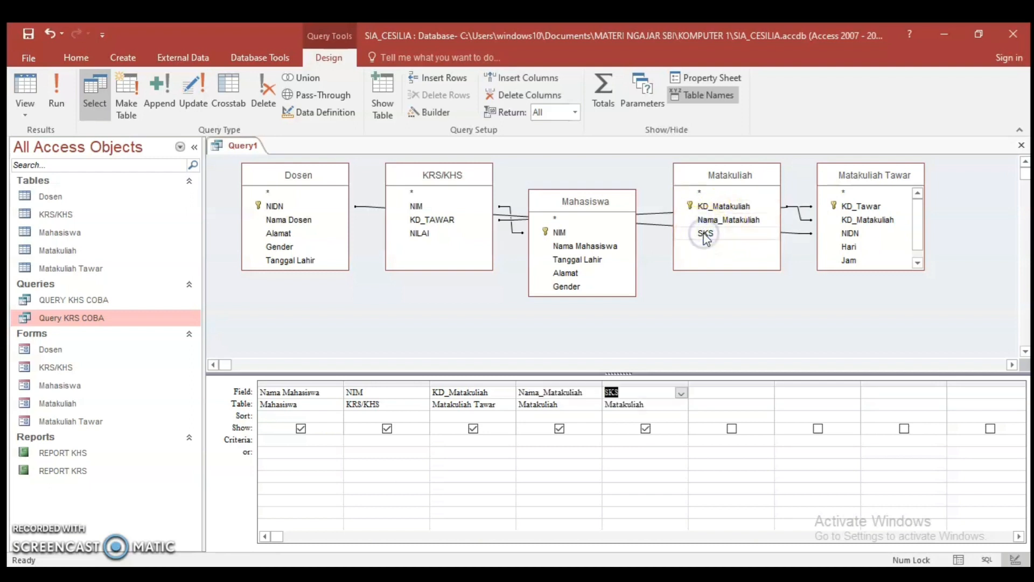
{"action": "left_click", "coordinate": [289, 221]}
{"action": "double_click", "coordinate": [289, 221]}
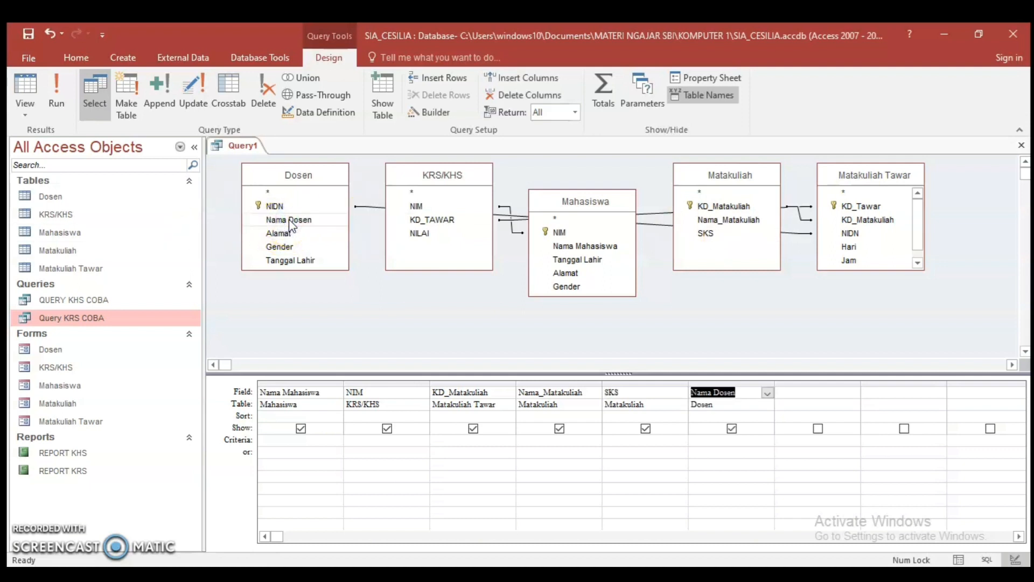
{"action": "double_click", "coordinate": [849, 247]}
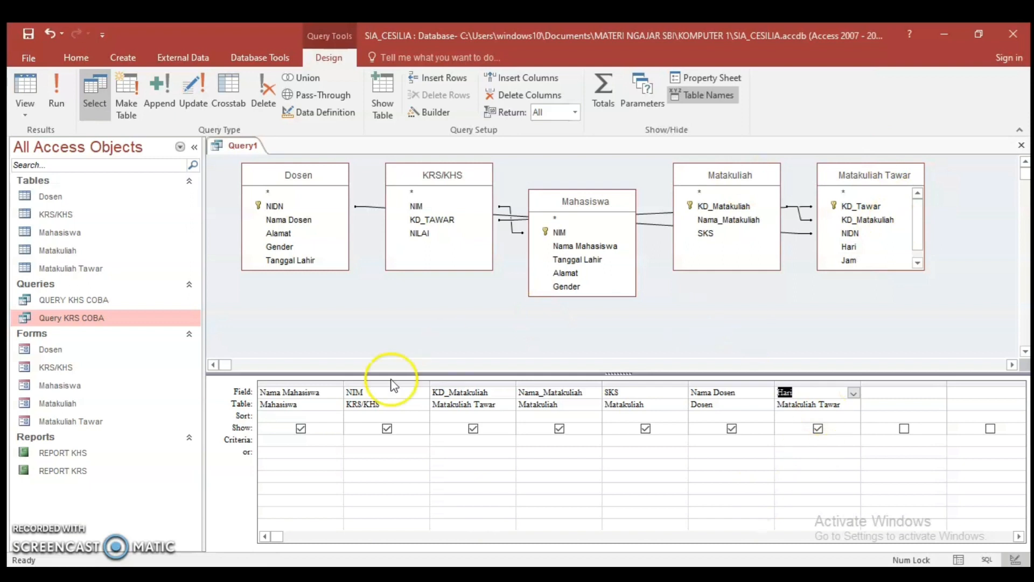
Set the criteria of the query's NIM field to the parameter [MASUKKAN NIM]
{"action": "left_click", "coordinate": [410, 439]}
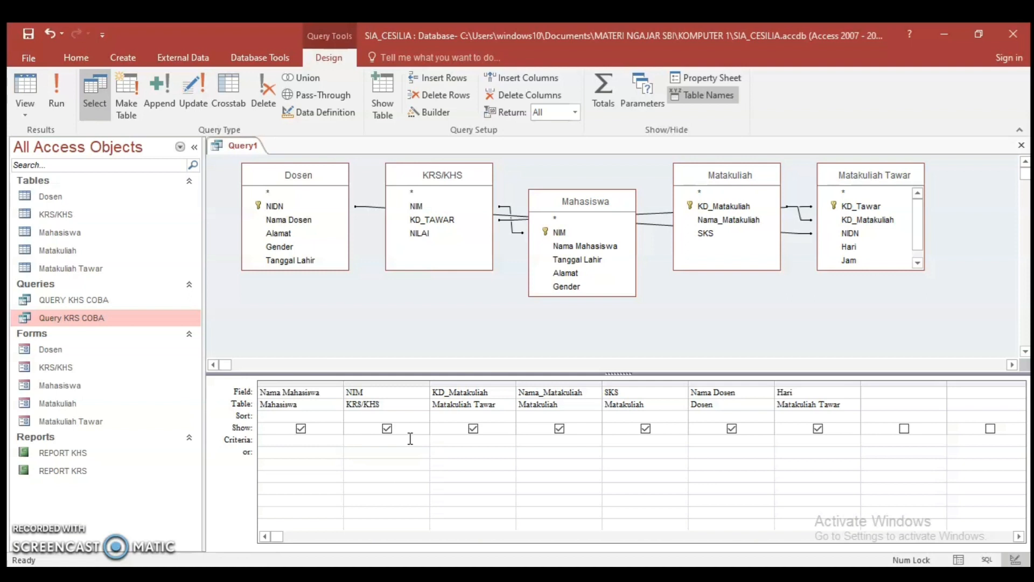
{"action": "key", "text": "Caps_Lock"}
{"action": "type", "text": "MASUKKAN NIM]"}
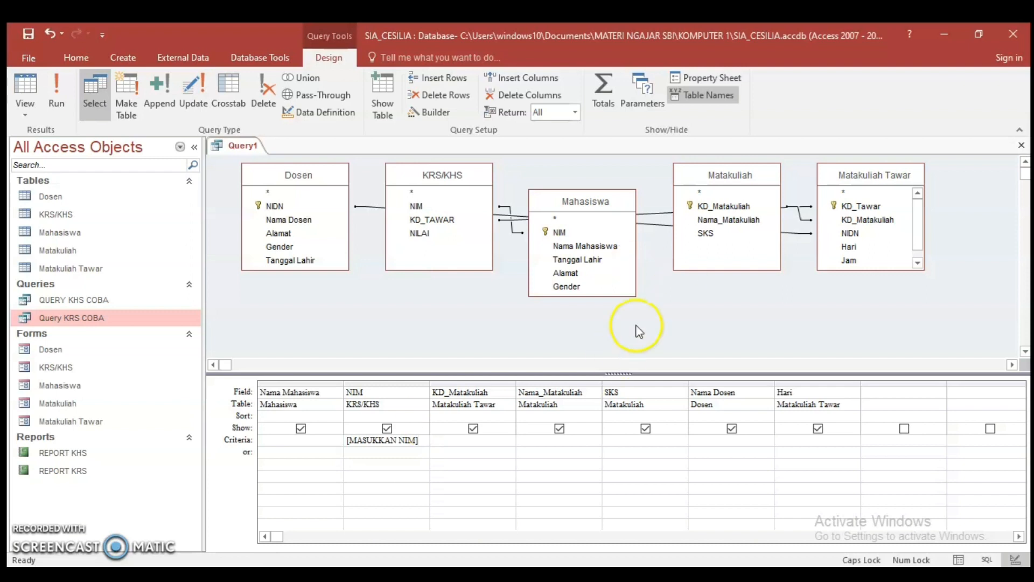
Close the new query and save it under the name Q KRS
{"action": "left_click", "coordinate": [1022, 144]}
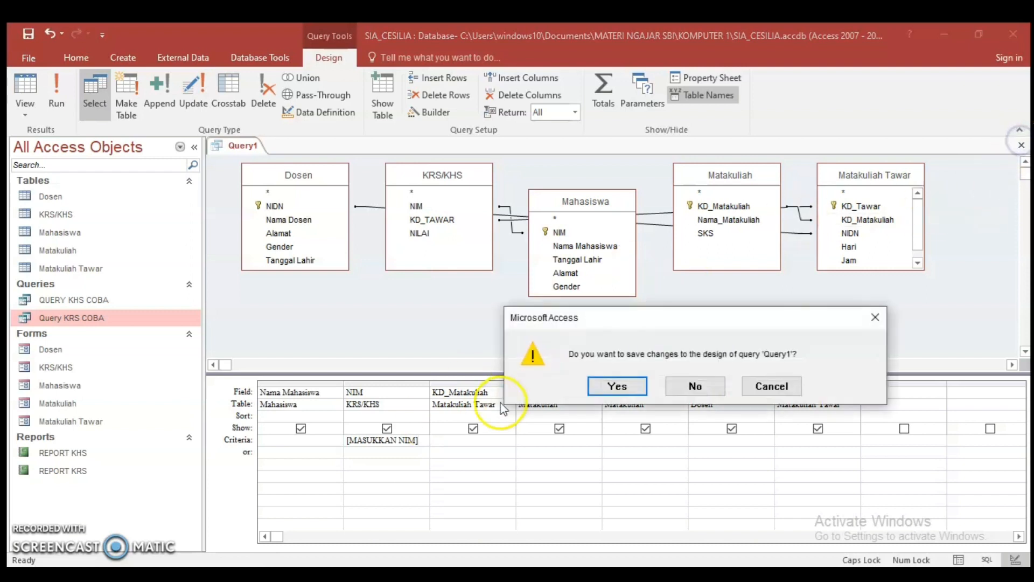
{"action": "left_click", "coordinate": [638, 388]}
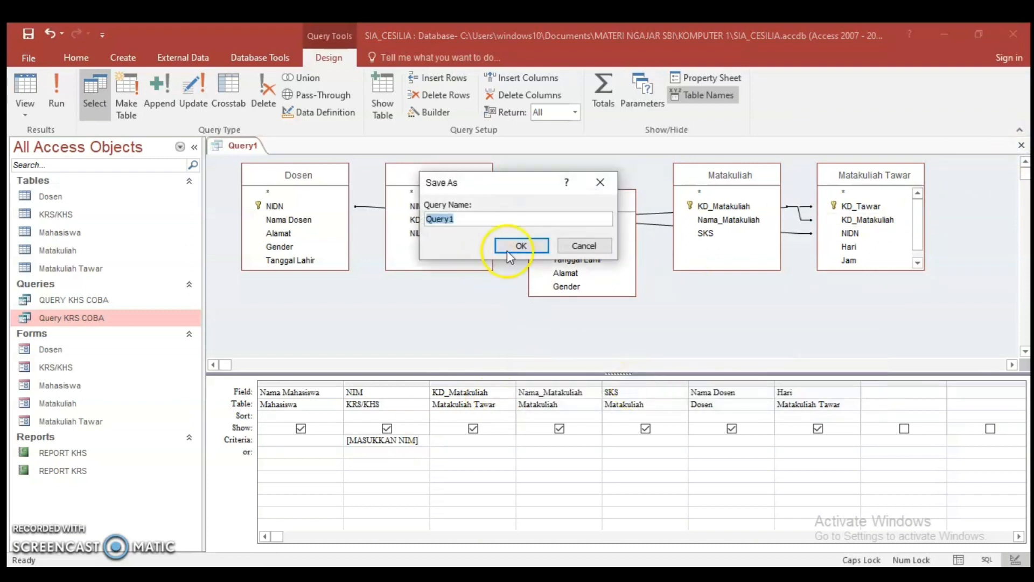
{"action": "left_click", "coordinate": [498, 220]}
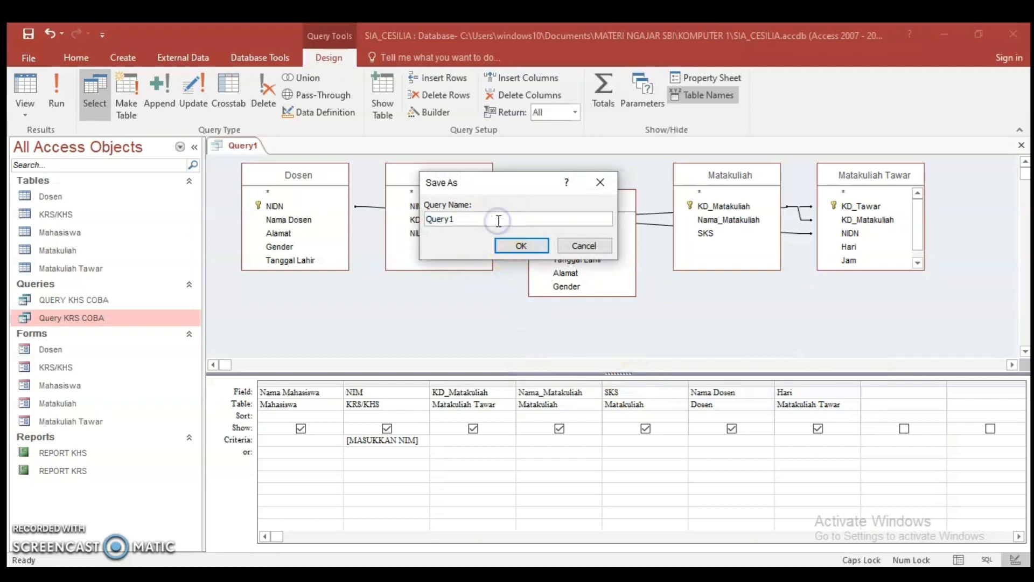
{"action": "key", "text": "BackSpace"}
{"action": "key", "text": "BackSpace"}
{"action": "key", "text": "BackSpace"}
{"action": "key", "text": "BackSpace"}
{"action": "key", "text": "BackSpace"}
{"action": "type", "text": "KRS"}
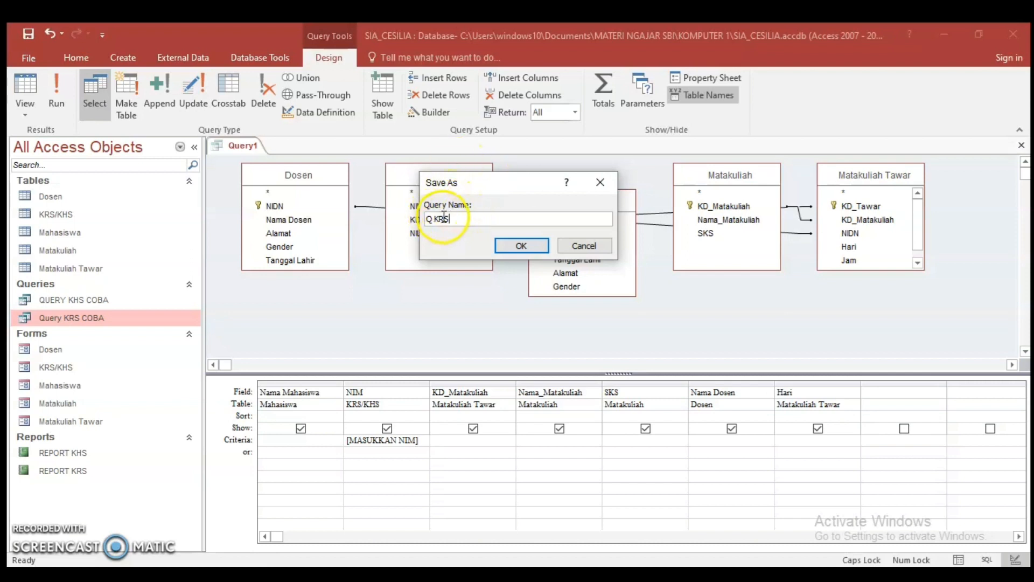
{"action": "left_click", "coordinate": [518, 247]}
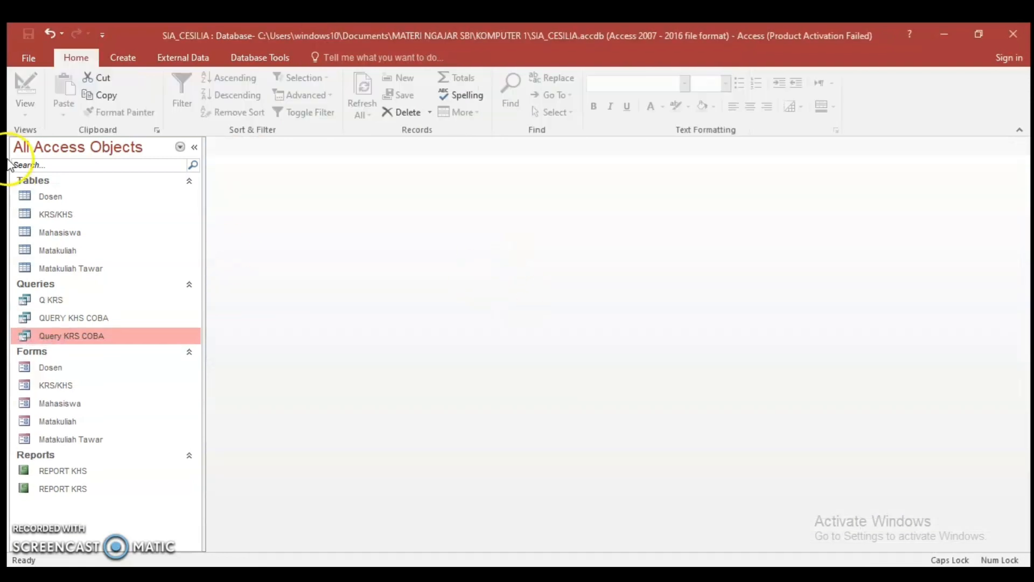
Open the Mahasiswa table and run Q KRS using the first listed student's NIM as the parameter
{"action": "double_click", "coordinate": [61, 302]}
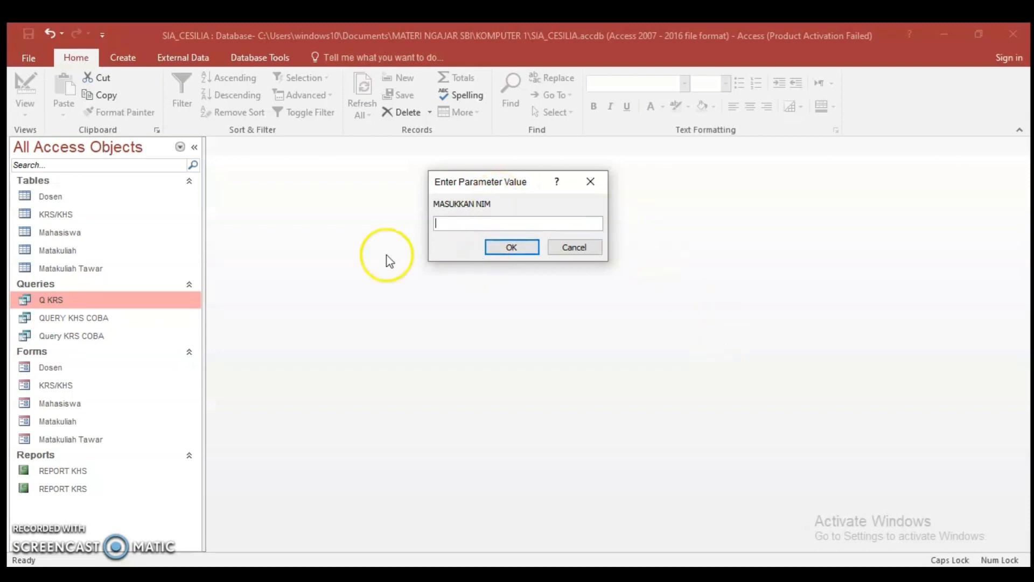
{"action": "left_click", "coordinate": [560, 247]}
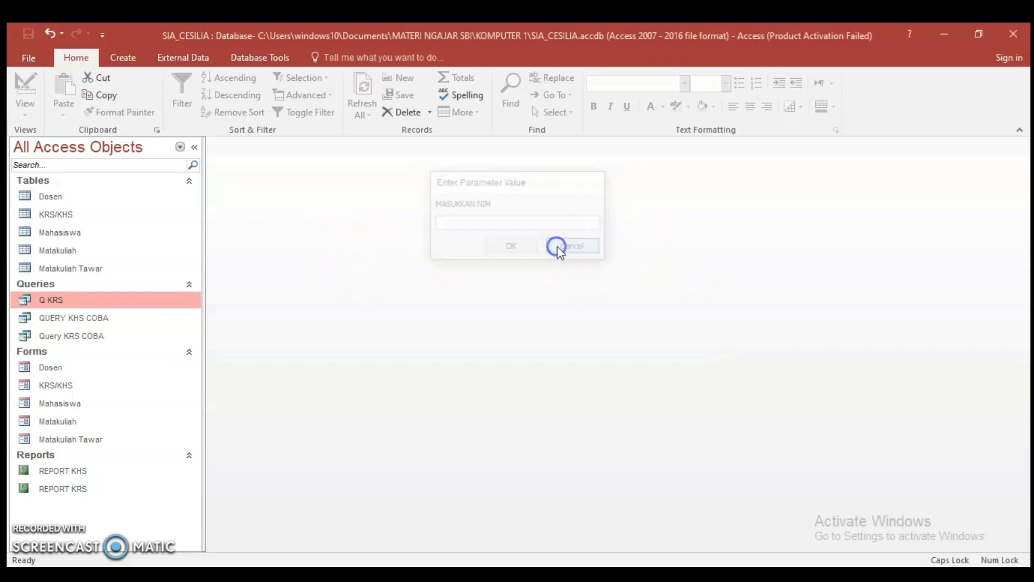
{"action": "double_click", "coordinate": [53, 235]}
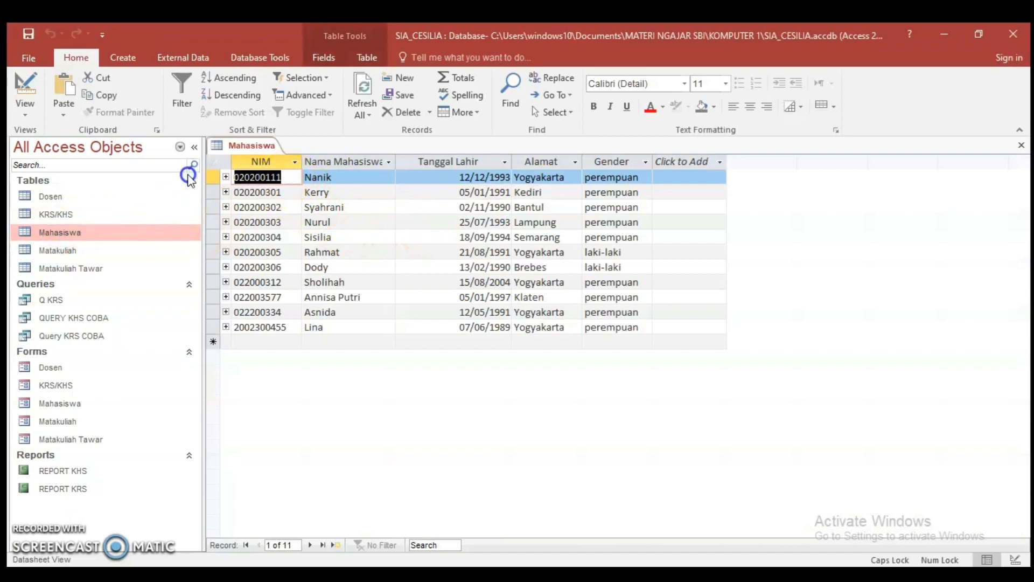
{"action": "double_click", "coordinate": [76, 299]}
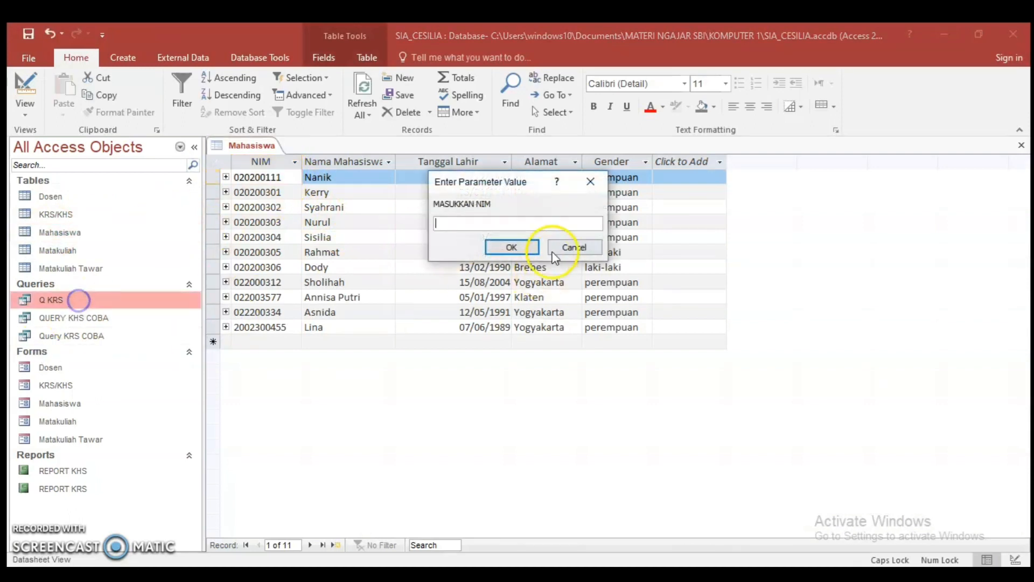
{"action": "type", "text": "020200111"}
{"action": "left_click", "coordinate": [515, 247]}
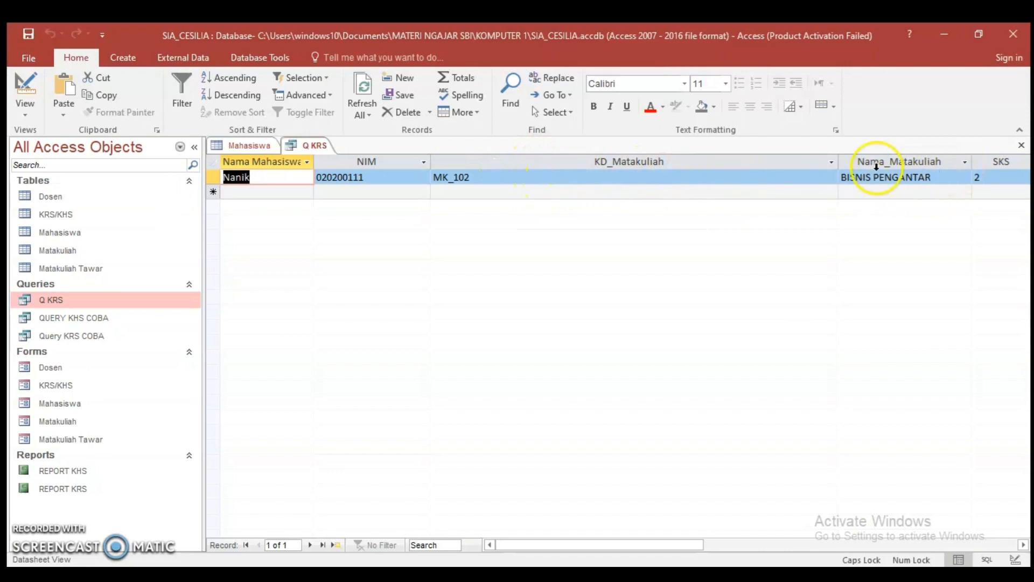
Narrow the KD_Matakuliah column so all Q KRS columns fit, and save and close the query
{"action": "left_click_drag", "start_coordinate": [838, 160], "coordinate": [672, 156]}
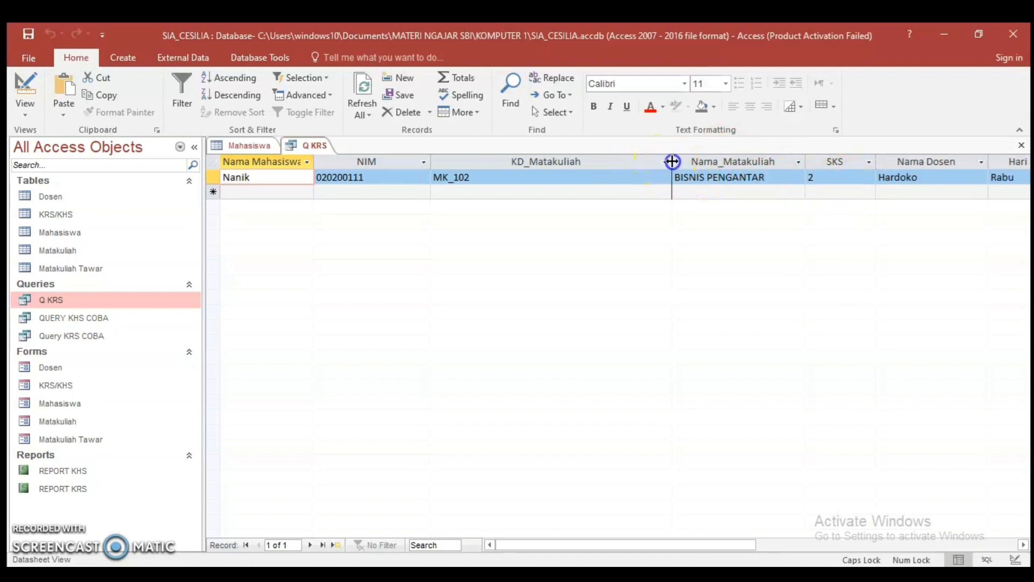
{"action": "left_click_drag", "start_coordinate": [668, 162], "coordinate": [589, 162]}
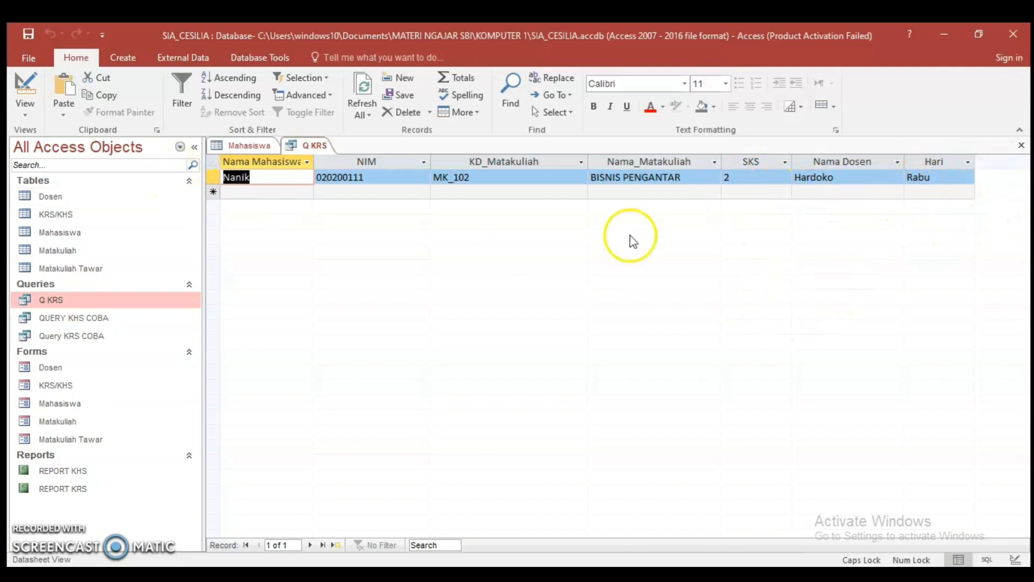
{"action": "right_click", "coordinate": [317, 148]}
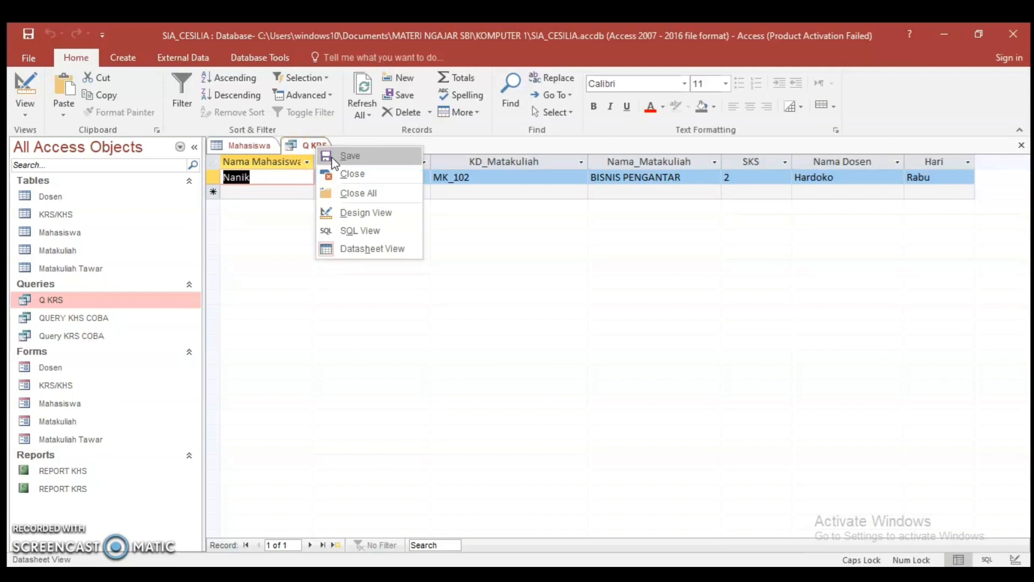
{"action": "left_click", "coordinate": [334, 156]}
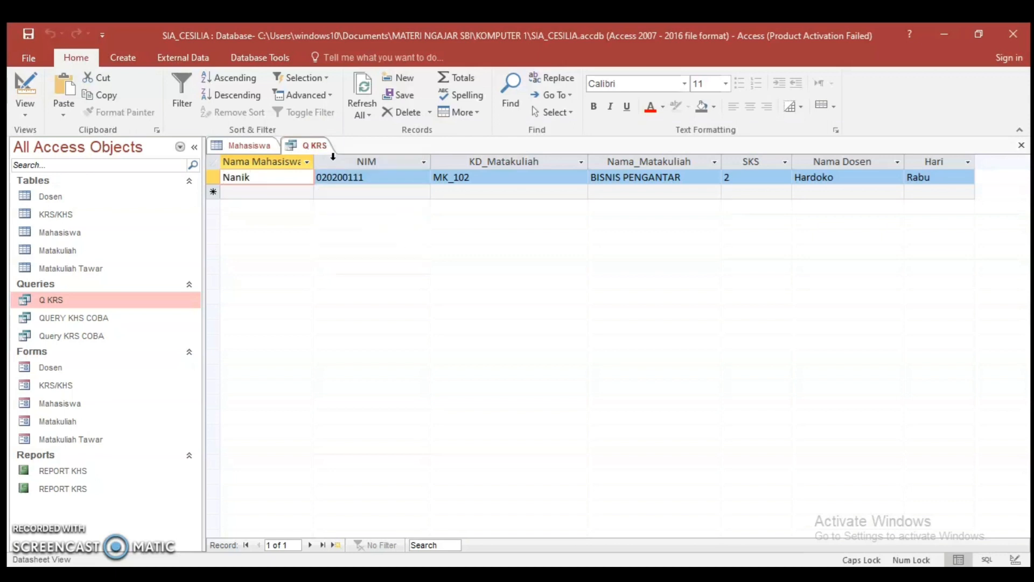
{"action": "right_click", "coordinate": [298, 146]}
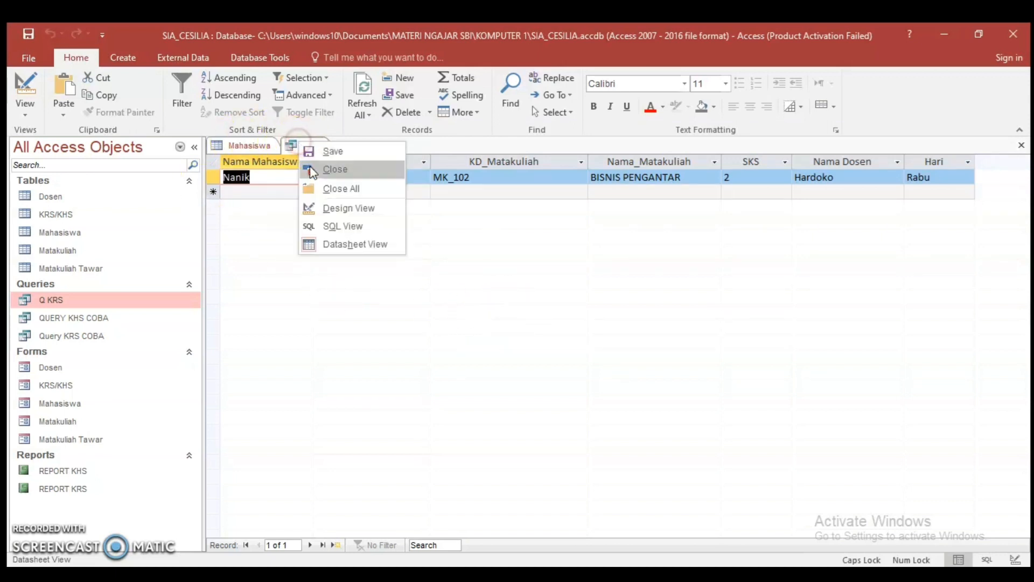
{"action": "left_click", "coordinate": [334, 170]}
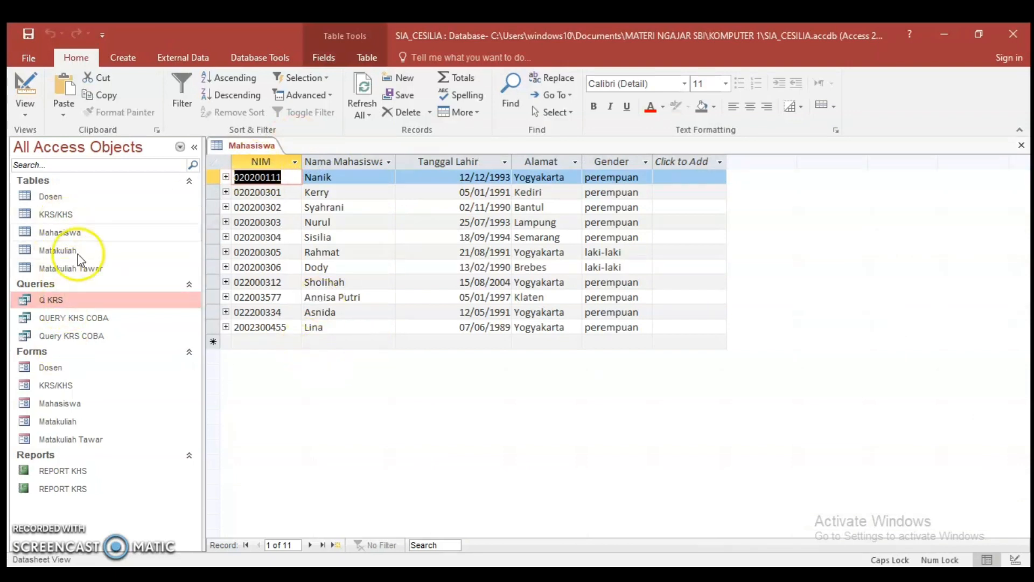
In the KRS/KHS table, change the second record to the first student's NIM and KD_TAWAR 101
{"action": "double_click", "coordinate": [62, 213]}
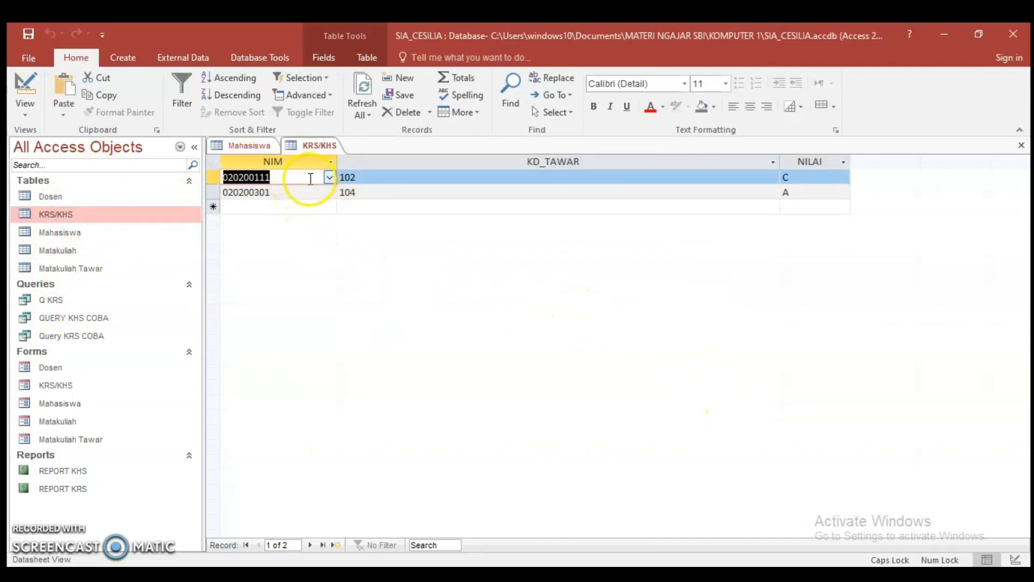
{"action": "left_click", "coordinate": [322, 192]}
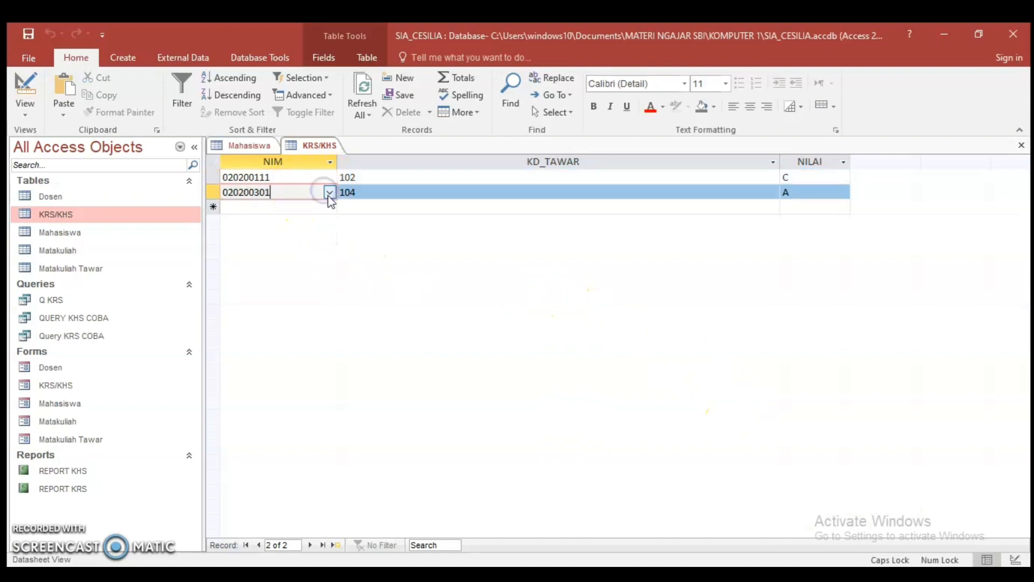
{"action": "left_click", "coordinate": [330, 192]}
{"action": "left_click", "coordinate": [307, 207]}
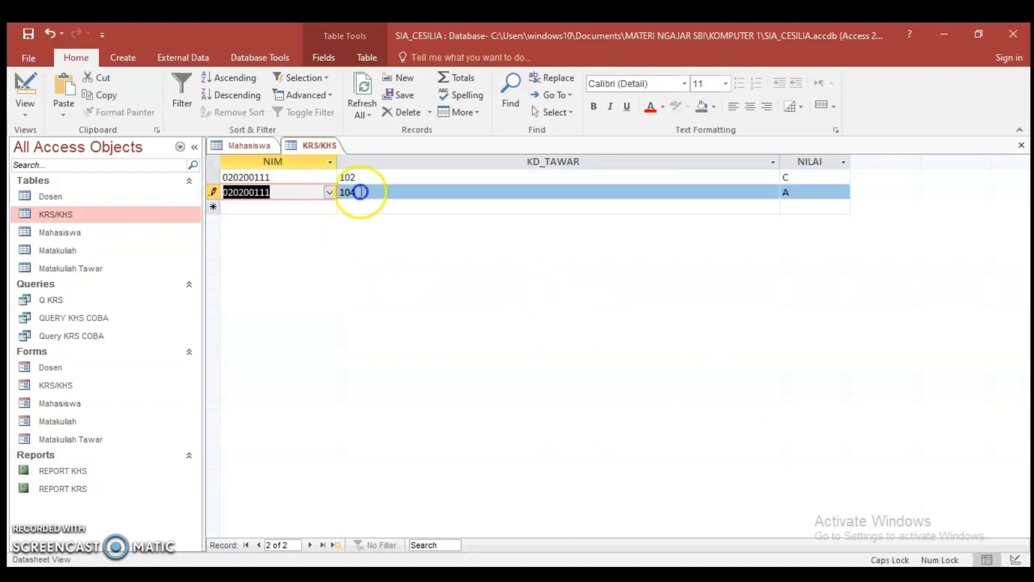
{"action": "left_click", "coordinate": [480, 189]}
{"action": "left_click", "coordinate": [772, 192]}
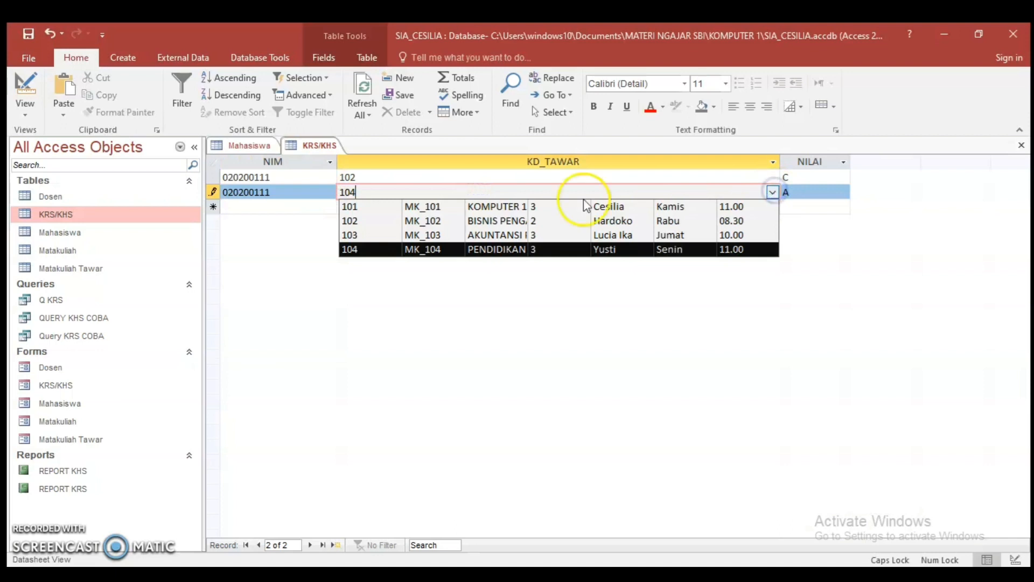
{"action": "left_click", "coordinate": [511, 209]}
{"action": "left_click", "coordinate": [803, 192]}
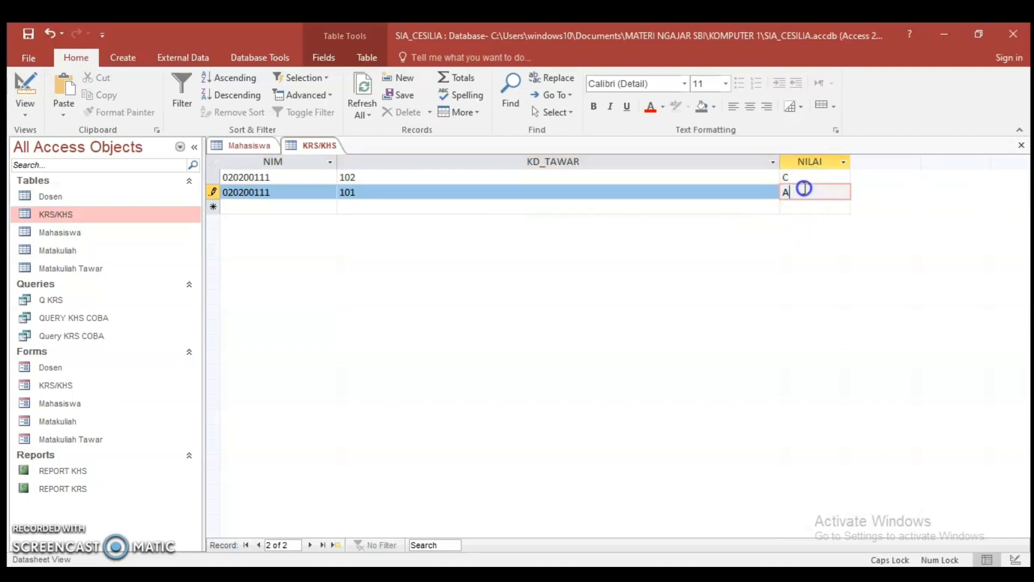
Add a third KRS/KHS record for the same student with KD_TAWAR 103 and NILAI B, and save the table
{"action": "left_click", "coordinate": [305, 212]}
{"action": "left_click", "coordinate": [329, 207]}
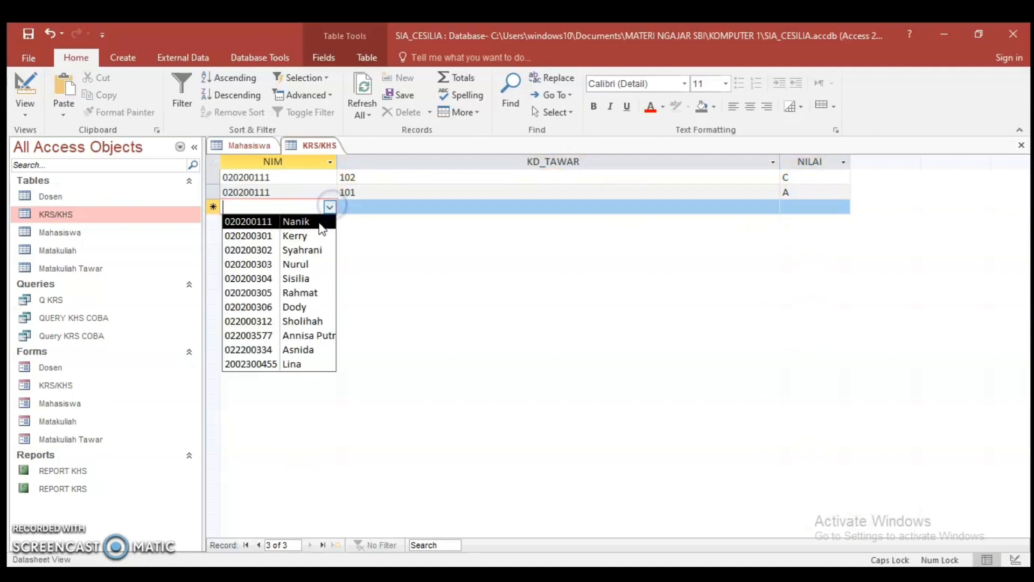
{"action": "left_click", "coordinate": [318, 221]}
{"action": "left_click", "coordinate": [397, 210]}
{"action": "left_click", "coordinate": [772, 207]}
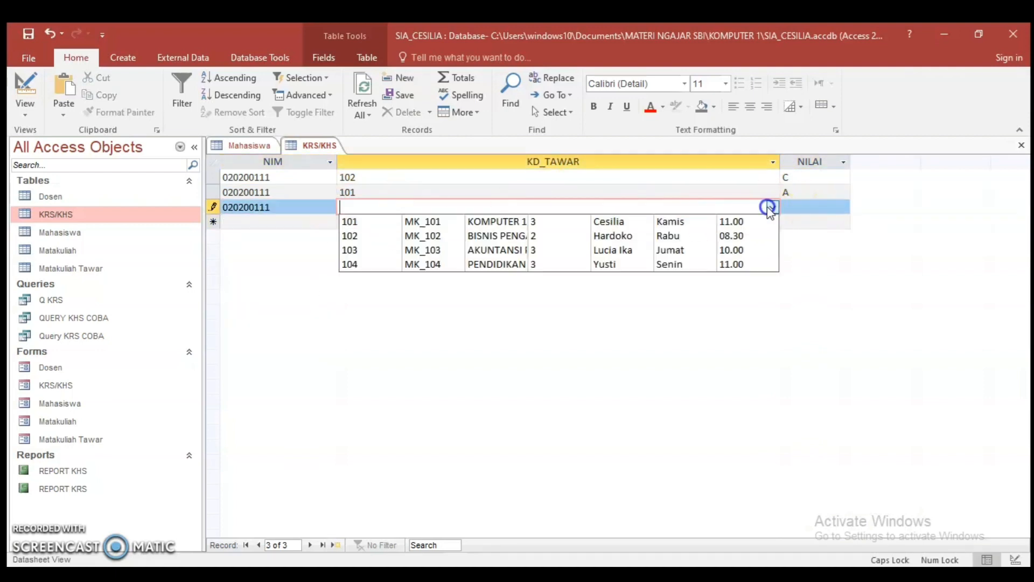
{"action": "left_click", "coordinate": [438, 249]}
{"action": "left_click", "coordinate": [796, 206]}
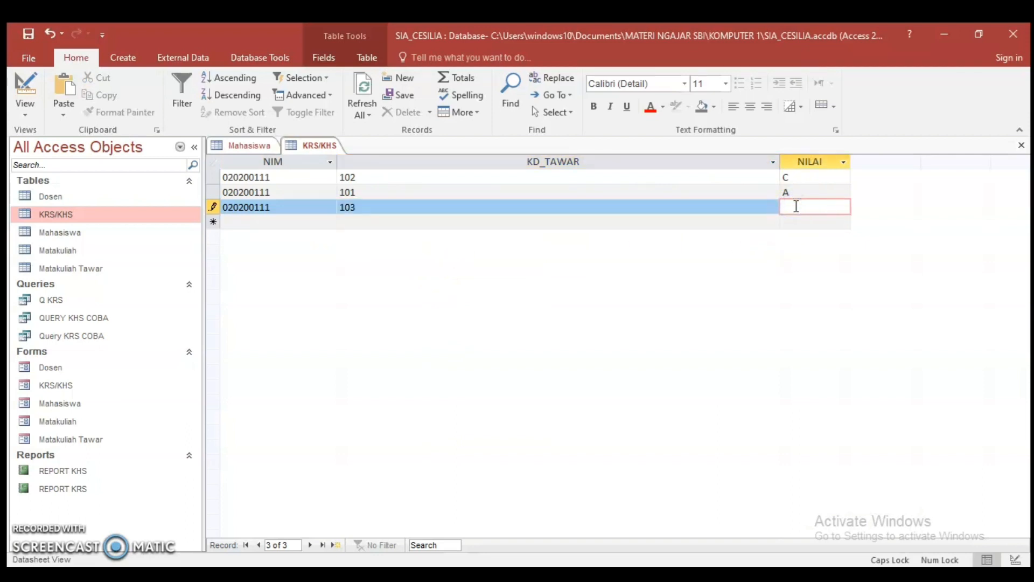
{"action": "right_click", "coordinate": [310, 145]}
{"action": "left_click", "coordinate": [325, 153]}
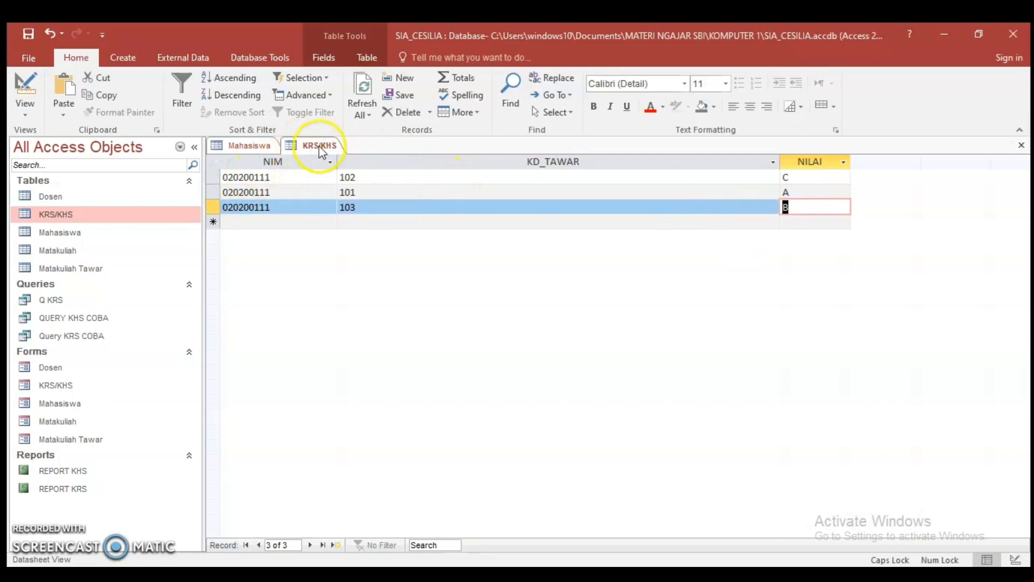
Close the KRS/KHS table and run Q KRS again with the NIM from its first record
{"action": "right_click", "coordinate": [320, 148]}
{"action": "left_click", "coordinate": [277, 178]}
{"action": "double_click", "coordinate": [269, 177]}
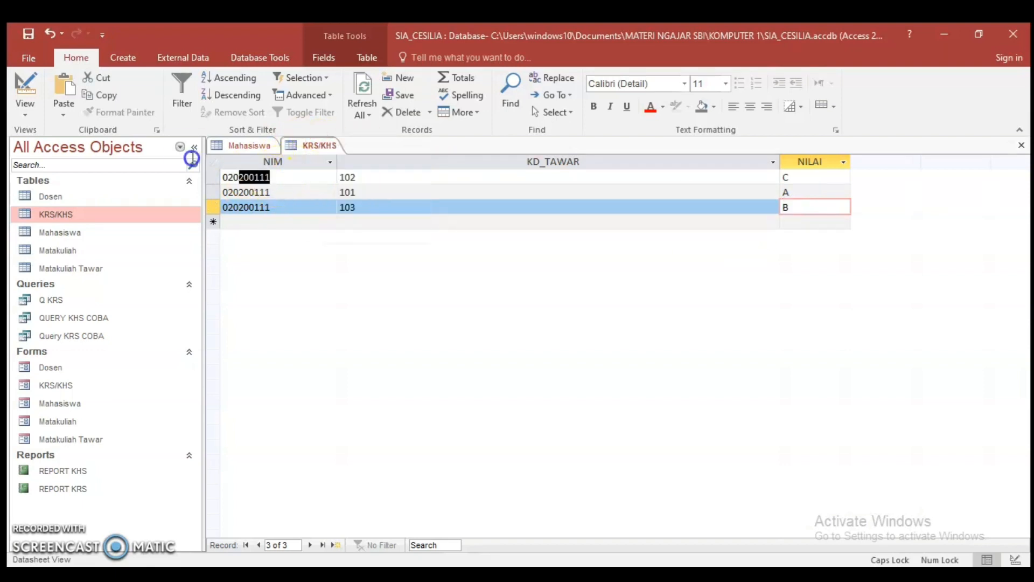
{"action": "right_click", "coordinate": [312, 153]}
{"action": "left_click", "coordinate": [331, 174]}
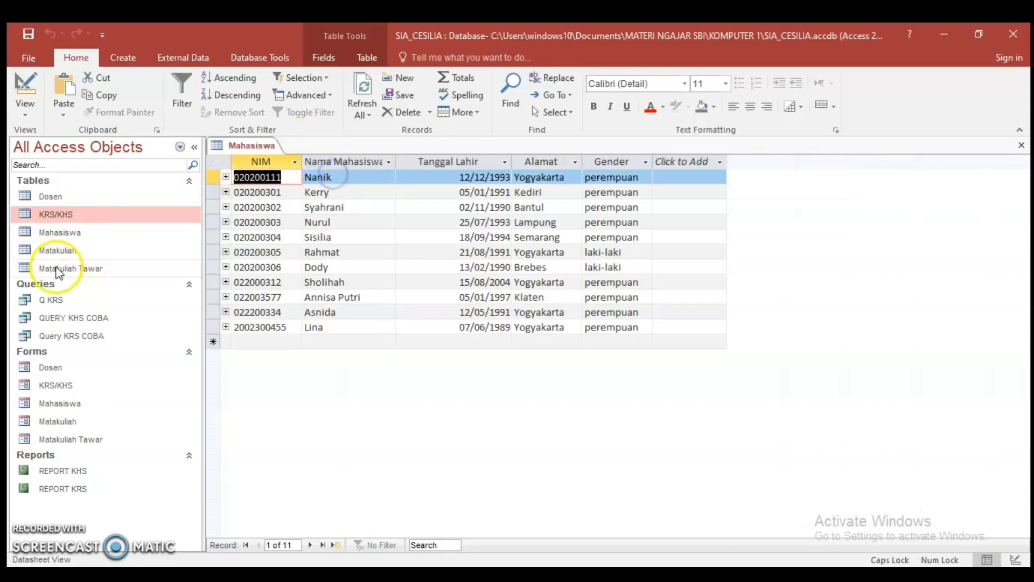
{"action": "double_click", "coordinate": [54, 299]}
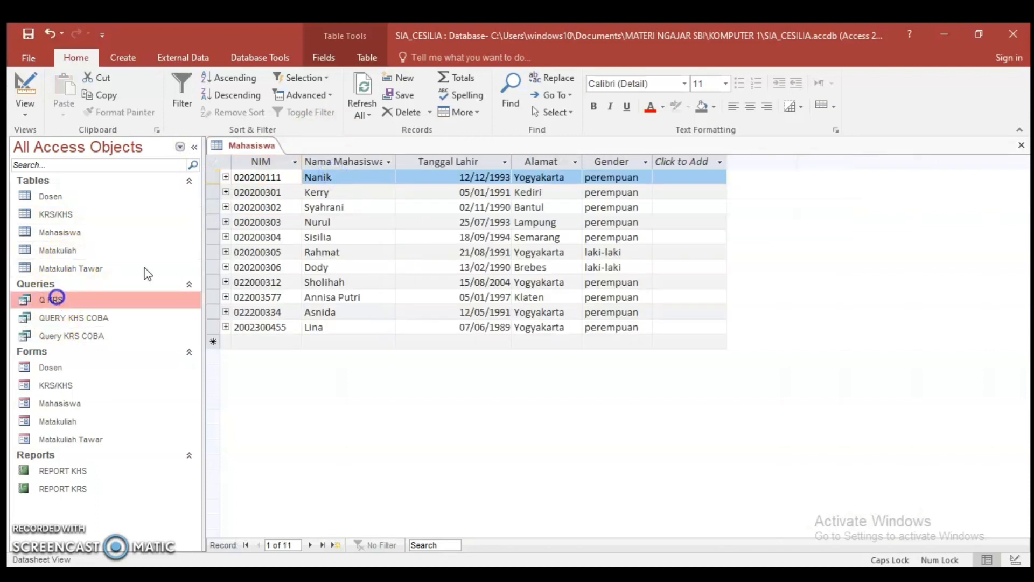
{"action": "left_click", "coordinate": [501, 248]}
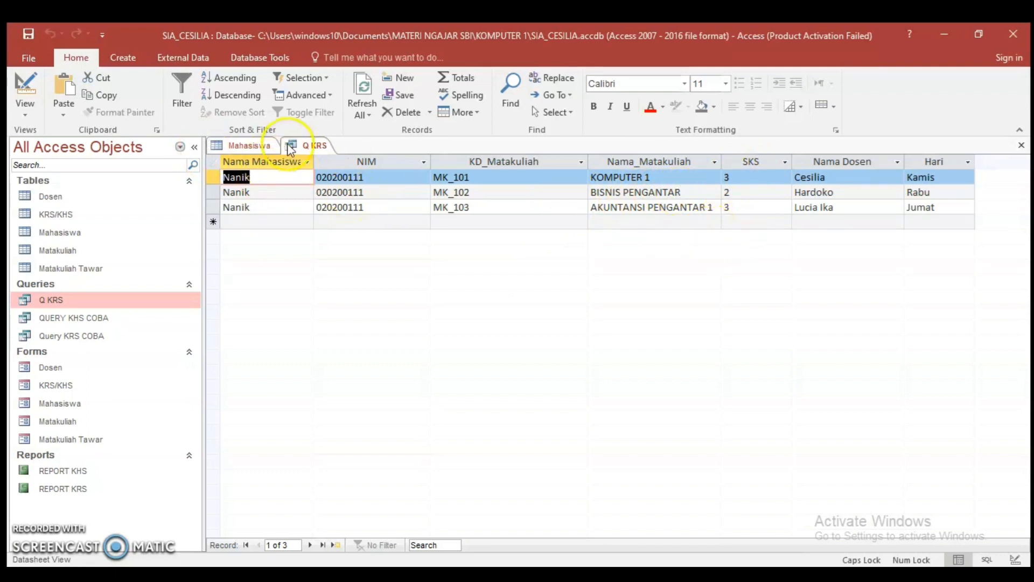
Close the Q KRS results and the Mahasiswa table together
{"action": "right_click", "coordinate": [313, 148]}
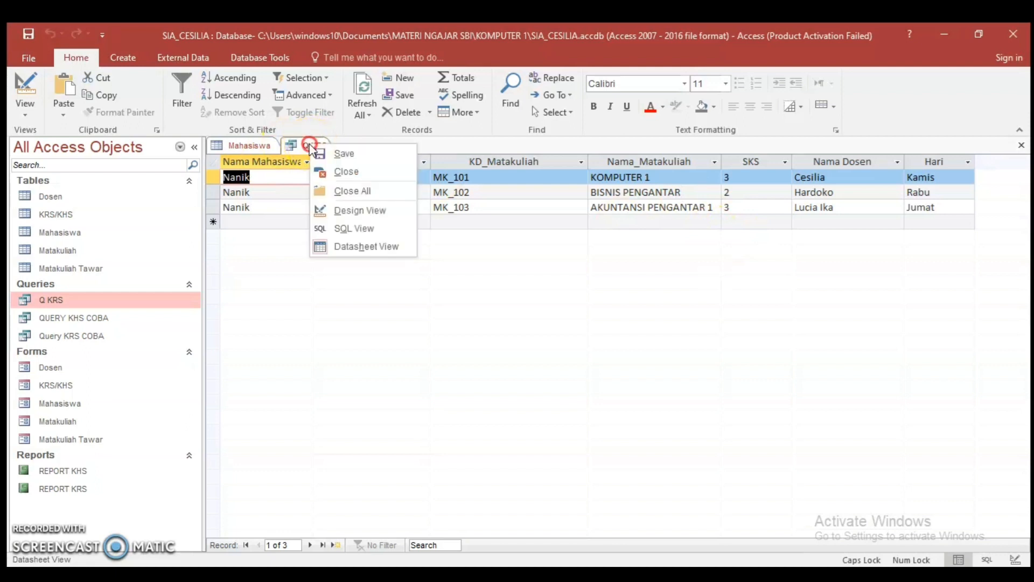
{"action": "left_click", "coordinate": [305, 149]}
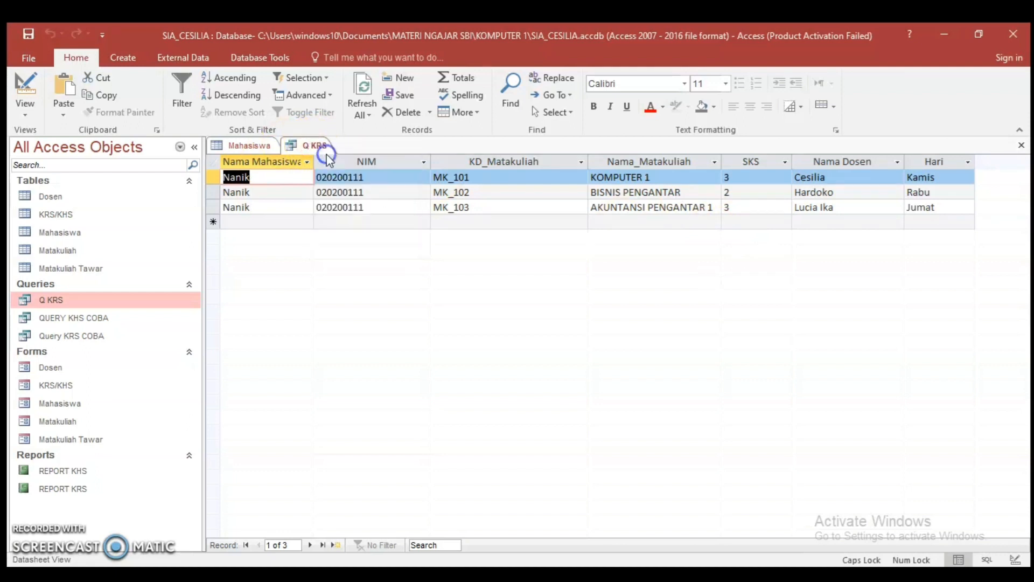
{"action": "right_click", "coordinate": [257, 147]}
{"action": "left_click", "coordinate": [280, 189]}
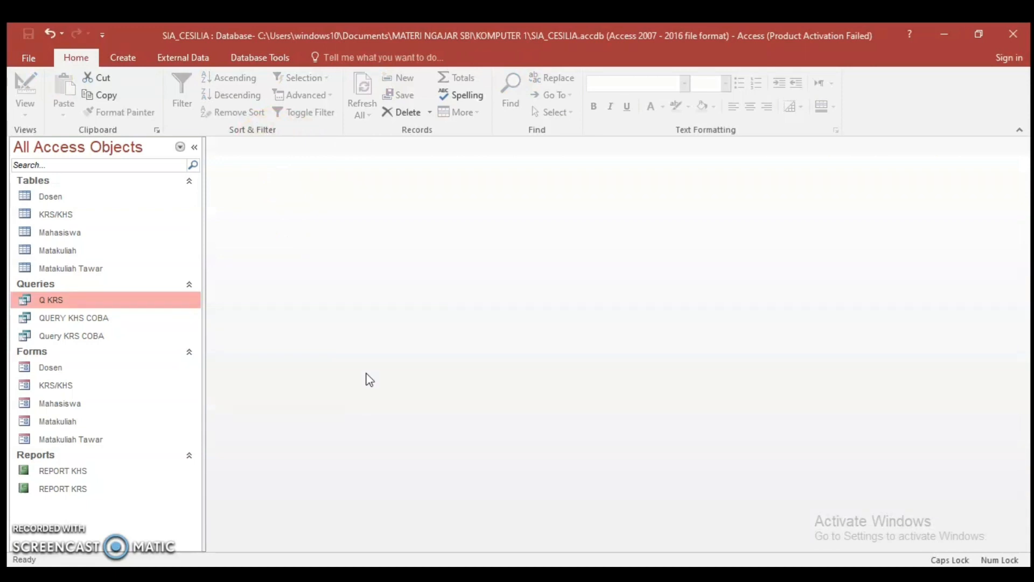
Create a new query in design view containing the Matakuliah Tawar, KRS/KHS, Mahasiswa and Matakuliah tables
{"action": "left_click", "coordinate": [119, 63]}
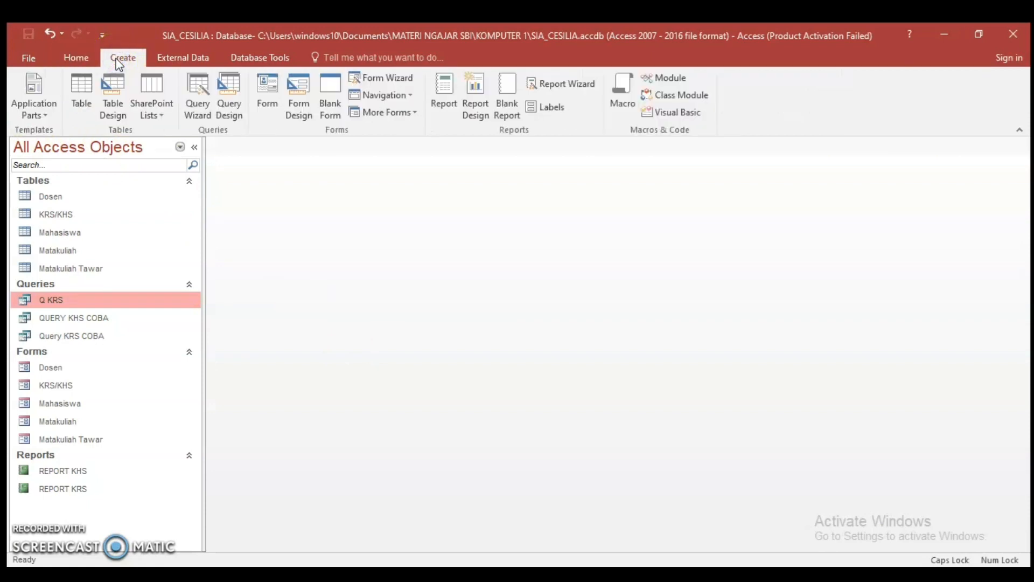
{"action": "left_click", "coordinate": [229, 95]}
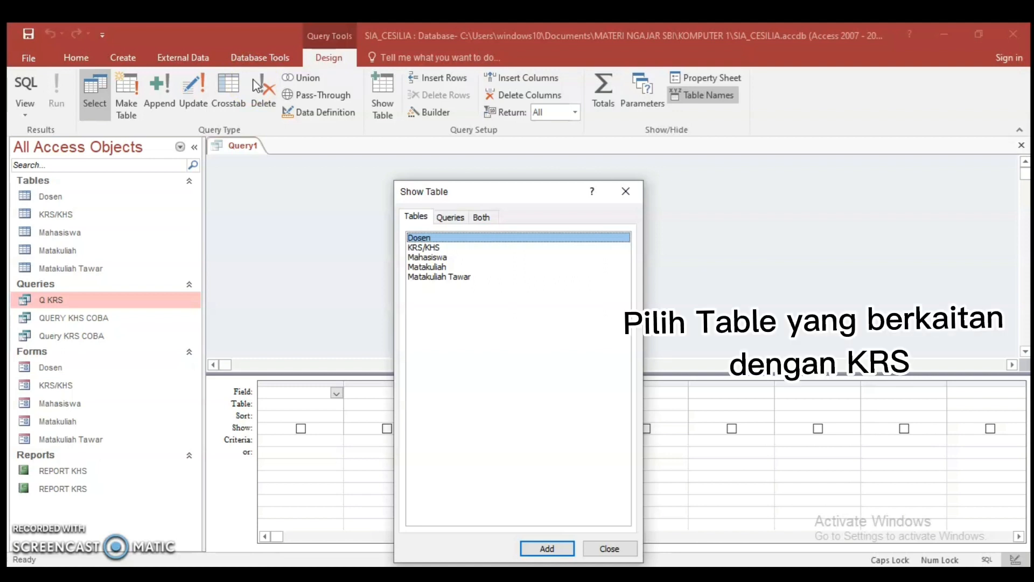
{"action": "double_click", "coordinate": [465, 277]}
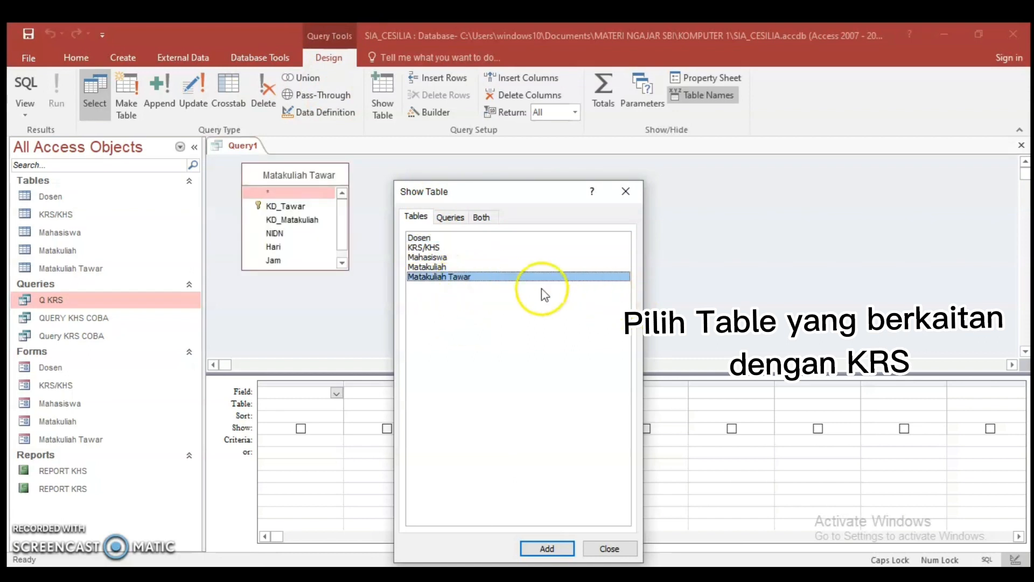
{"action": "double_click", "coordinate": [429, 248]}
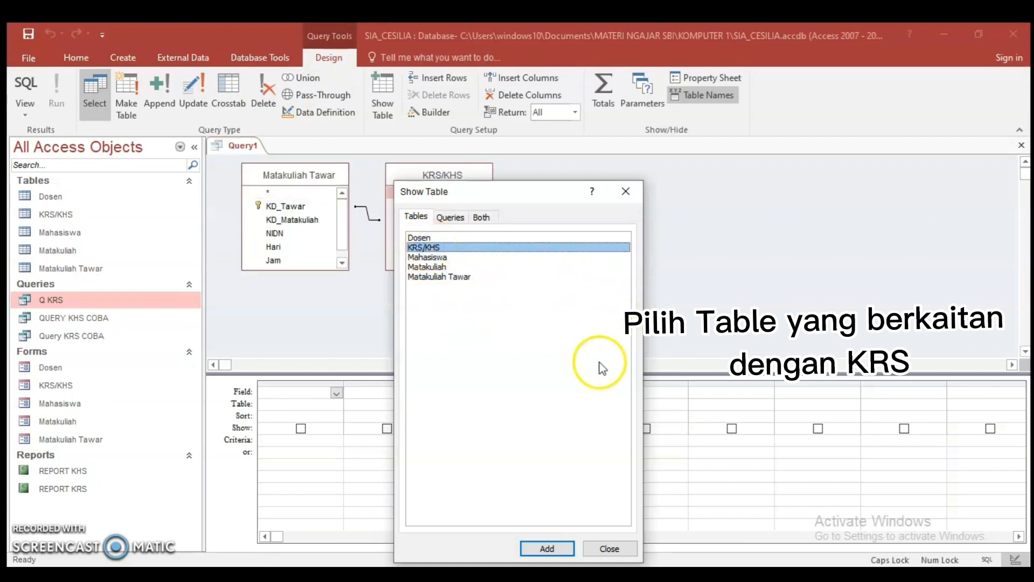
{"action": "double_click", "coordinate": [425, 257]}
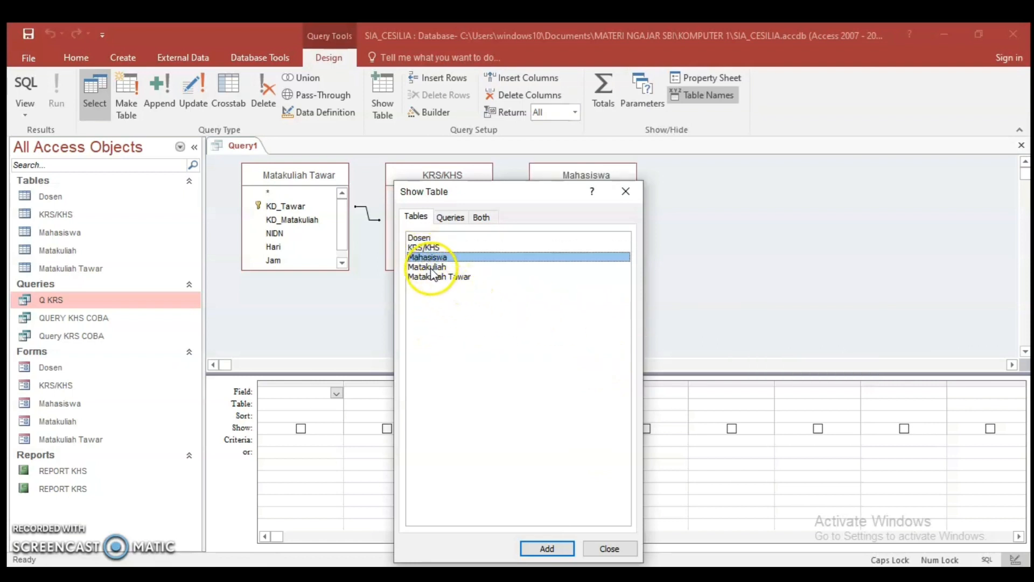
{"action": "double_click", "coordinate": [428, 266]}
{"action": "left_click", "coordinate": [625, 191]}
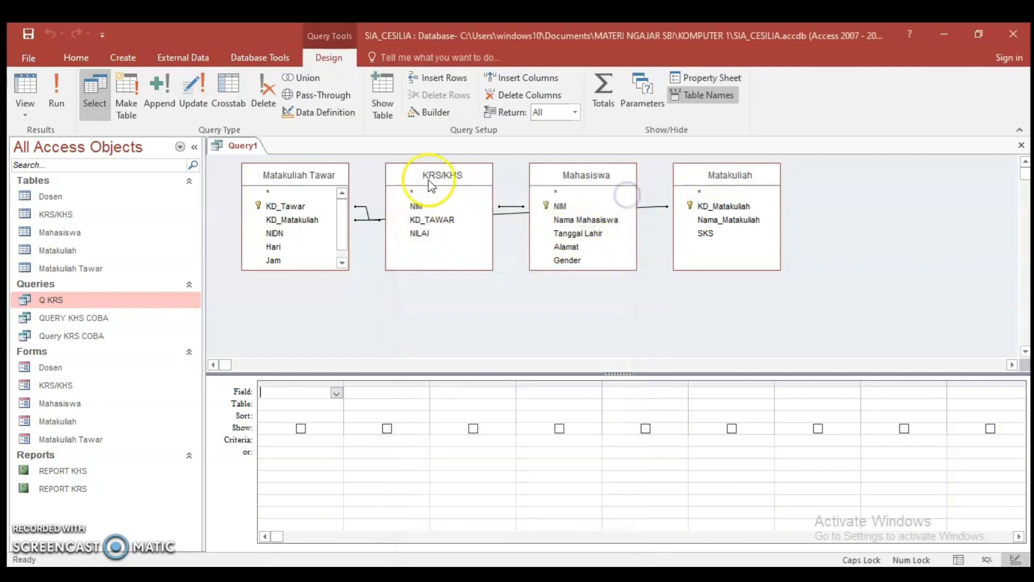
Rearrange the query's table boxes, moving KRS/KHS and Mahasiswa slightly lower and Matakuliah slightly higher and further right
{"action": "left_click_drag", "start_coordinate": [431, 186], "coordinate": [439, 196]}
{"action": "left_click_drag", "start_coordinate": [598, 175], "coordinate": [606, 188]}
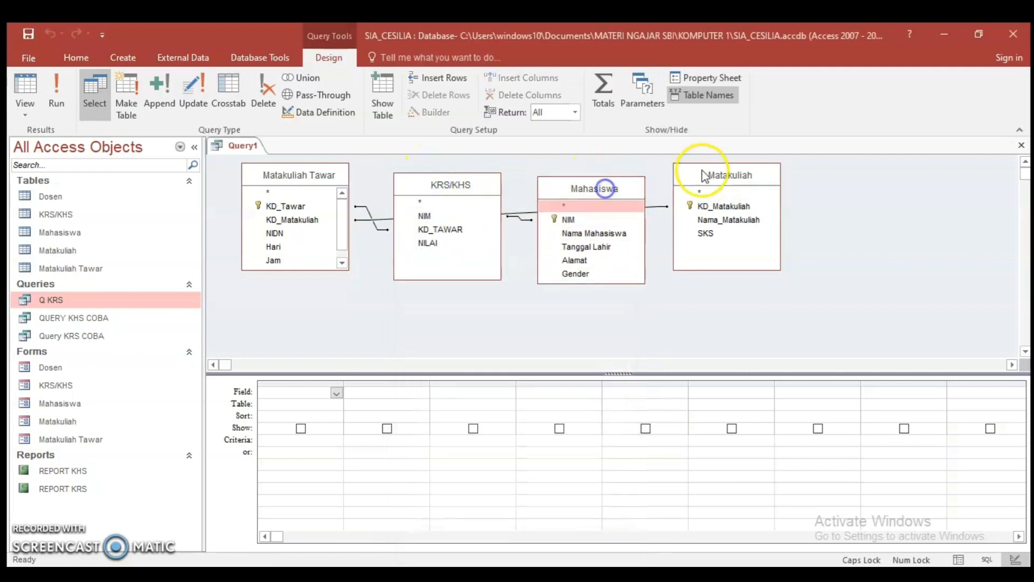
{"action": "left_click_drag", "start_coordinate": [718, 173], "coordinate": [735, 165]}
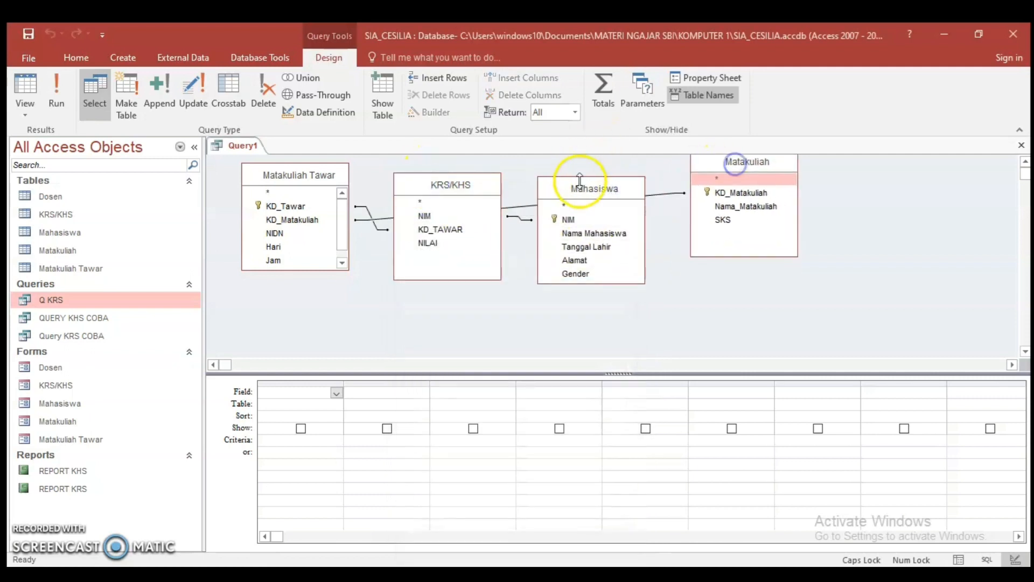
Shift the Mahasiswa table box slightly up, and add Nama Mahasiswa and the KRS/KHS table's NIM as the first two query fields
{"action": "left_click_drag", "start_coordinate": [579, 181], "coordinate": [583, 169]}
{"action": "left_click", "coordinate": [582, 200]}
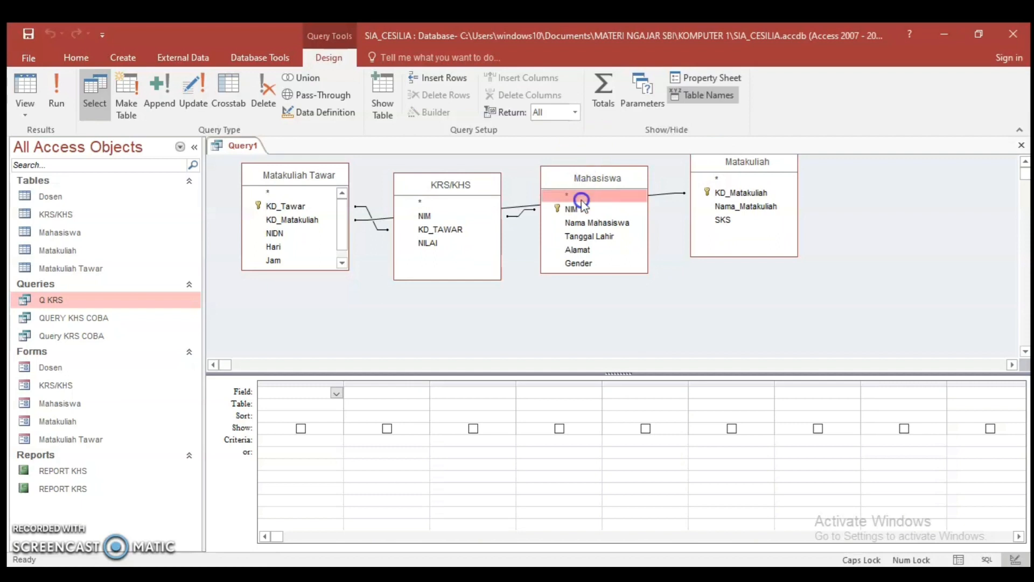
{"action": "left_click", "coordinate": [303, 389]}
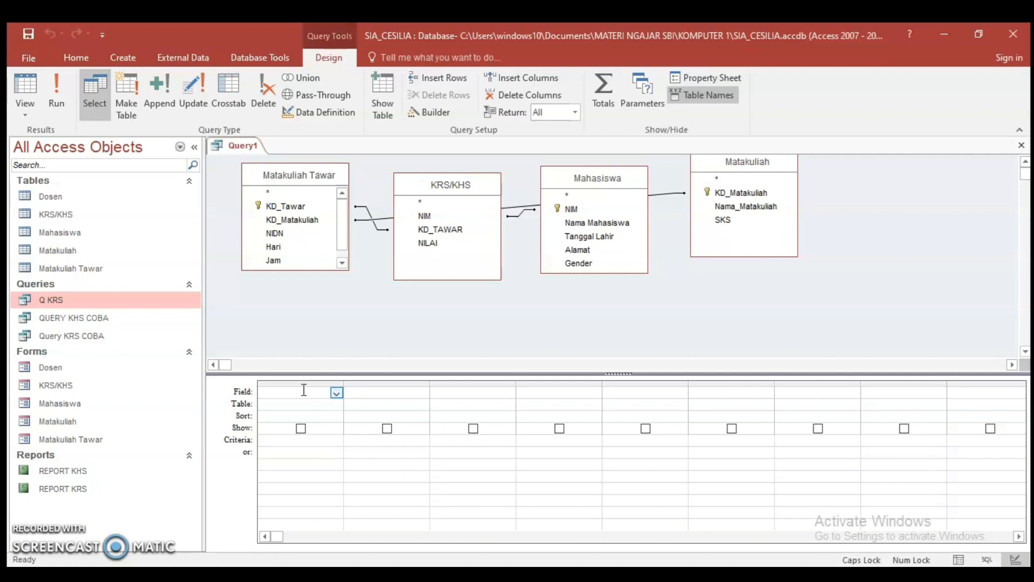
{"action": "double_click", "coordinate": [609, 223]}
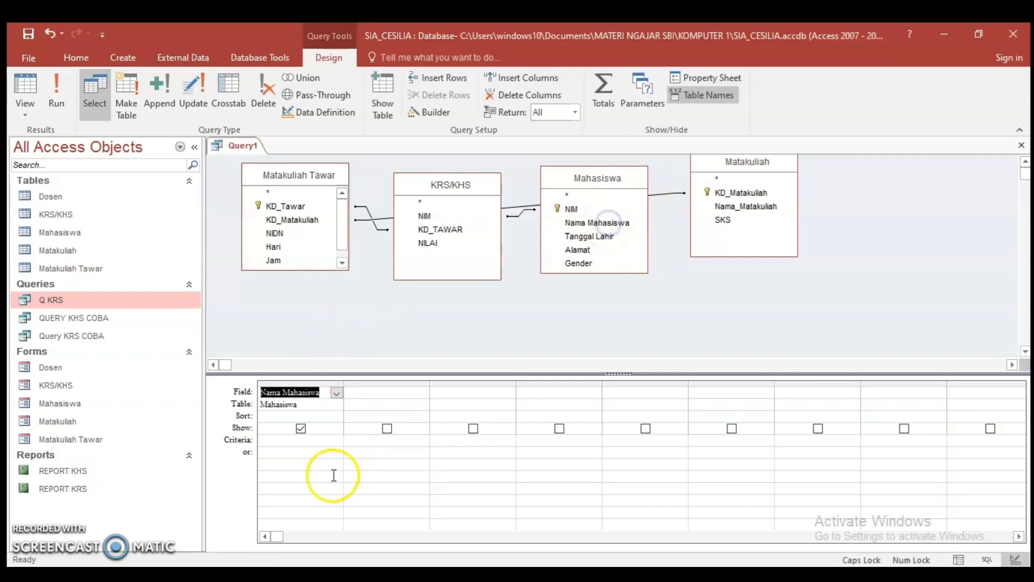
{"action": "left_click", "coordinate": [368, 394]}
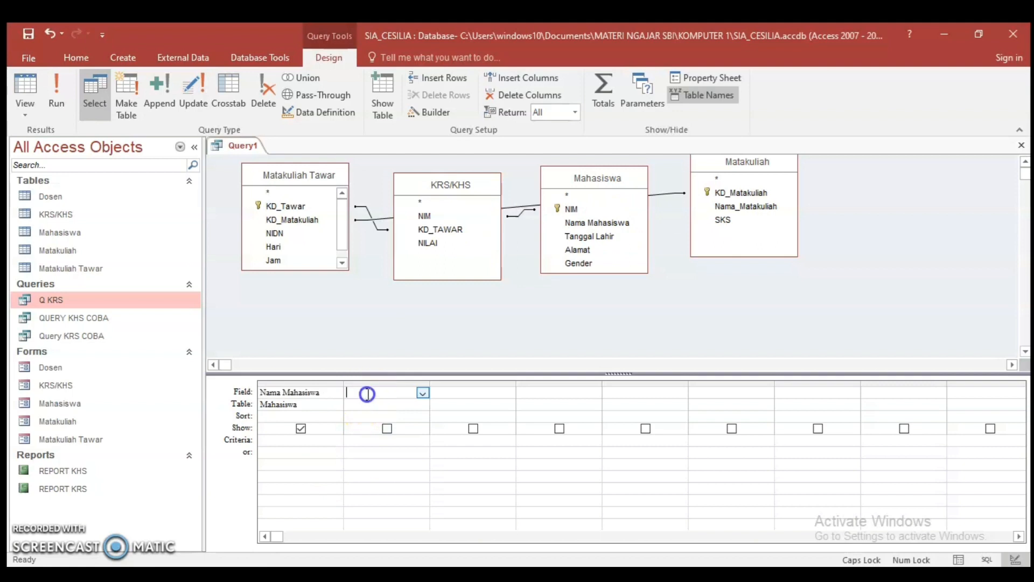
{"action": "left_click", "coordinate": [423, 216]}
{"action": "double_click", "coordinate": [423, 216]}
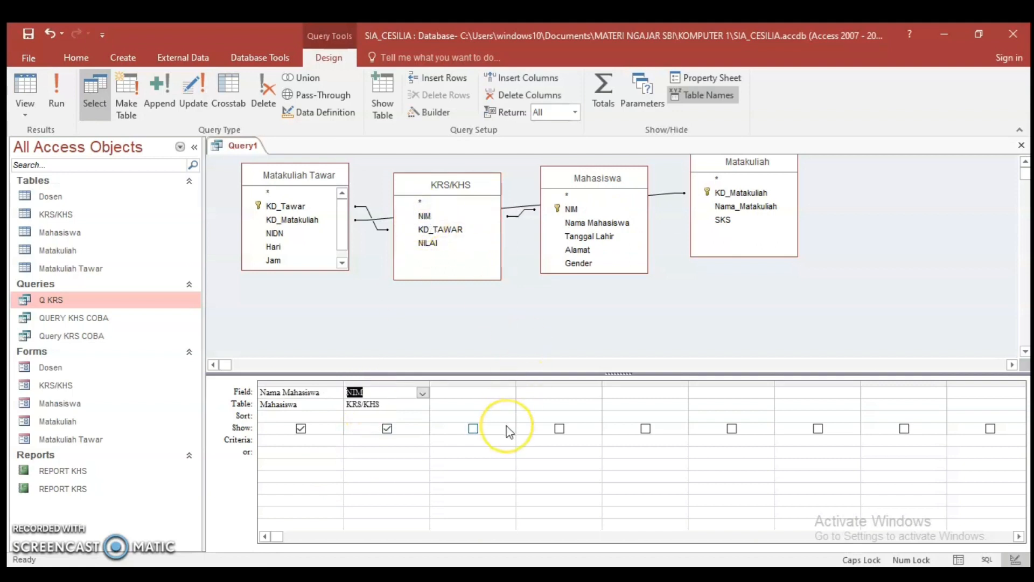
Add KD_Matakuliah from Matakuliah Tawar, Nama_Matakuliah and SKS from Matakuliah, and NILAI from KRS/KHS as the following query fields
{"action": "left_click", "coordinate": [474, 392]}
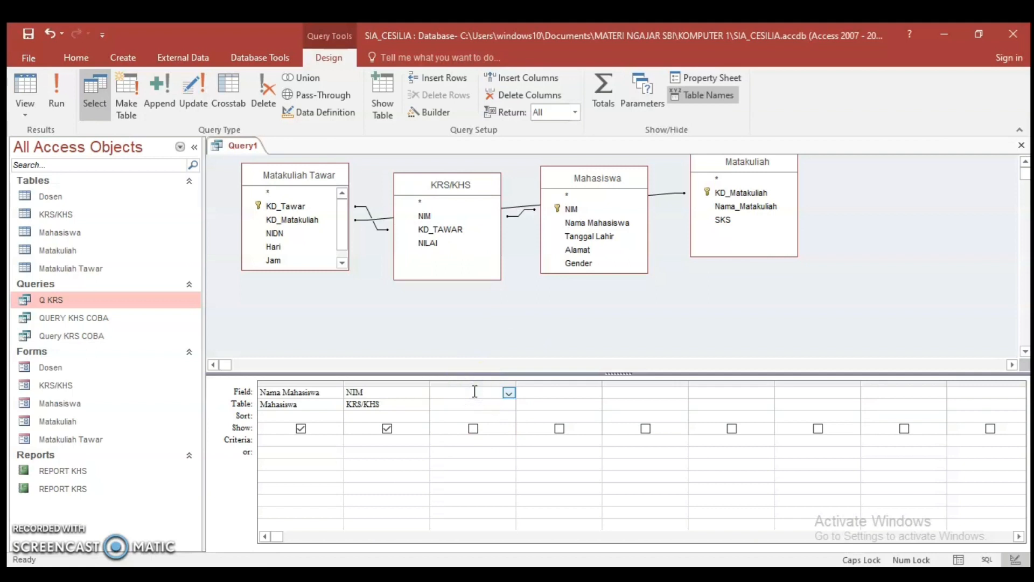
{"action": "double_click", "coordinate": [276, 221]}
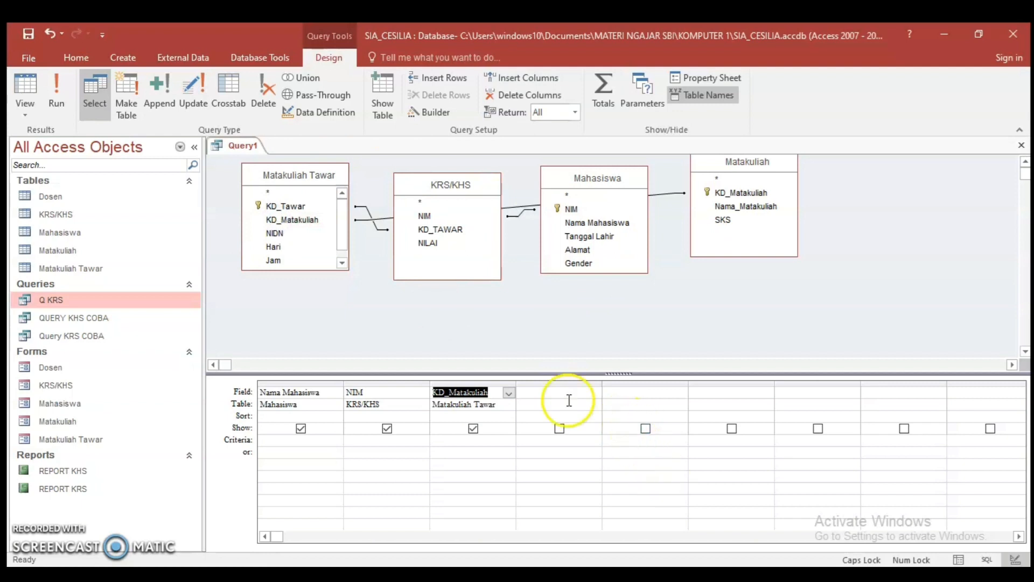
{"action": "left_click", "coordinate": [535, 392]}
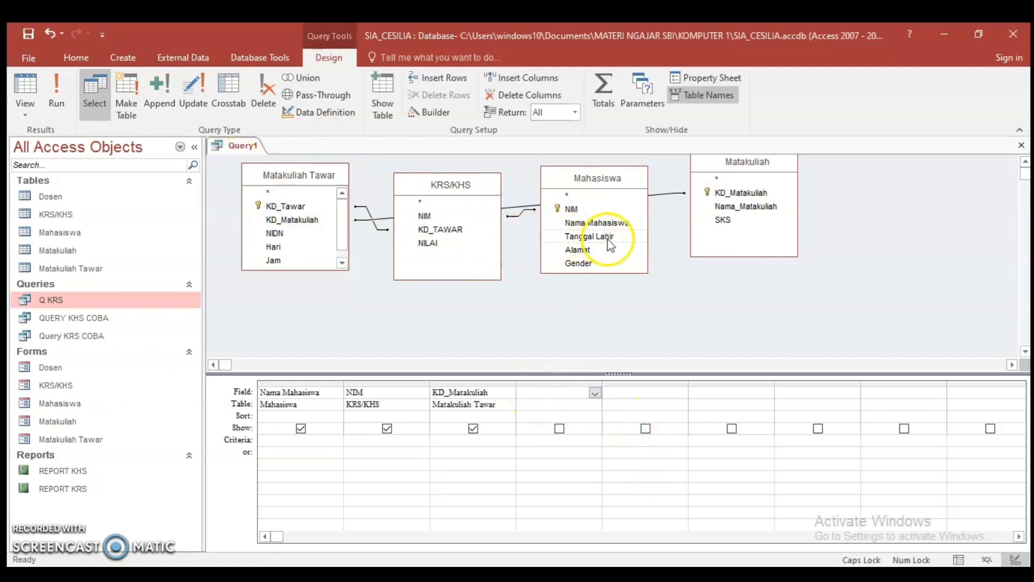
{"action": "double_click", "coordinate": [752, 209]}
{"action": "left_click", "coordinate": [642, 392]}
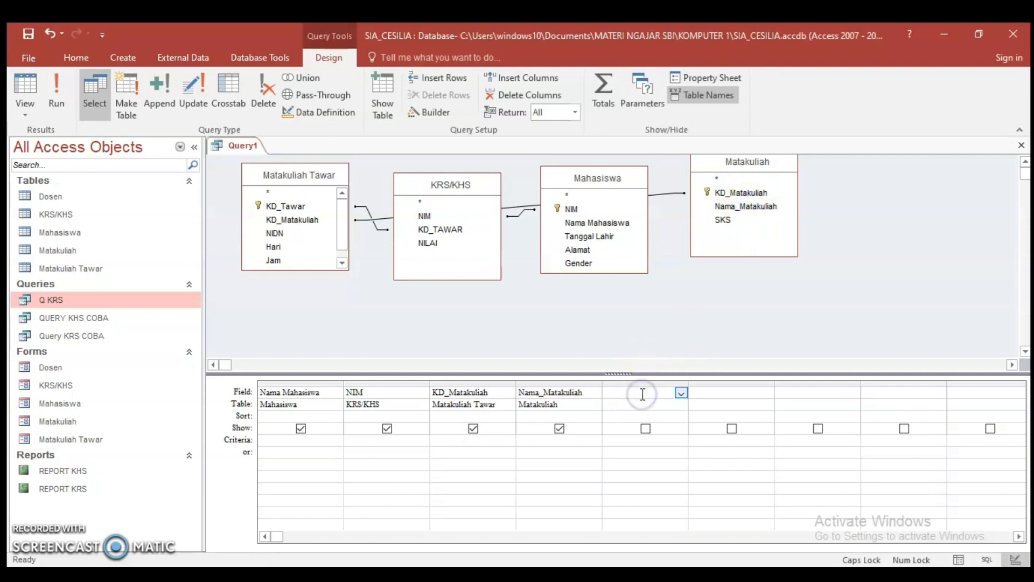
{"action": "double_click", "coordinate": [722, 221]}
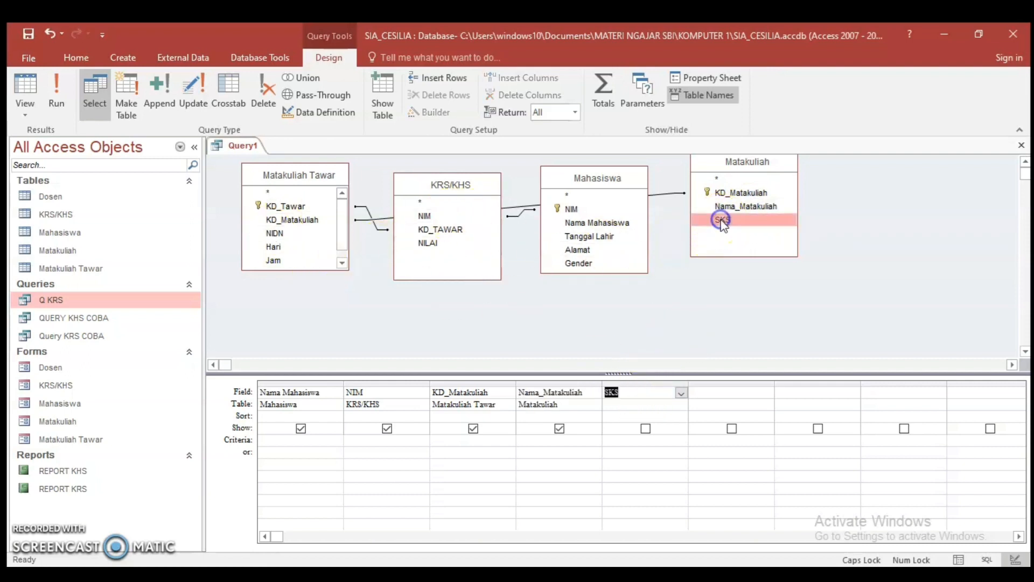
{"action": "left_click", "coordinate": [716, 393]}
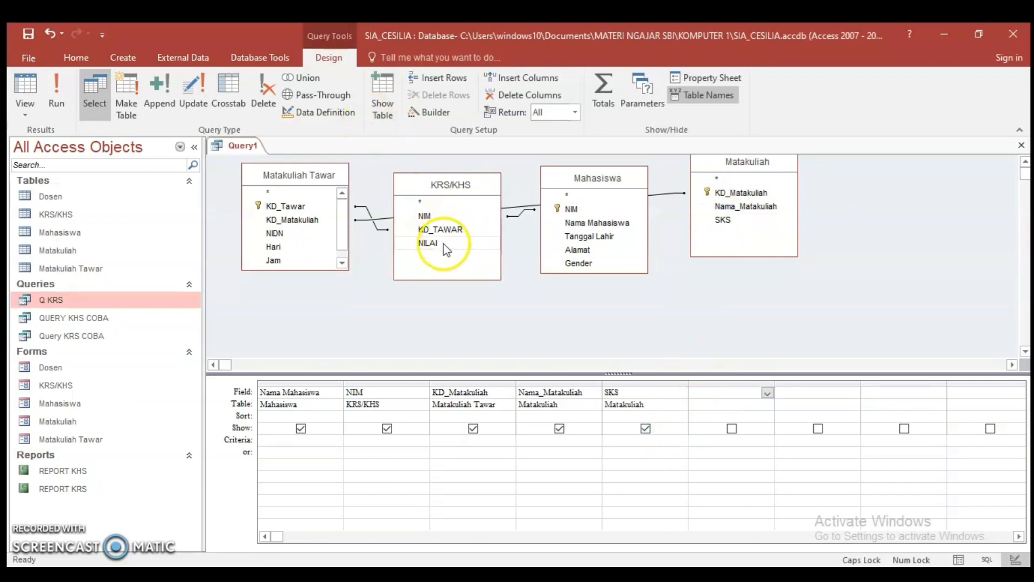
{"action": "double_click", "coordinate": [428, 243]}
Enter Nilai Angka as the field after NILAI and open it in the Expression Builder
{"action": "left_click", "coordinate": [802, 393]}
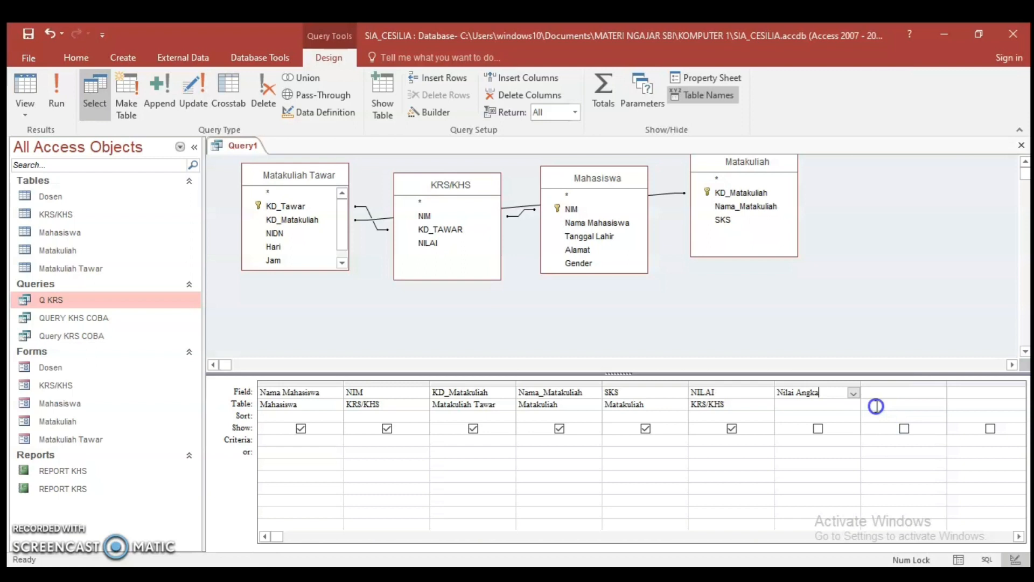
{"action": "right_click", "coordinate": [853, 396]}
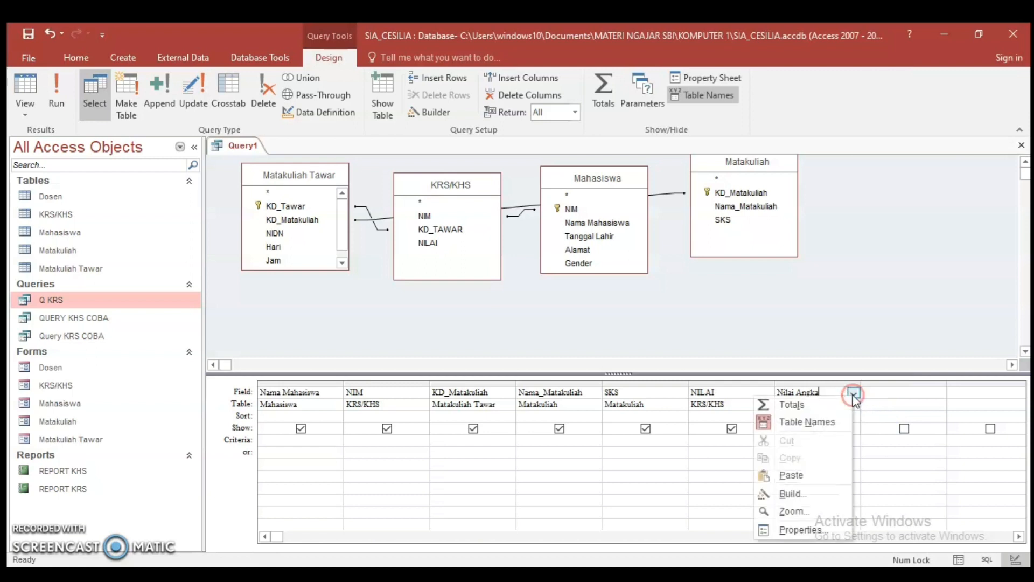
{"action": "left_click", "coordinate": [792, 494]}
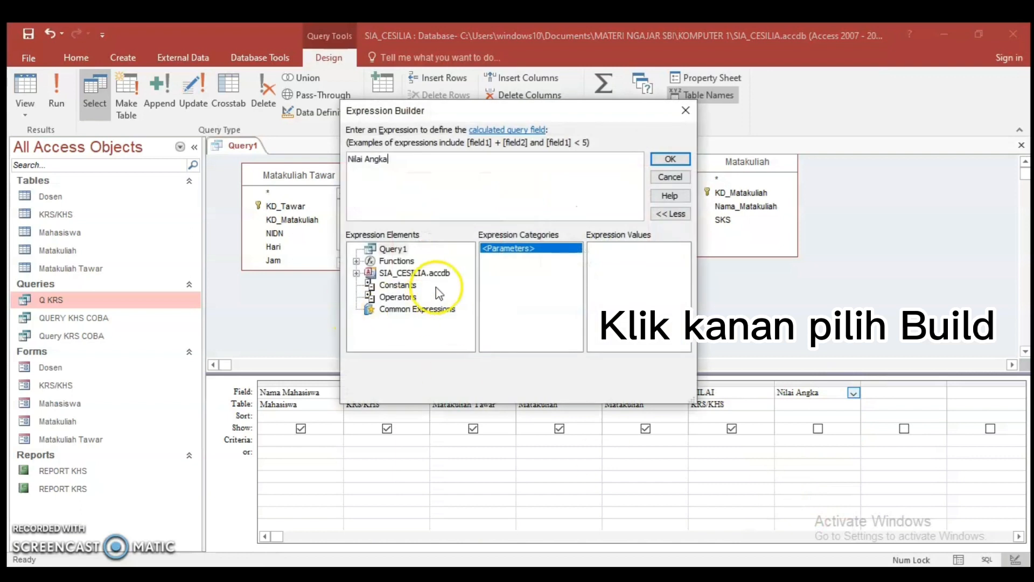
Insert the built-in IIf function after Nilai Angka and replace the «Expr» placeholder before it with a colon
{"action": "double_click", "coordinate": [398, 261]}
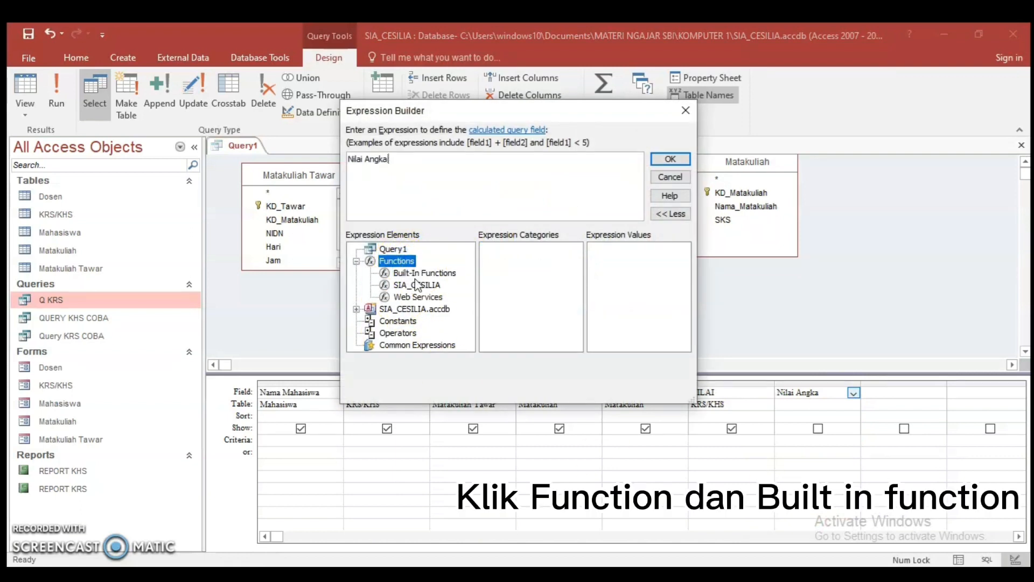
{"action": "left_click", "coordinate": [418, 274]}
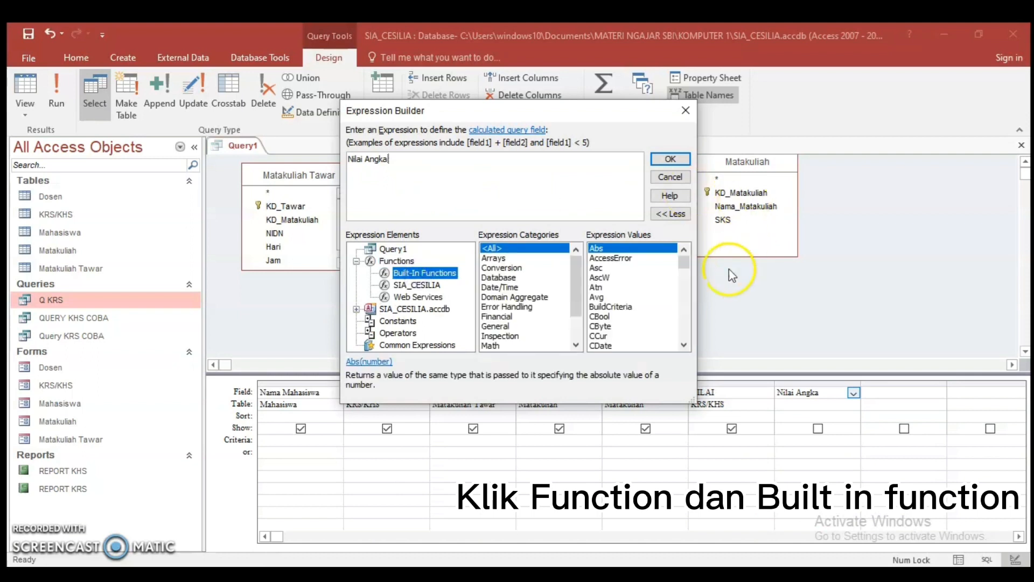
{"action": "left_click_drag", "start_coordinate": [685, 264], "coordinate": [686, 292]}
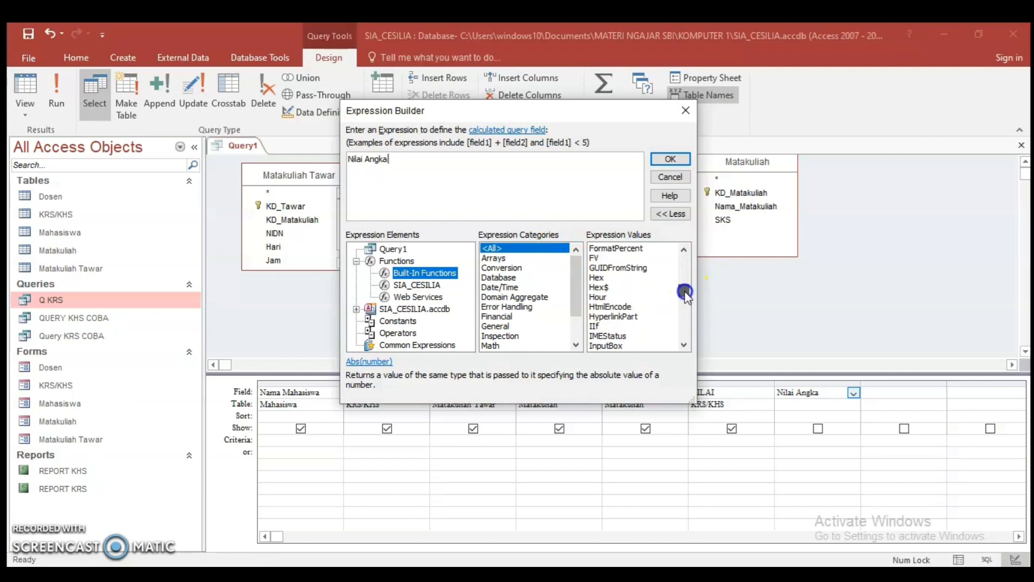
{"action": "double_click", "coordinate": [594, 326]}
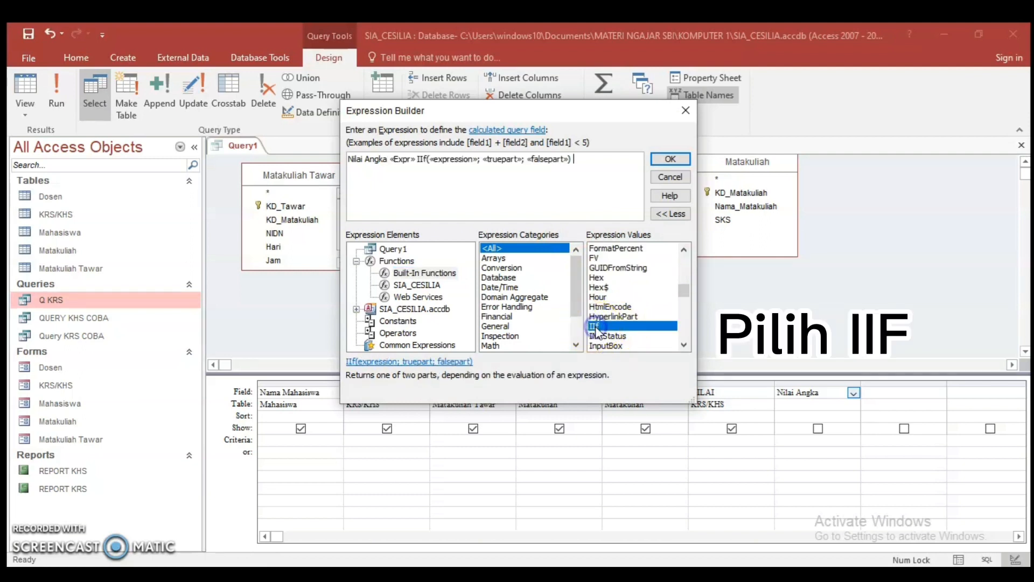
{"action": "left_click", "coordinate": [402, 160]}
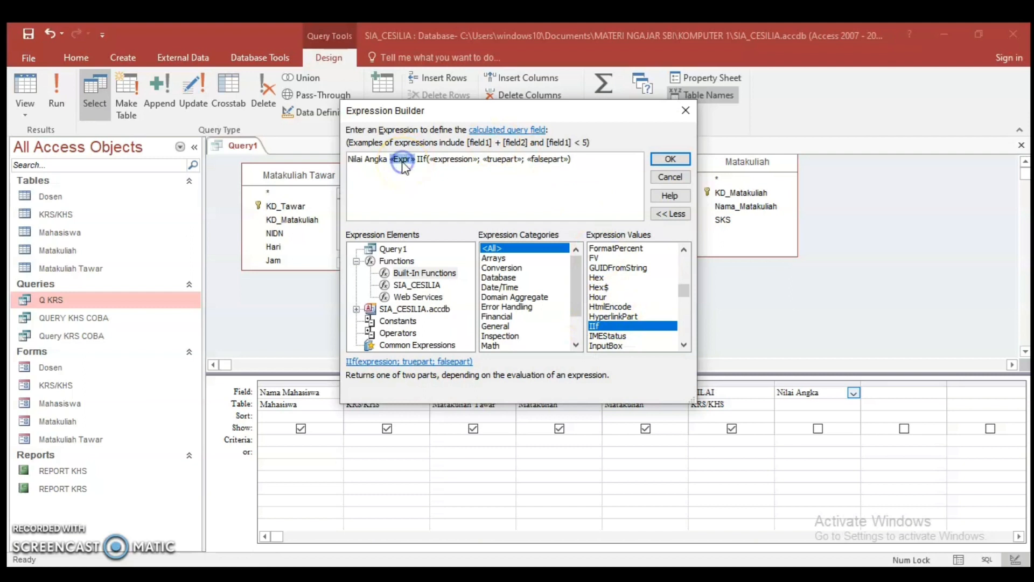
{"action": "left_click", "coordinate": [454, 160]}
{"action": "left_click", "coordinate": [404, 160]}
{"action": "left_click", "coordinate": [398, 163]}
{"action": "left_click", "coordinate": [436, 164]}
{"action": "left_click", "coordinate": [404, 160]}
{"action": "key", "text": "Delete"}
{"action": "type", "text": ":"}
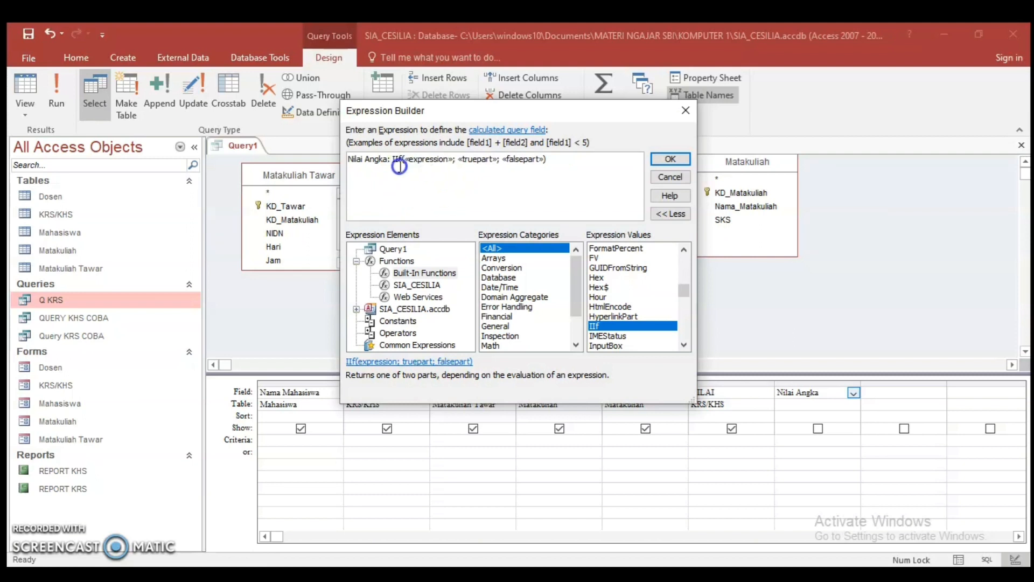
Replace the IIf's «expression» placeholder with the KRS/KHS table's NILAI field and remove the extra «Expr» placeholder and space
{"action": "left_click", "coordinate": [430, 160]}
{"action": "double_click", "coordinate": [413, 309]}
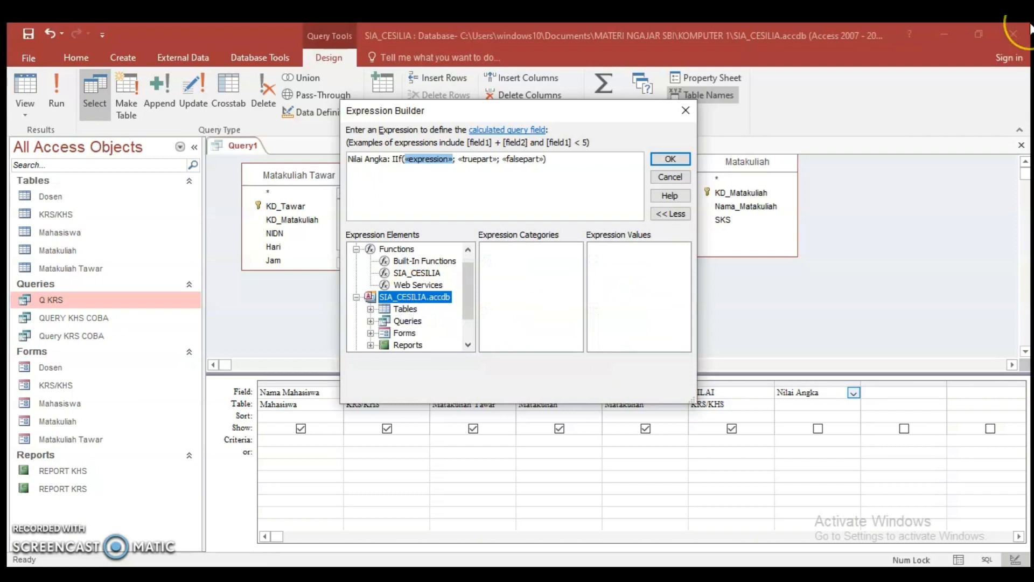
{"action": "double_click", "coordinate": [405, 308]}
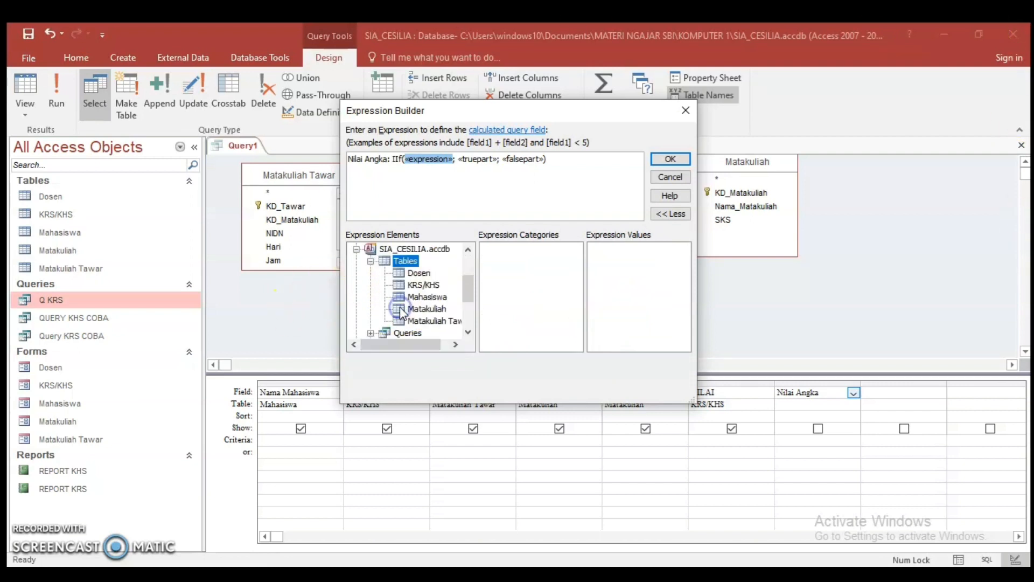
{"action": "left_click", "coordinate": [425, 285]}
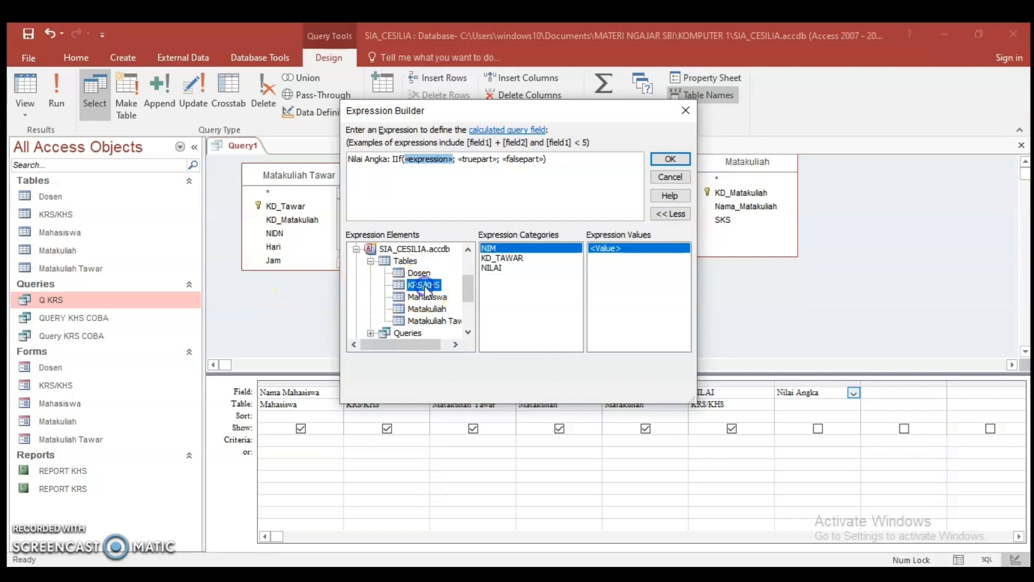
{"action": "double_click", "coordinate": [493, 269]}
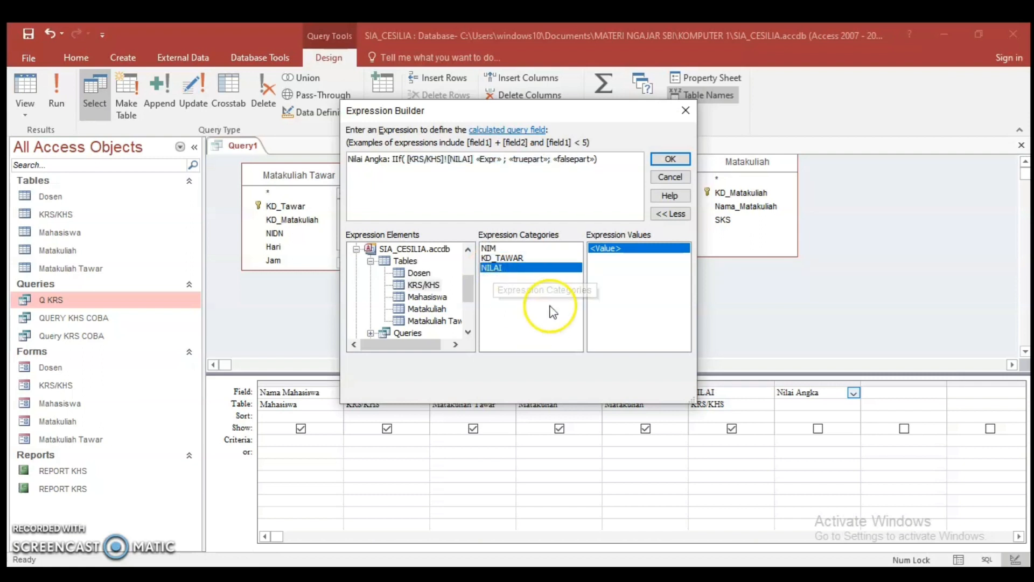
{"action": "left_click", "coordinate": [488, 158]}
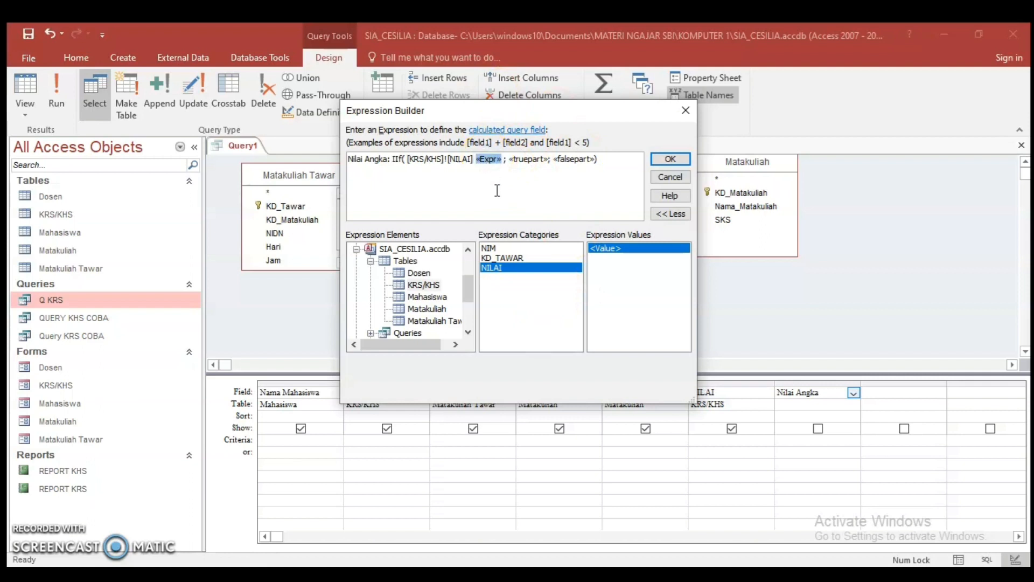
{"action": "key", "text": "BackSpace"}
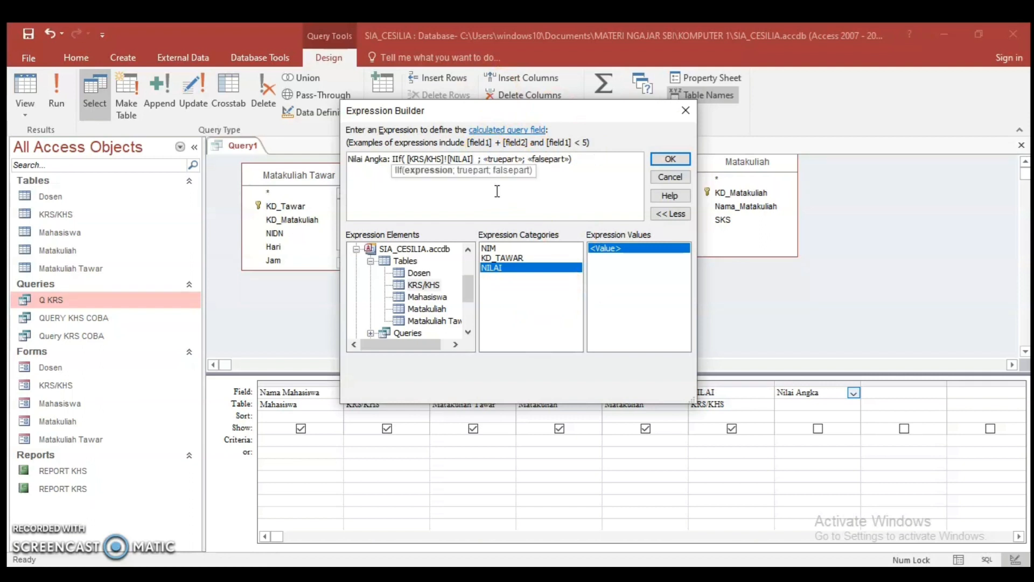
{"action": "key", "text": "BackSpace"}
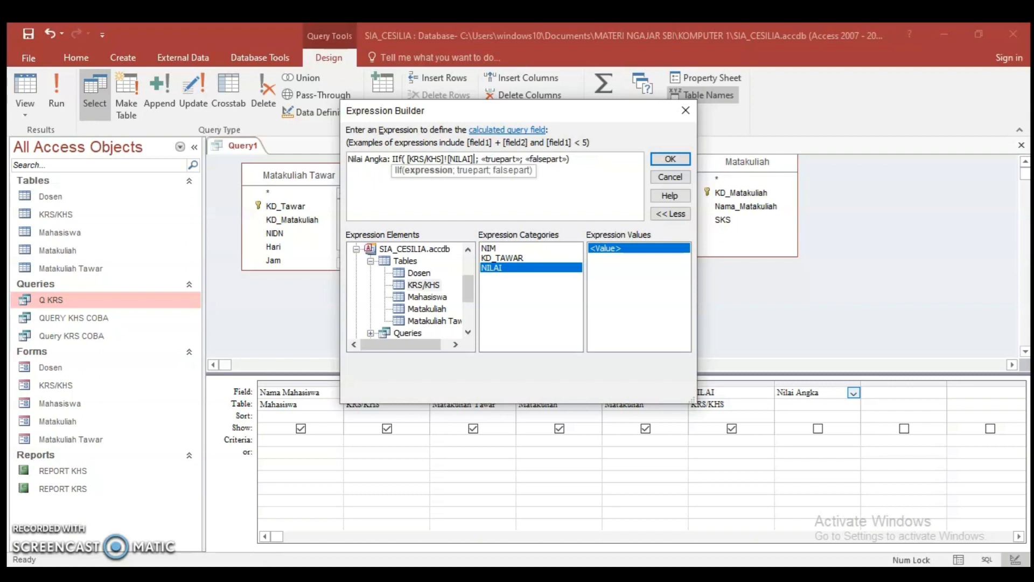
Complete the IIf condition with ="A" after the NILAI field and set its true part to 10
{"action": "type", "text": "=\""}
{"action": "key", "text": "Caps_Lock"}
{"action": "type", "text": "A"}
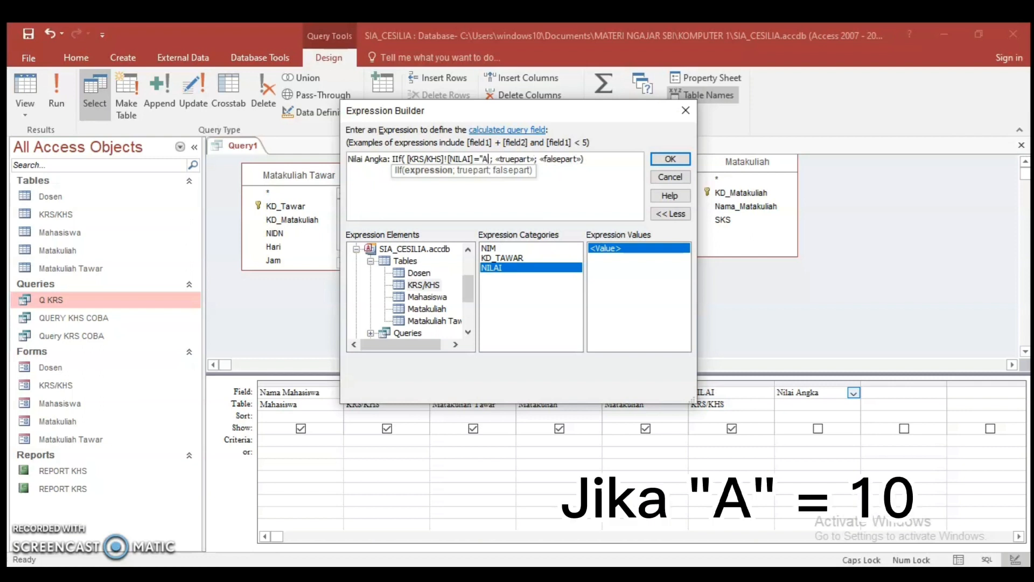
{"action": "type", "text": "\""}
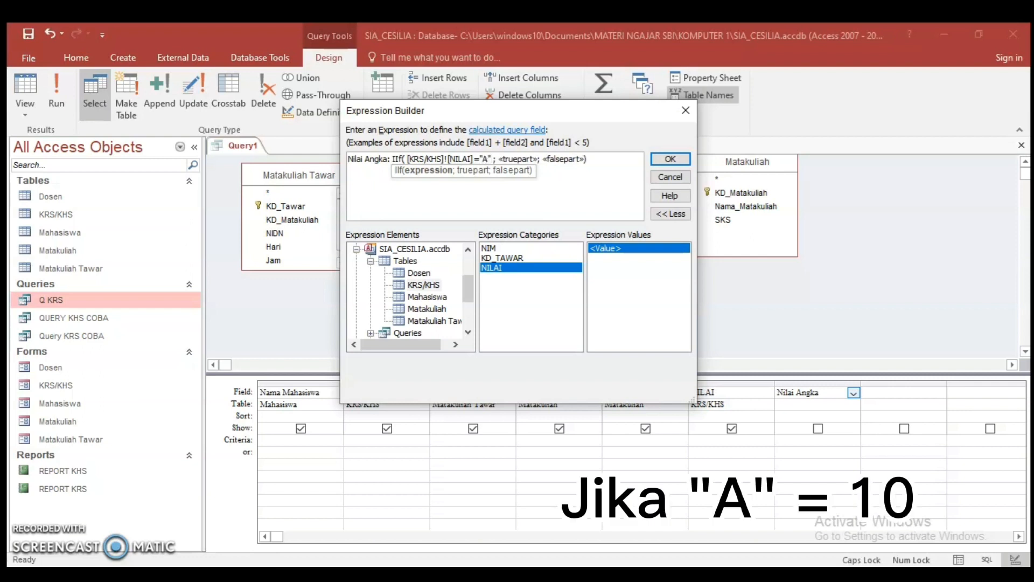
{"action": "left_click", "coordinate": [520, 159]}
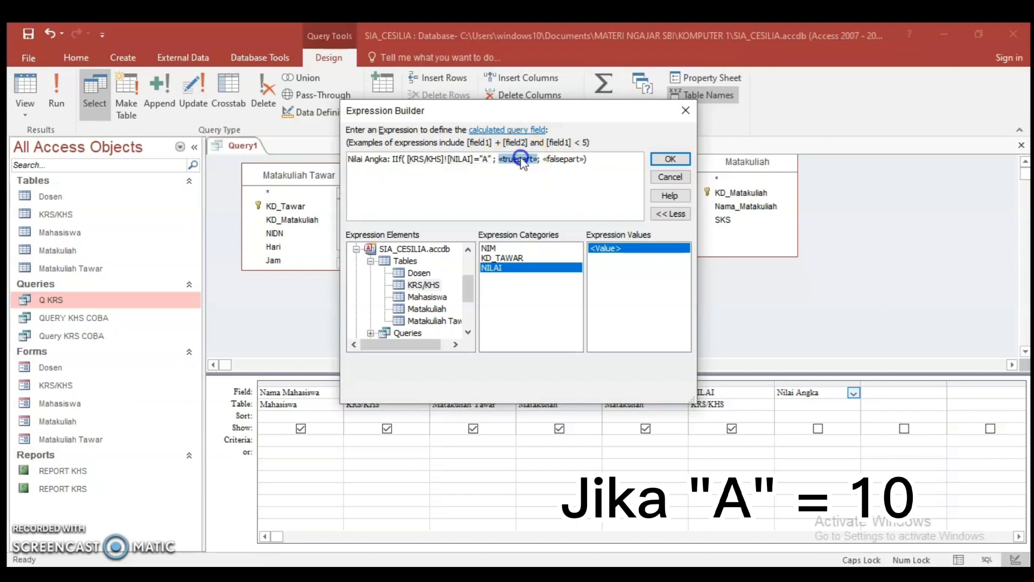
{"action": "type", "text": "10"}
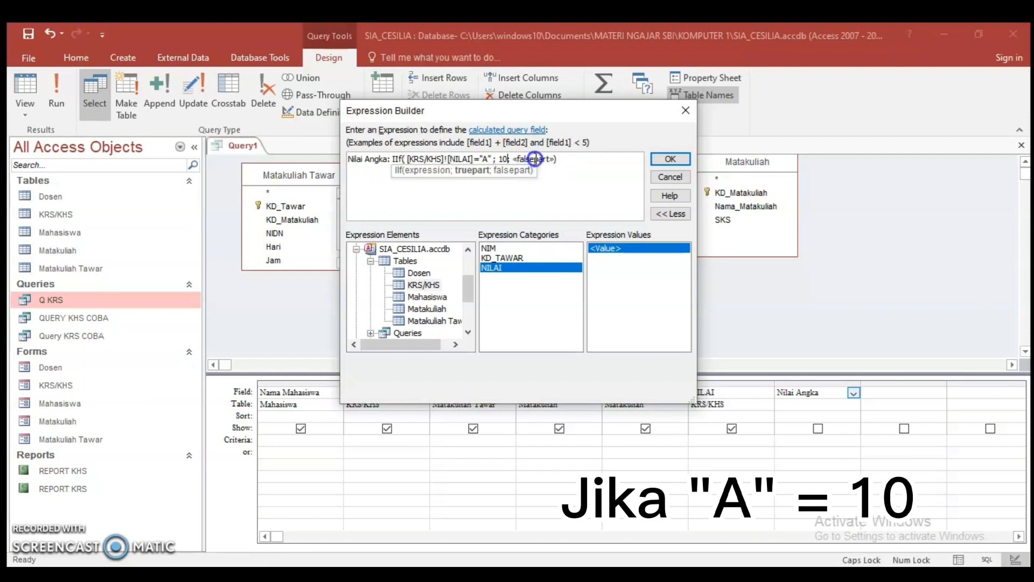
Replace the IIf's «falsepart» placeholder with a nested built-in IIf function and delete the extra «Expr» placeholder
{"action": "left_click", "coordinate": [535, 159]}
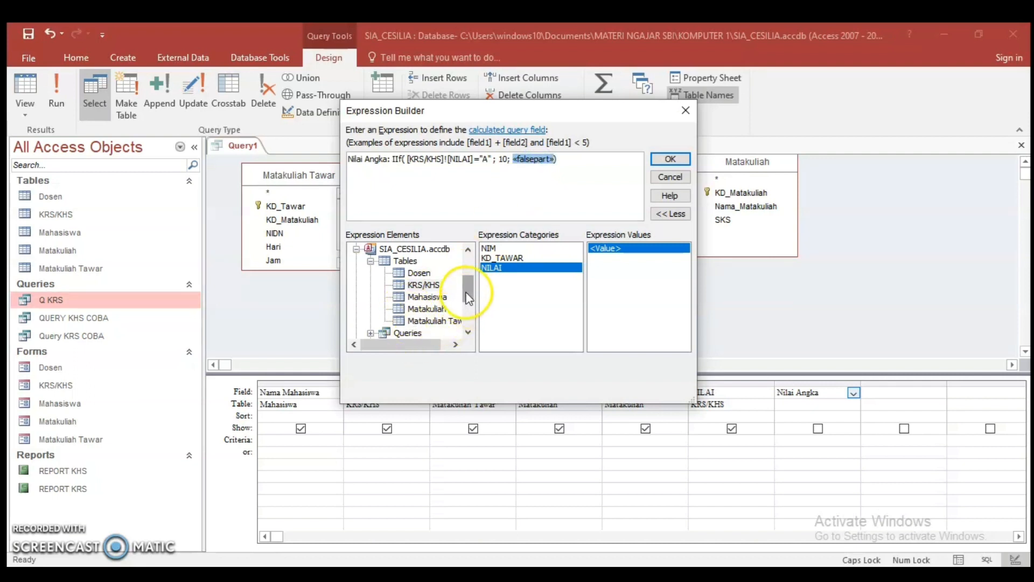
{"action": "left_click", "coordinate": [465, 274]}
{"action": "left_click", "coordinate": [448, 262]}
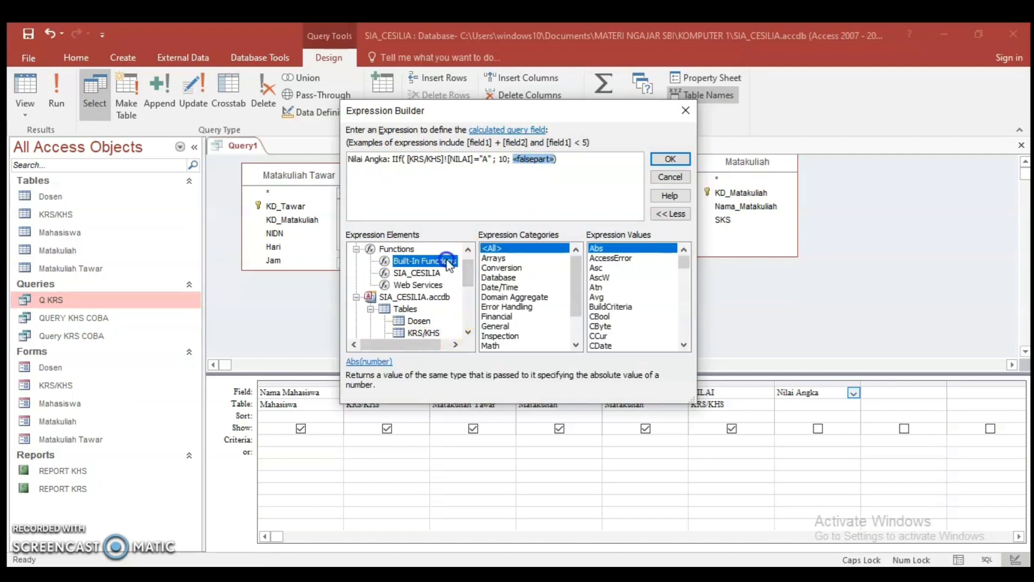
{"action": "scroll", "coordinate": [643, 322], "scroll_direction": "down", "scroll_amount": 12}
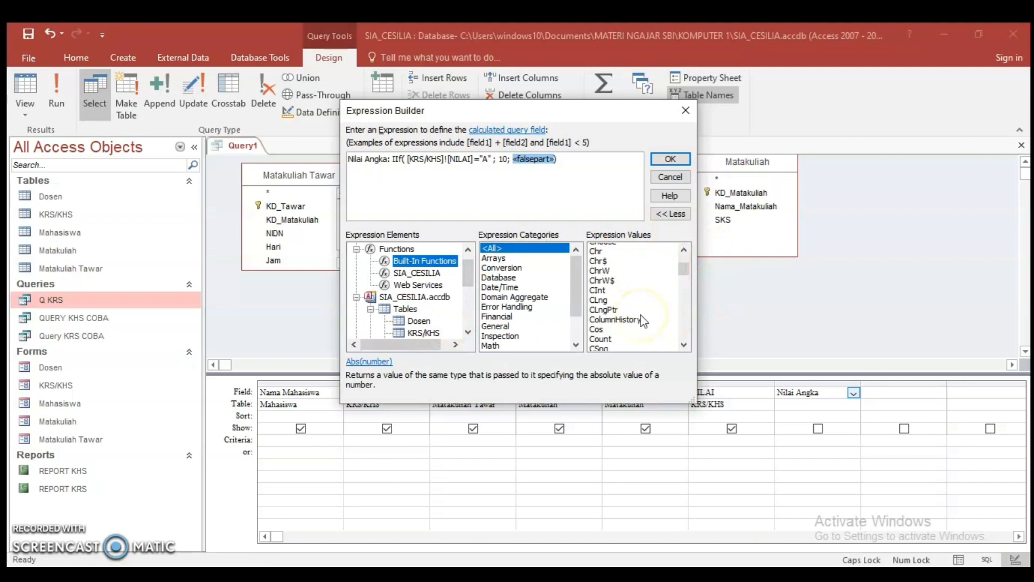
{"action": "scroll", "coordinate": [643, 322], "scroll_direction": "down", "scroll_amount": 7}
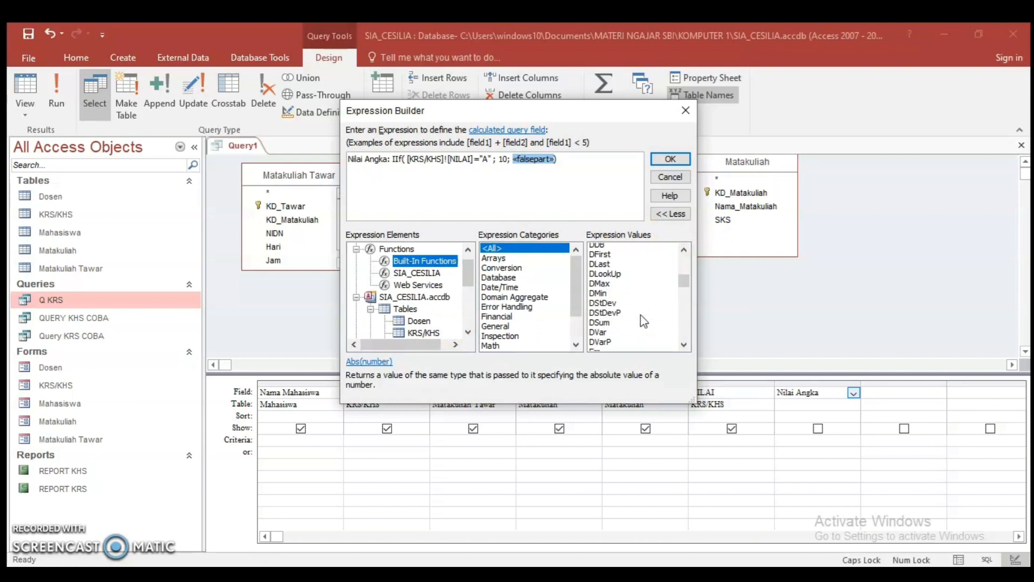
{"action": "scroll", "coordinate": [642, 322], "scroll_direction": "down", "scroll_amount": 6}
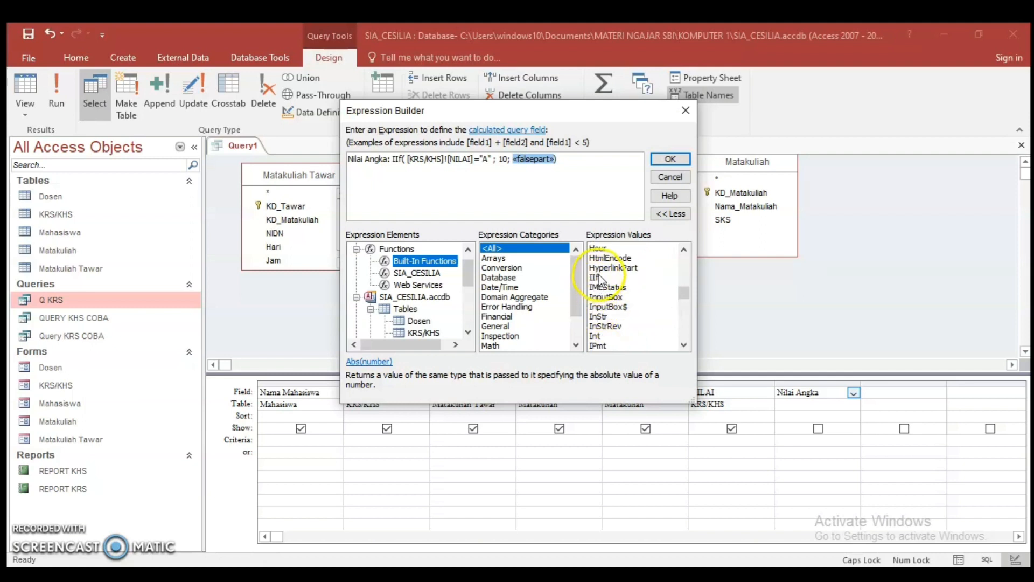
{"action": "double_click", "coordinate": [598, 277]}
{"action": "left_click", "coordinate": [525, 160]}
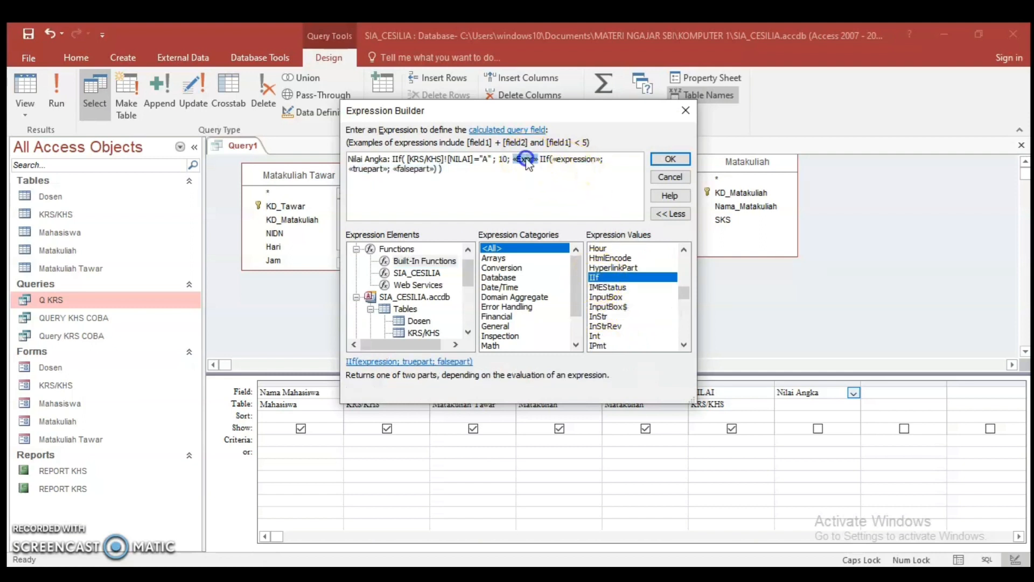
{"action": "key", "text": "Delete"}
Set the second IIf's condition to the KRS/KHS table's NILAI field ="B" and its true part to 8
{"action": "left_click", "coordinate": [545, 159]}
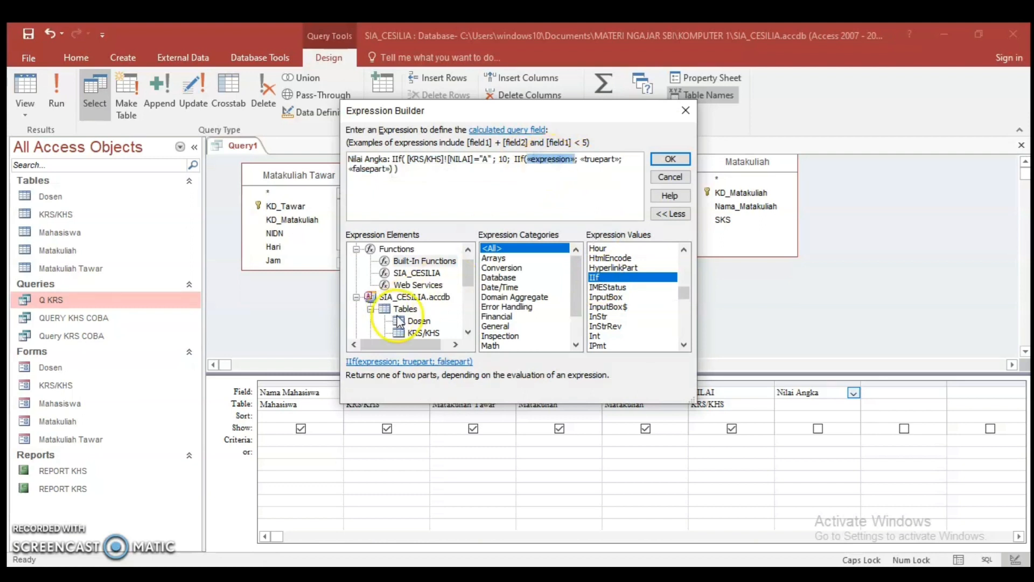
{"action": "left_click", "coordinate": [423, 333]}
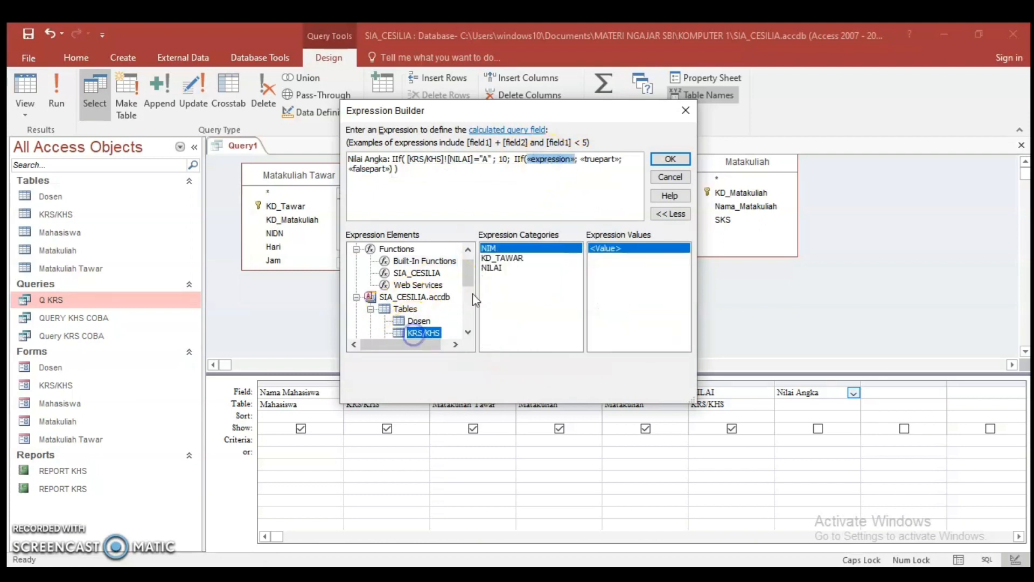
{"action": "double_click", "coordinate": [491, 267]}
{"action": "left_click", "coordinate": [608, 159]}
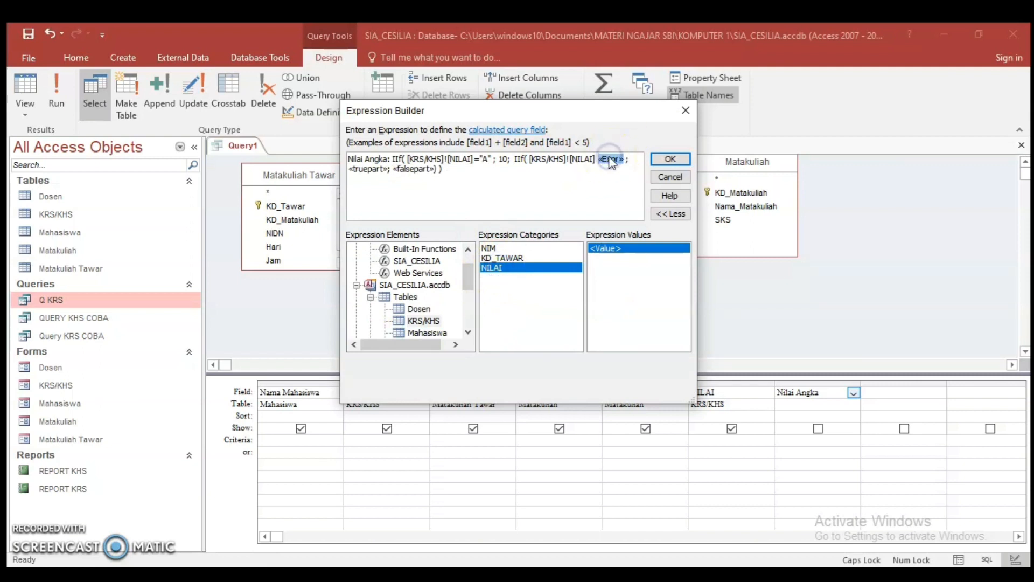
{"action": "key", "text": "Delete"}
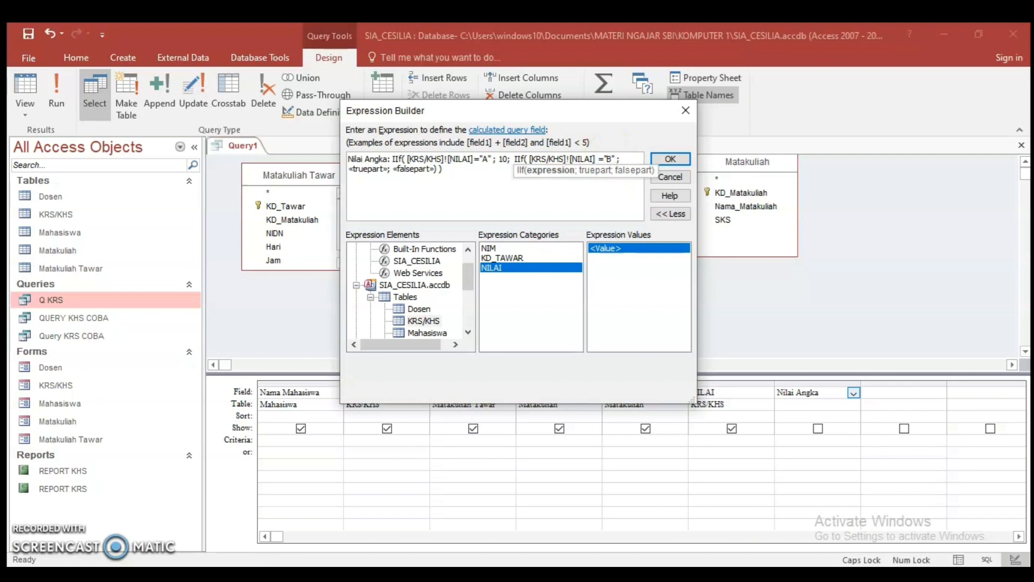
{"action": "left_click", "coordinate": [371, 171]}
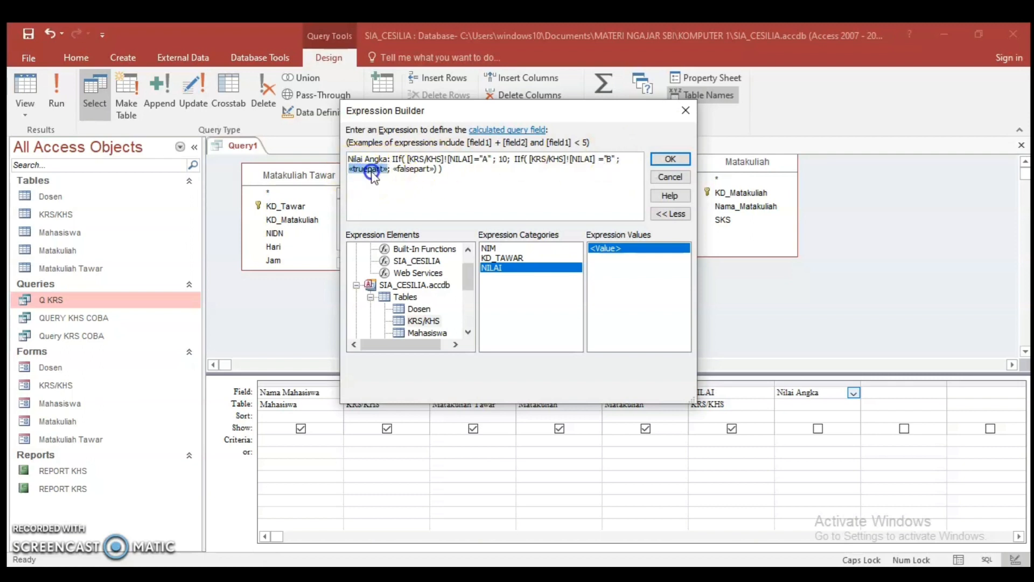
{"action": "type", "text": "8"}
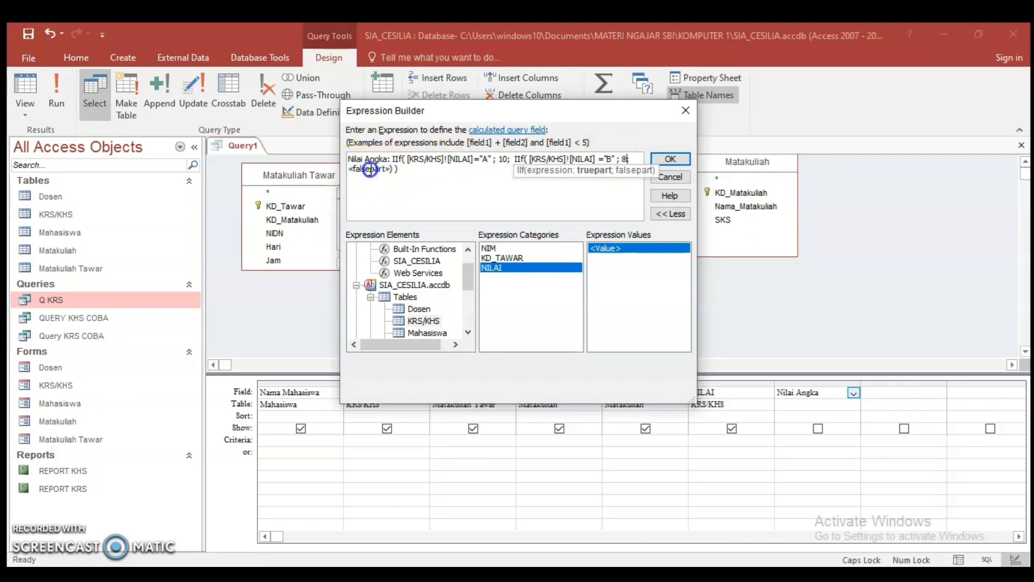
Nest a third IIf function in the false part of the "B" condition and delete its «Expr» placeholder
{"action": "left_click", "coordinate": [370, 171]}
{"action": "left_click", "coordinate": [424, 250]}
{"action": "scroll", "coordinate": [657, 315], "scroll_direction": "down", "scroll_amount": 12}
{"action": "scroll", "coordinate": [657, 315], "scroll_direction": "down", "scroll_amount": 5}
{"action": "scroll", "coordinate": [658, 315], "scroll_direction": "down", "scroll_amount": 5}
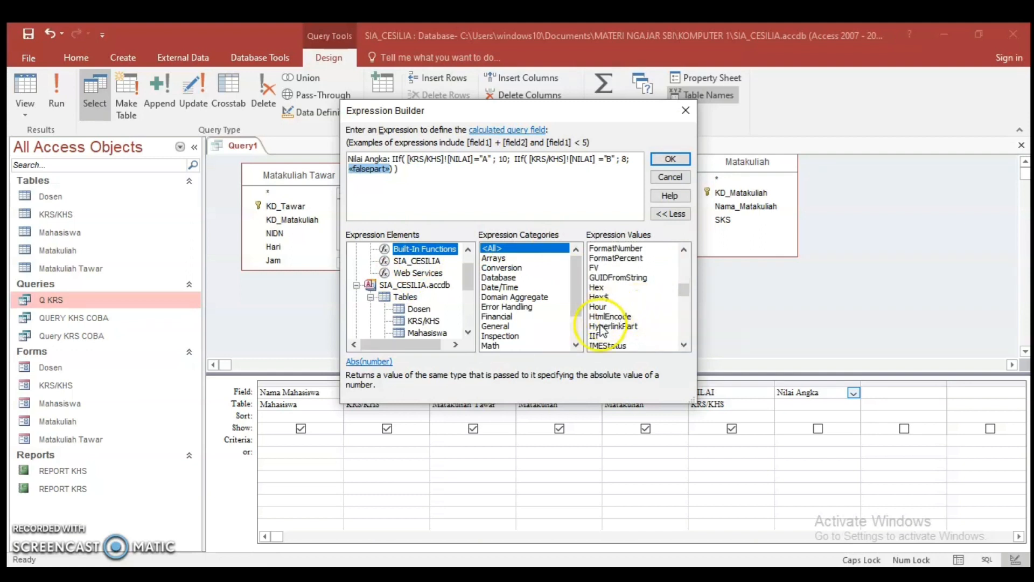
{"action": "double_click", "coordinate": [597, 335]}
{"action": "left_click", "coordinate": [360, 169]}
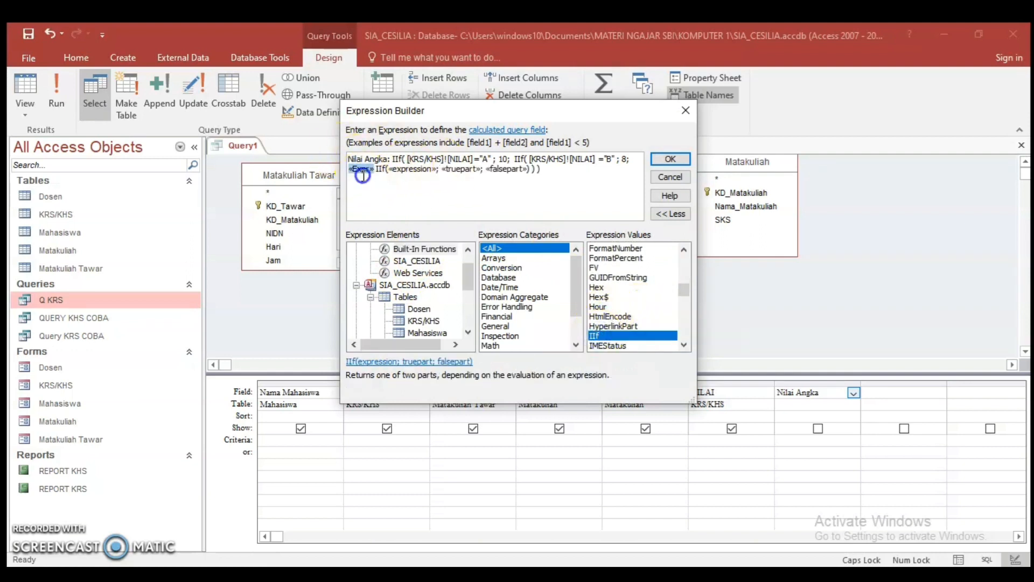
{"action": "key", "text": "Delete"}
Set the third IIf's condition to the KRS/KHS table's NILAI field ="C" and its true part to 6
{"action": "left_click", "coordinate": [384, 169]}
{"action": "left_click", "coordinate": [423, 321]}
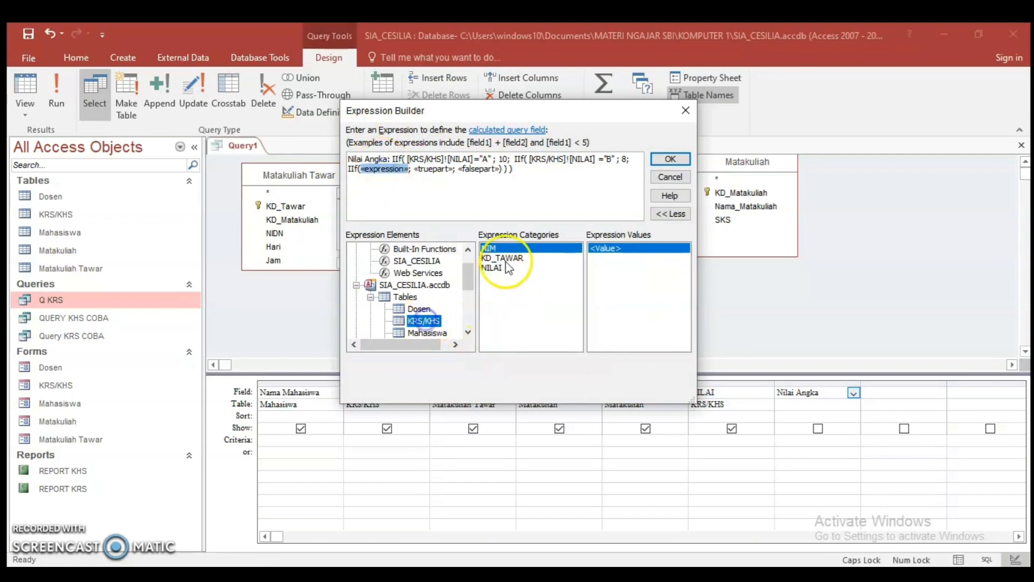
{"action": "double_click", "coordinate": [503, 267]}
{"action": "left_click", "coordinate": [442, 171]}
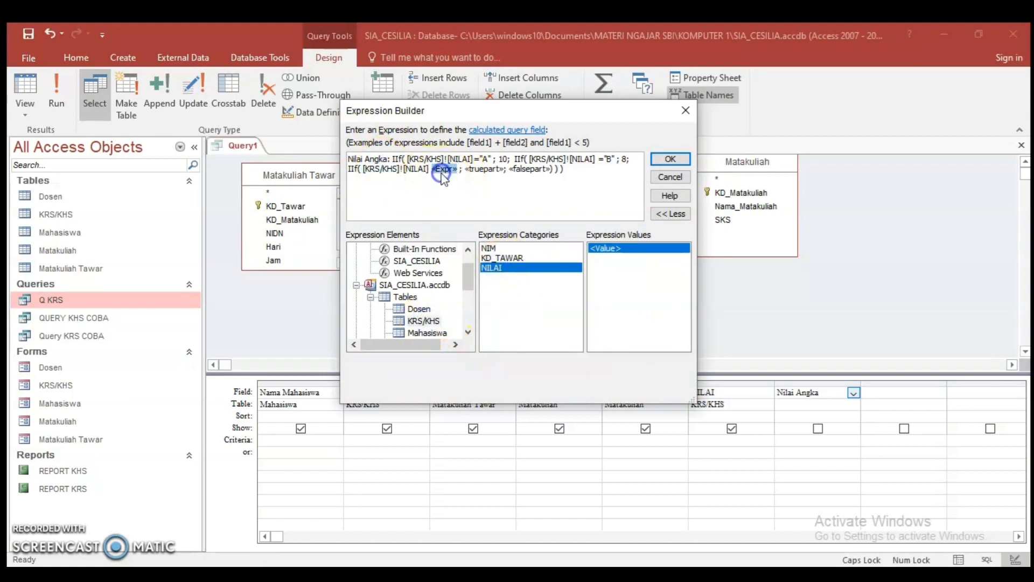
{"action": "key", "text": "Delete"}
{"action": "type", "text": "=\""}
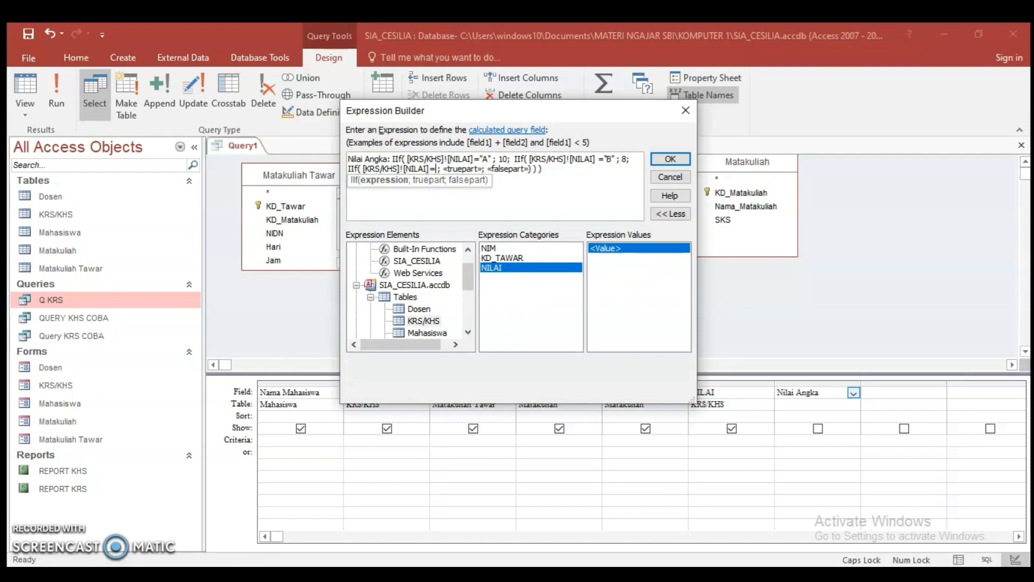
{"action": "type", "text": "C"}
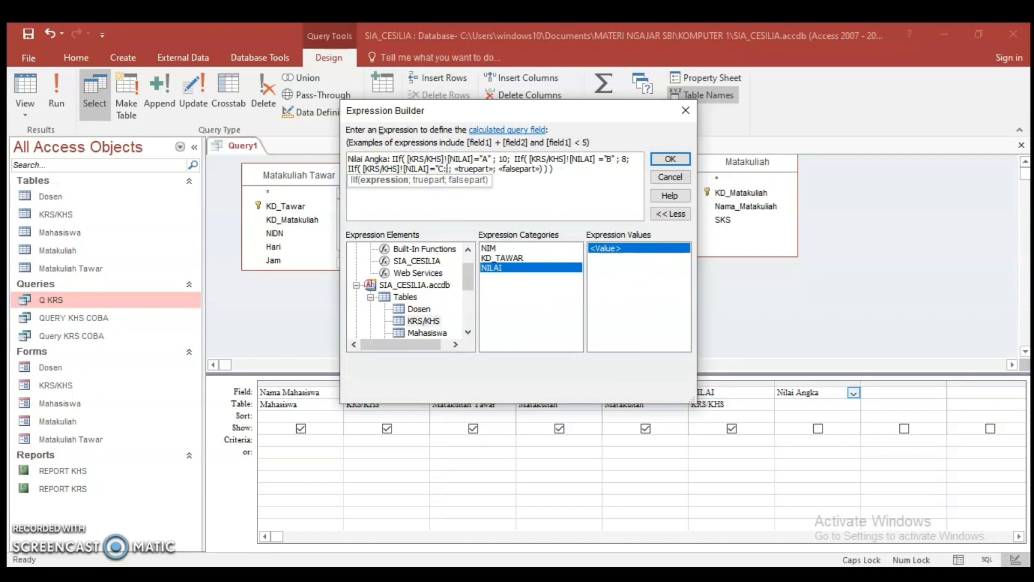
{"action": "type", "text": "\""}
{"action": "left_click", "coordinate": [472, 169]}
{"action": "type", "text": "6"}
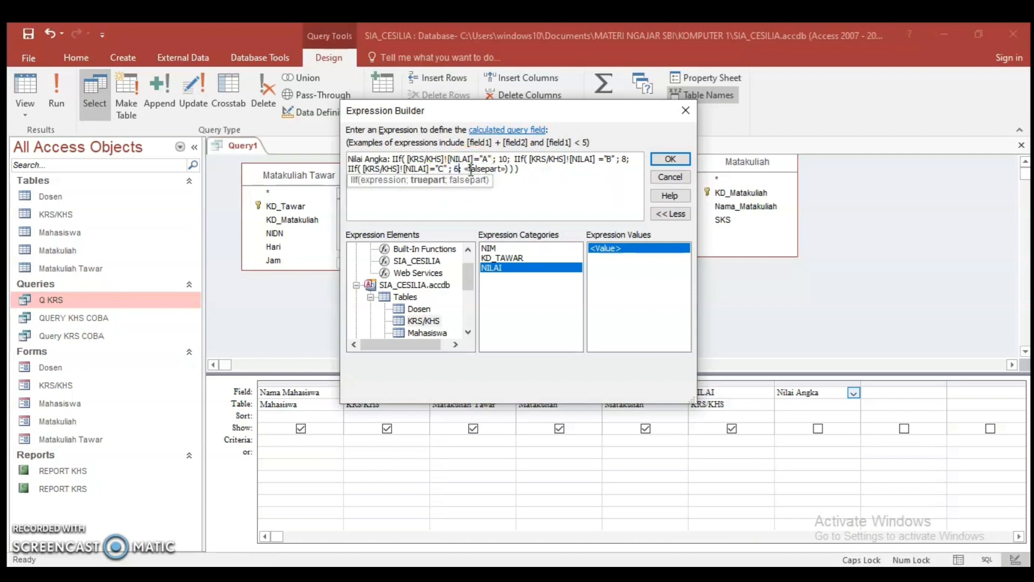
Nest a fourth IIf function in the false part of the "C" condition and delete its «Expr» placeholder
{"action": "left_click", "coordinate": [485, 168]}
{"action": "left_click", "coordinate": [424, 249]}
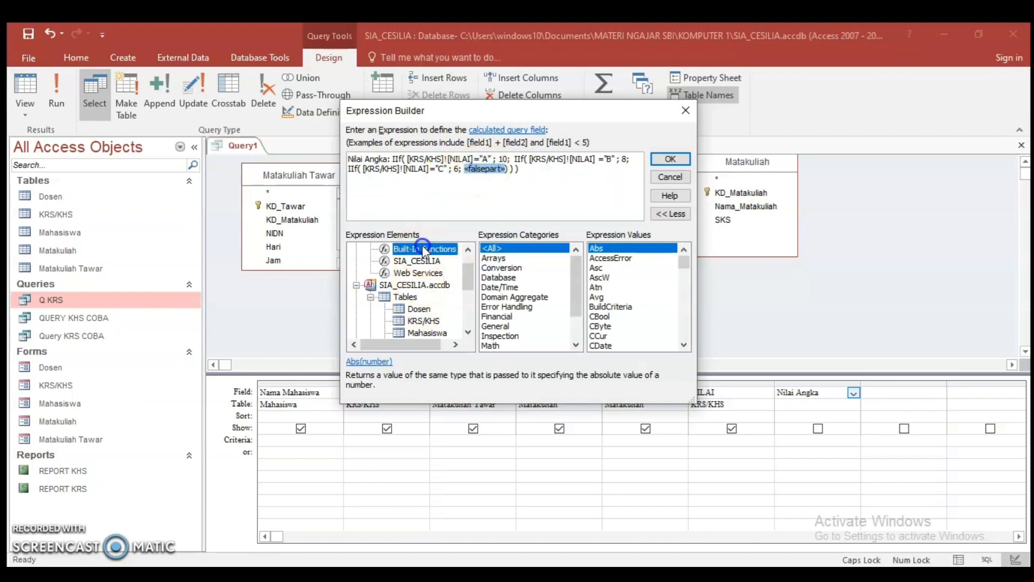
{"action": "scroll", "coordinate": [663, 299], "scroll_direction": "down", "scroll_amount": 7}
{"action": "scroll", "coordinate": [648, 314], "scroll_direction": "down", "scroll_amount": 12}
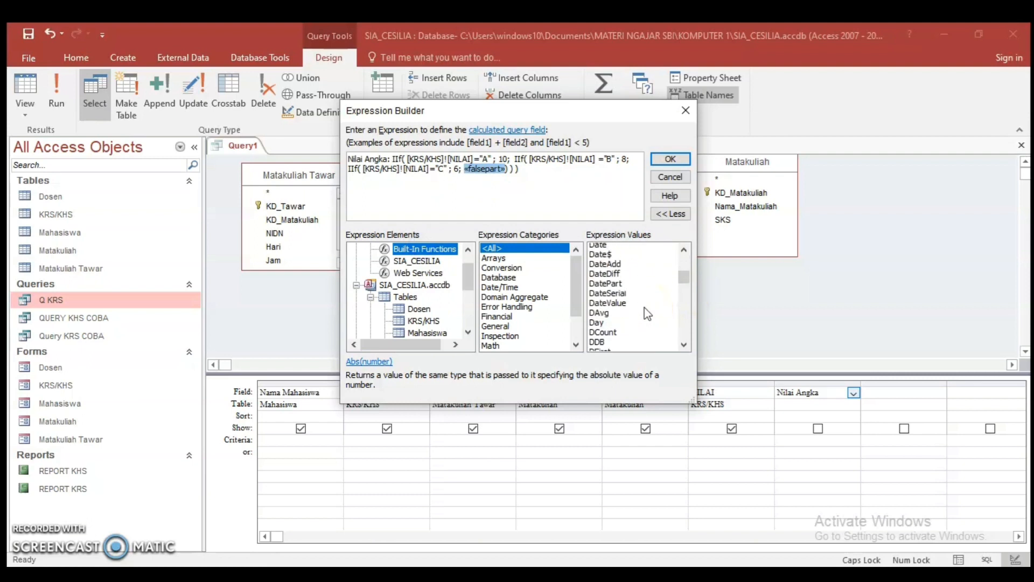
{"action": "scroll", "coordinate": [647, 313], "scroll_direction": "down", "scroll_amount": 1}
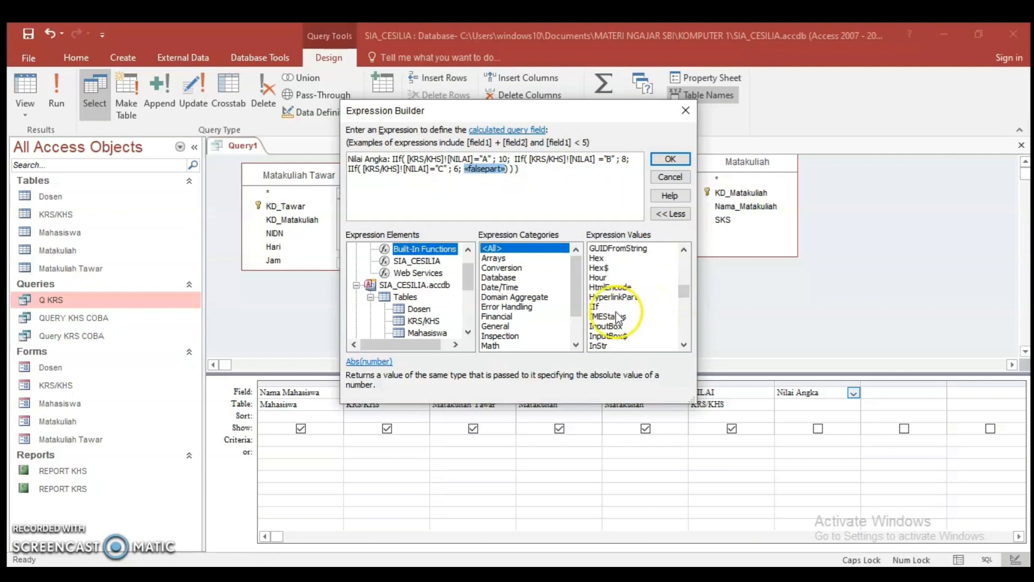
{"action": "double_click", "coordinate": [598, 306]}
{"action": "left_click", "coordinate": [475, 169]}
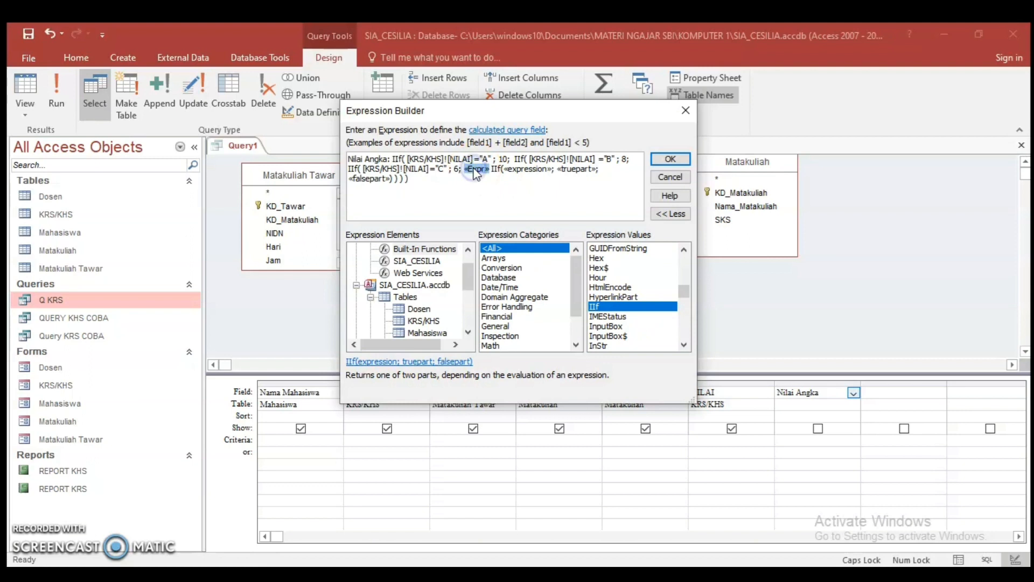
{"action": "key", "text": "Delete"}
Set the fourth IIf's condition to the KRS/KHS table's NILAI field ="D"
{"action": "left_click", "coordinate": [502, 168]}
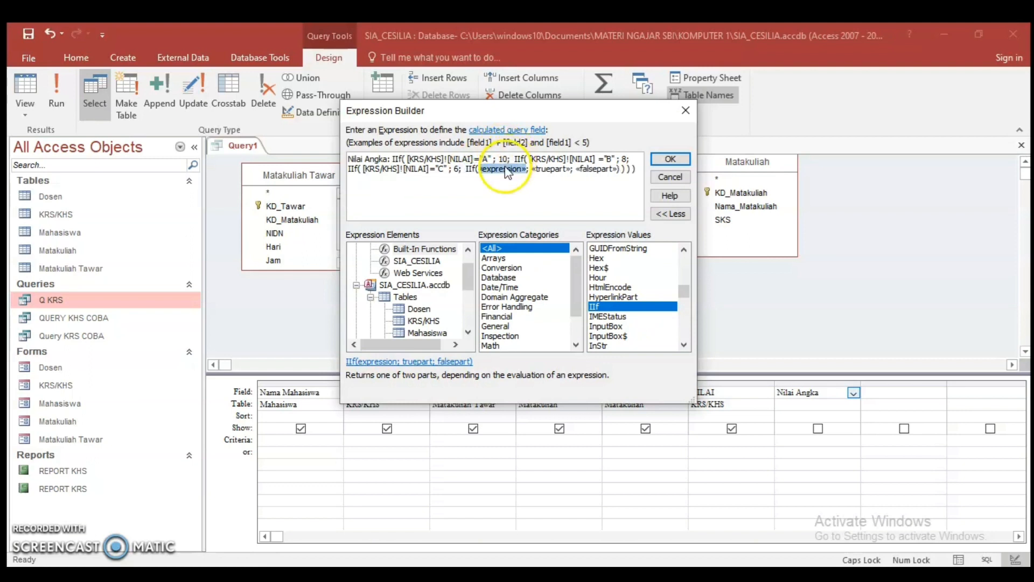
{"action": "left_click", "coordinate": [424, 321]}
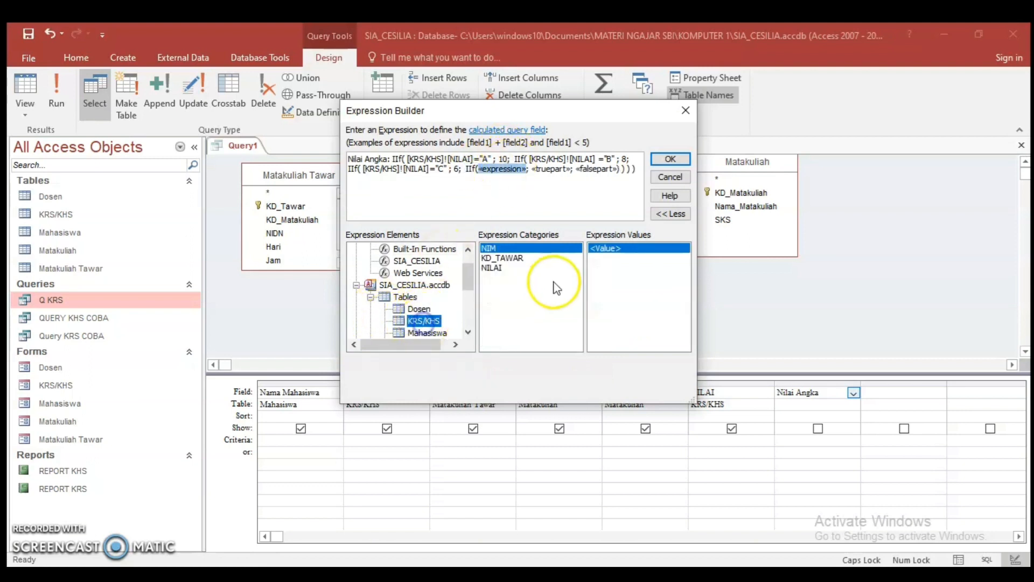
{"action": "double_click", "coordinate": [491, 267]}
{"action": "left_click", "coordinate": [563, 168]}
{"action": "type", "text": "= "}
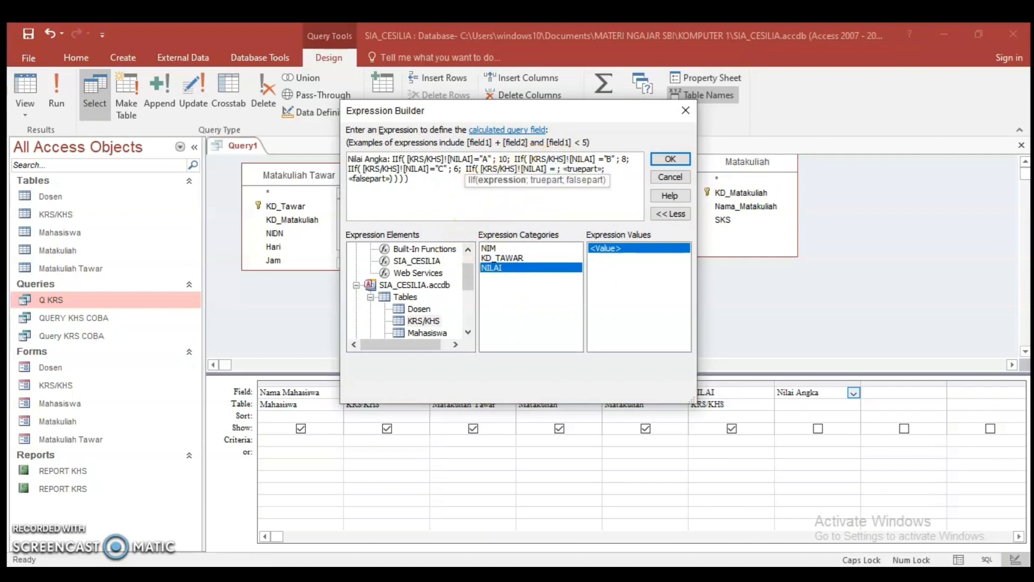
{"action": "type", "text": "\"D\""}
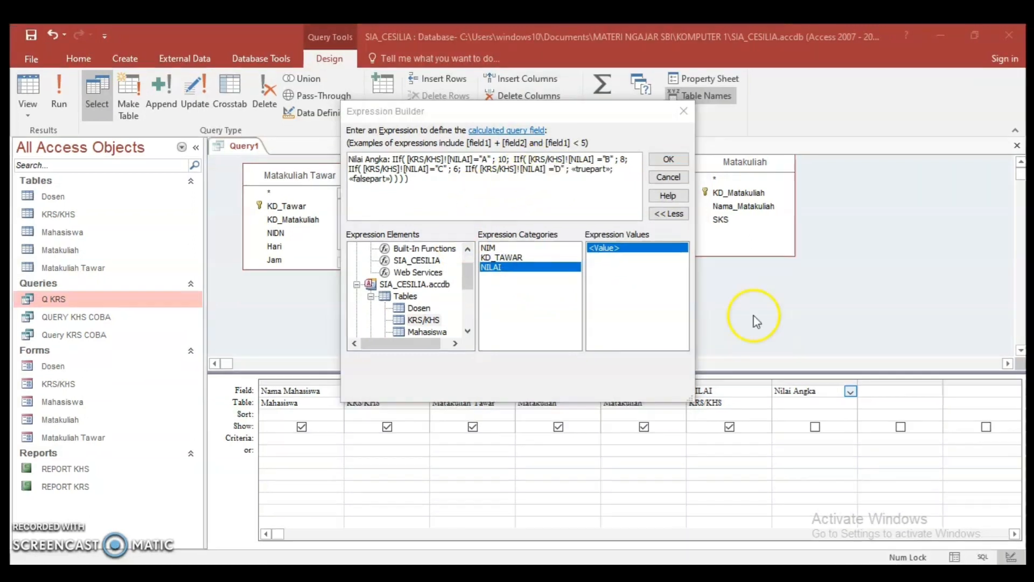
{"action": "left_click", "coordinate": [559, 171]}
{"action": "key", "text": "BackSpace"}
{"action": "key", "text": "BackSpace"}
{"action": "key", "text": "BackSpace"}
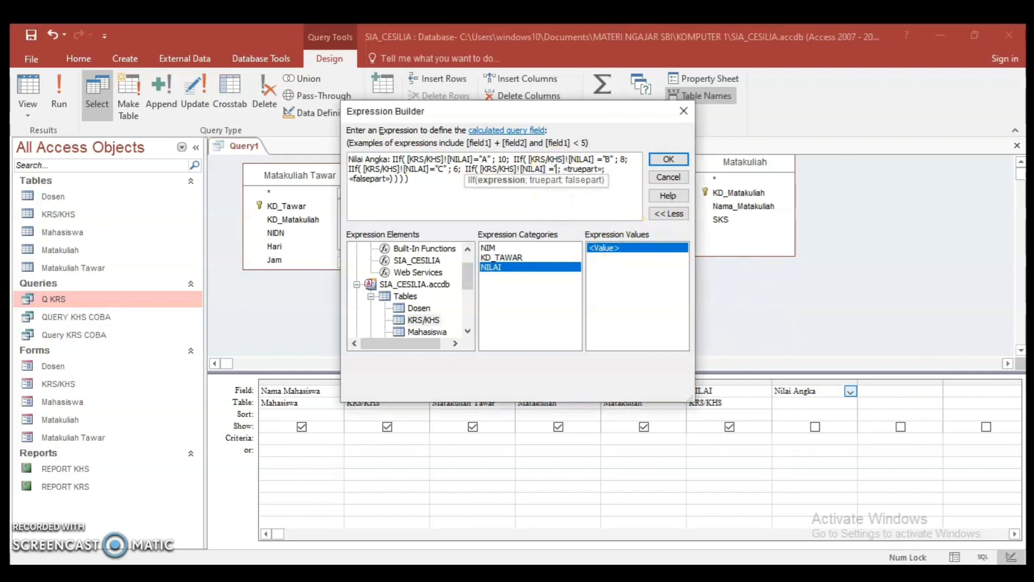
{"action": "type", "text": "\"D"}
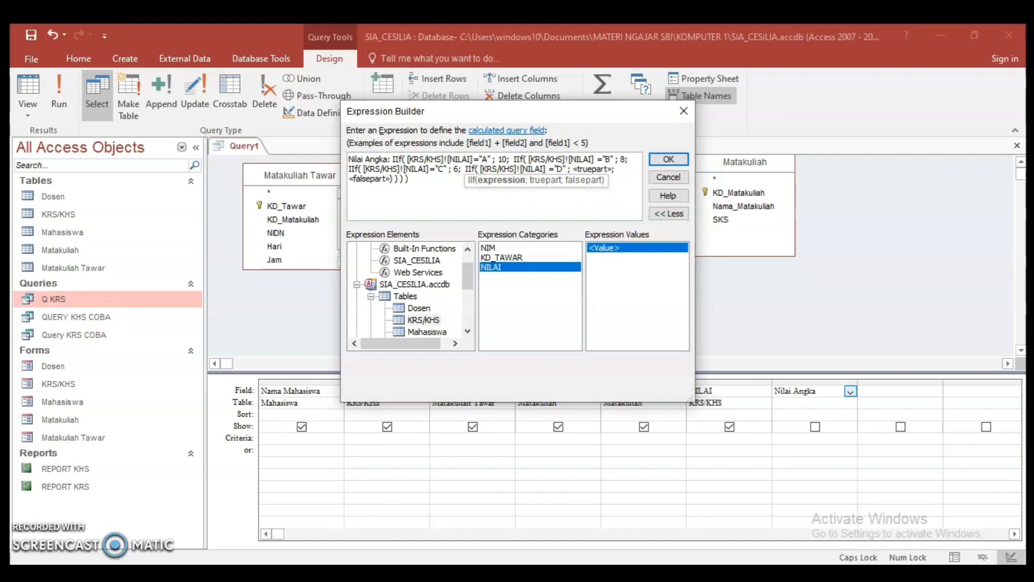
Set the fourth IIf's true part to 5 and false part to 4, and apply the expression to the Nilai Angka field
{"action": "left_click", "coordinate": [589, 169]}
{"action": "left_click", "coordinate": [588, 169]}
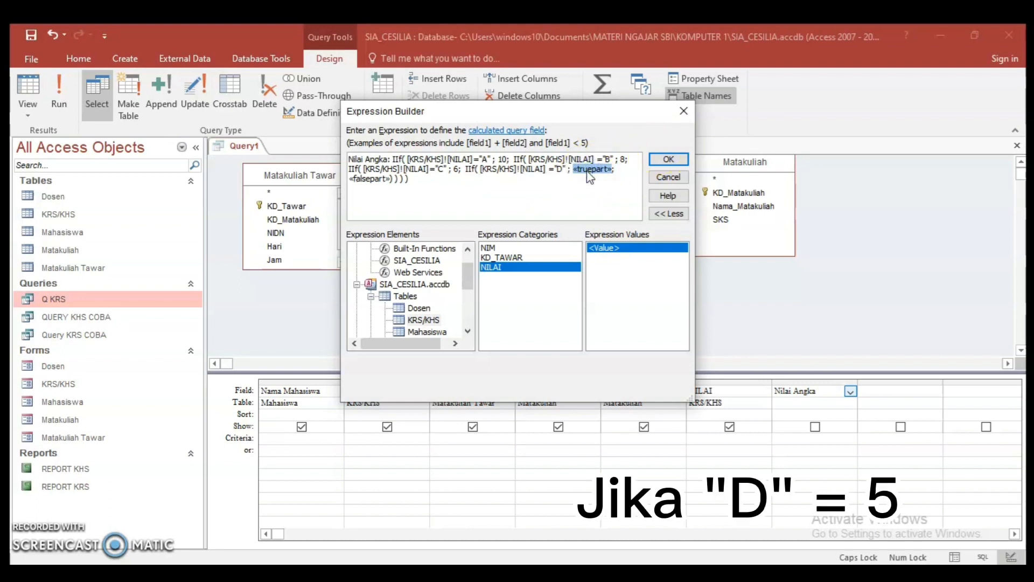
{"action": "type", "text": "5;"}
{"action": "left_click", "coordinate": [593, 170]}
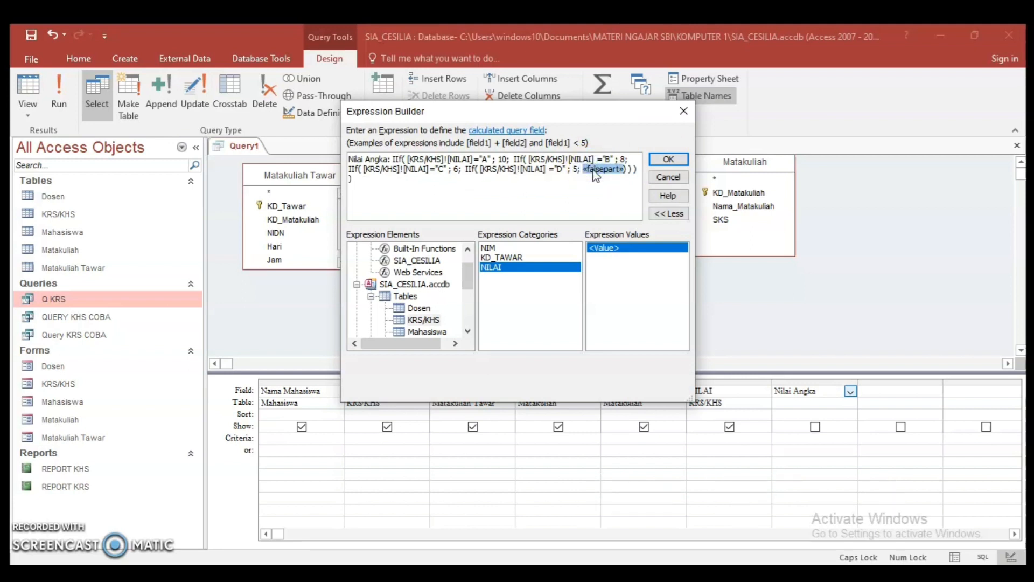
{"action": "left_click", "coordinate": [976, 431]}
{"action": "type", "text": "4"}
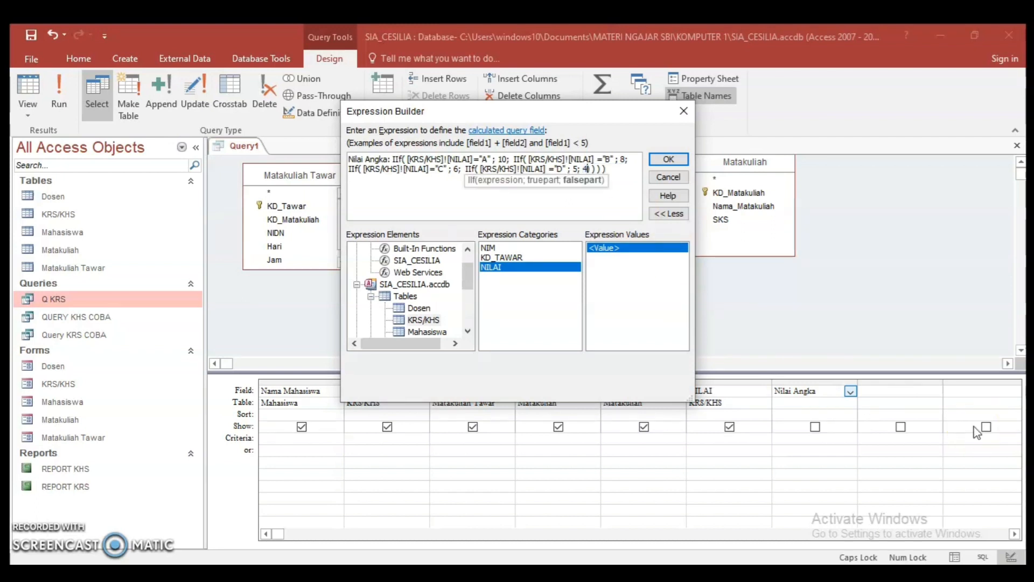
{"action": "left_click", "coordinate": [680, 162]}
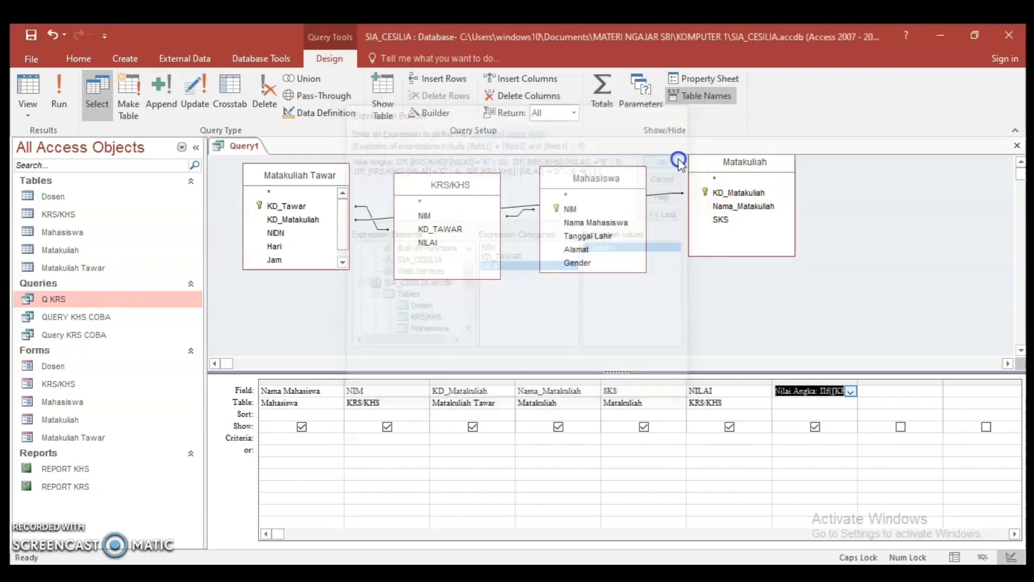
{"action": "left_click", "coordinate": [815, 427]}
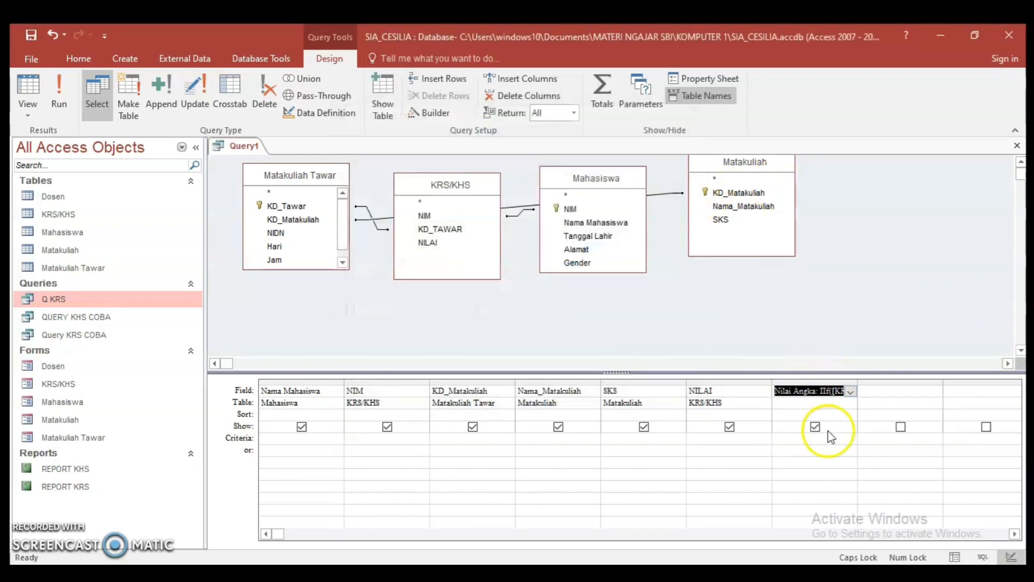
{"action": "left_click", "coordinate": [829, 391]}
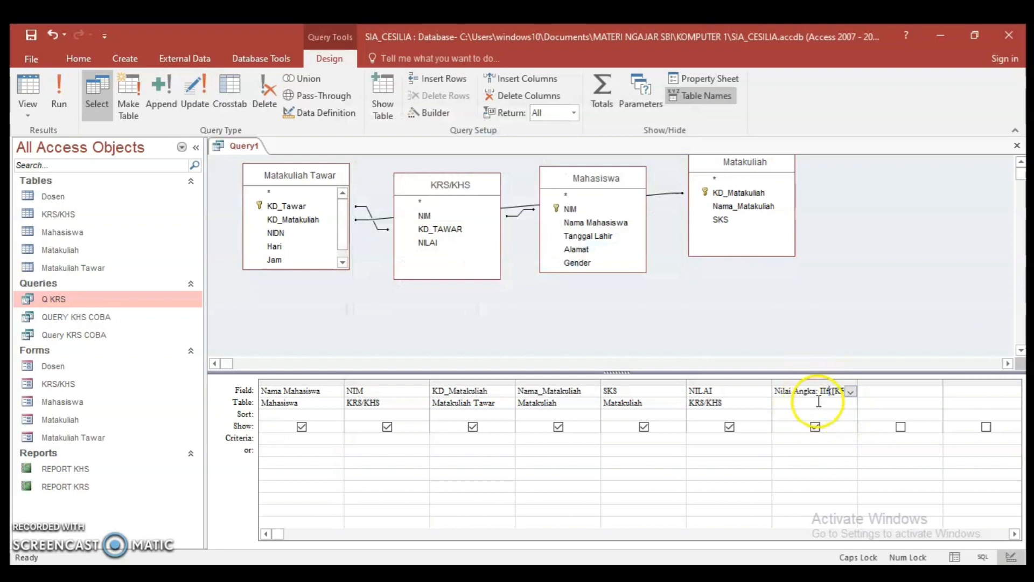
{"action": "left_click", "coordinate": [814, 390]}
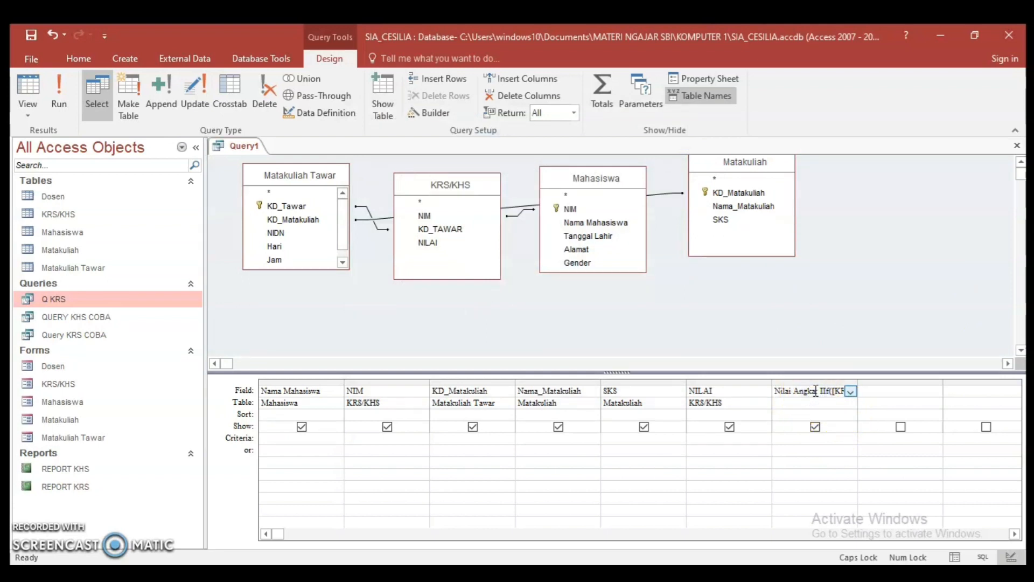
{"action": "left_click", "coordinate": [817, 392]}
{"action": "double_click", "coordinate": [814, 392]}
{"action": "left_click", "coordinate": [827, 390]}
{"action": "left_click", "coordinate": [839, 405]}
{"action": "left_click", "coordinate": [869, 395]}
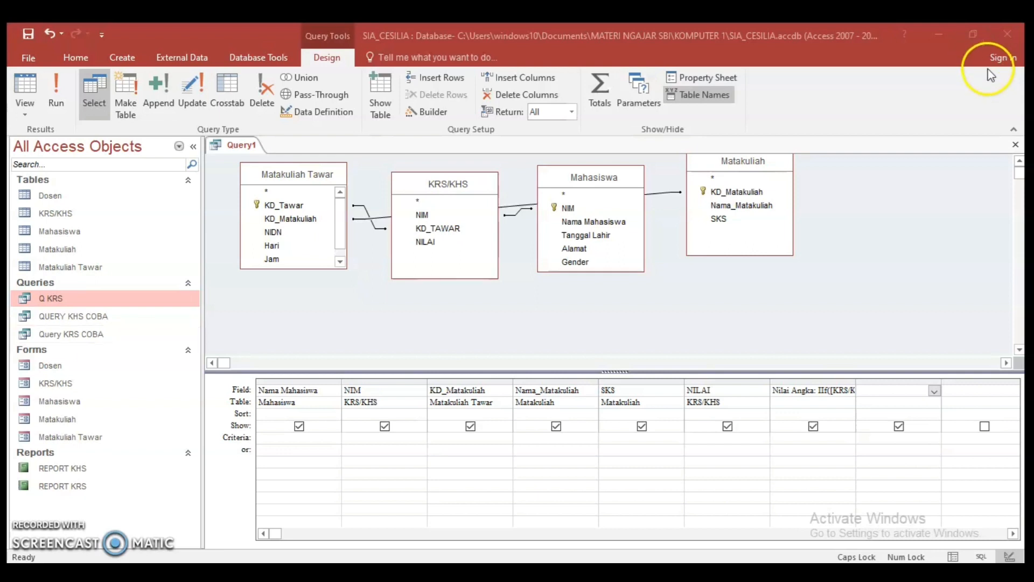
Start a calculated field named Bobot in the empty column after Nilai Angka and open its expression for building
{"action": "left_click", "coordinate": [878, 390]}
{"action": "type", "text": "B"}
{"action": "key", "text": "Caps_Lock"}
{"action": "type", "text": "obot"}
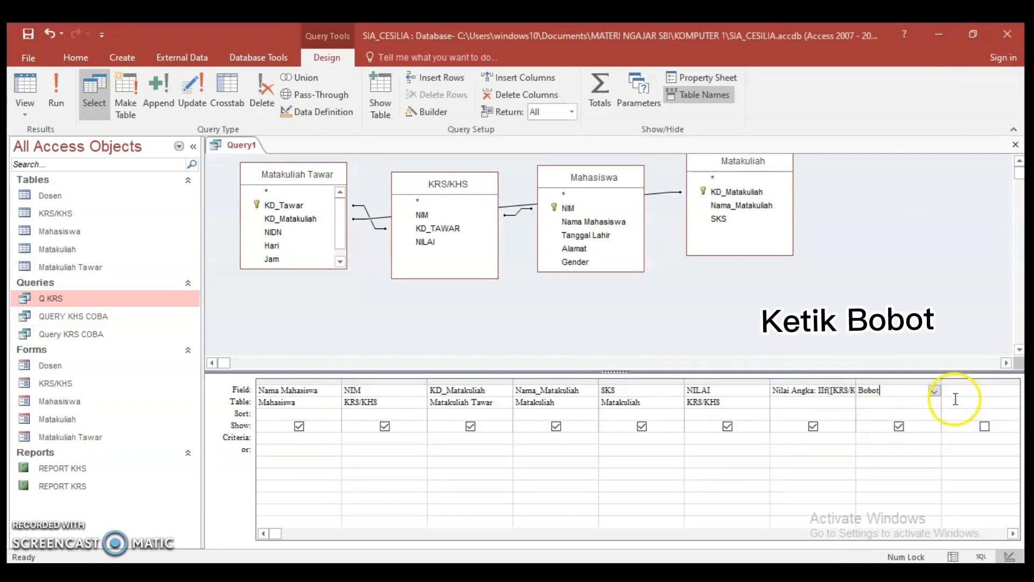
{"action": "right_click", "coordinate": [935, 395]}
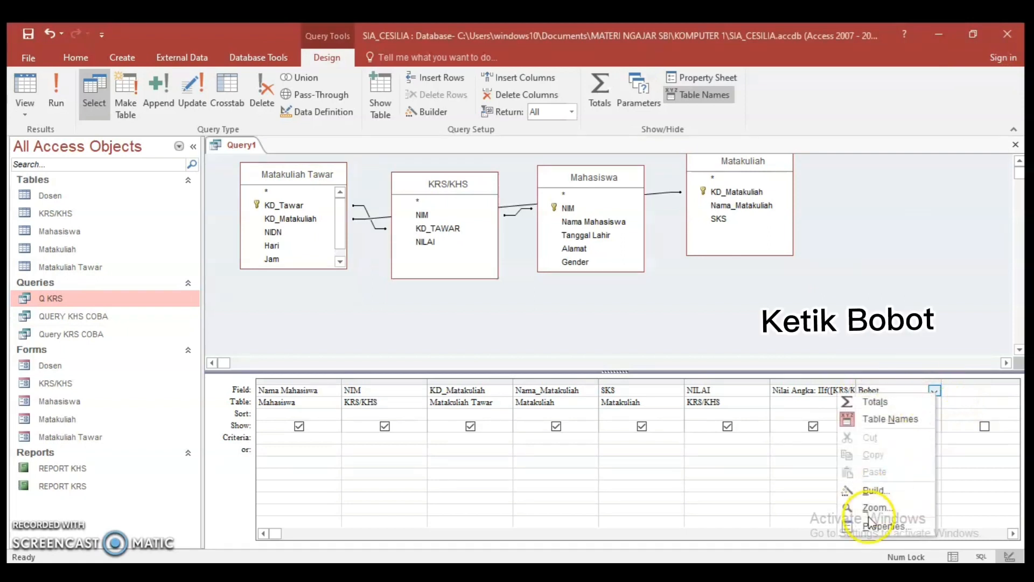
{"action": "left_click", "coordinate": [861, 496]}
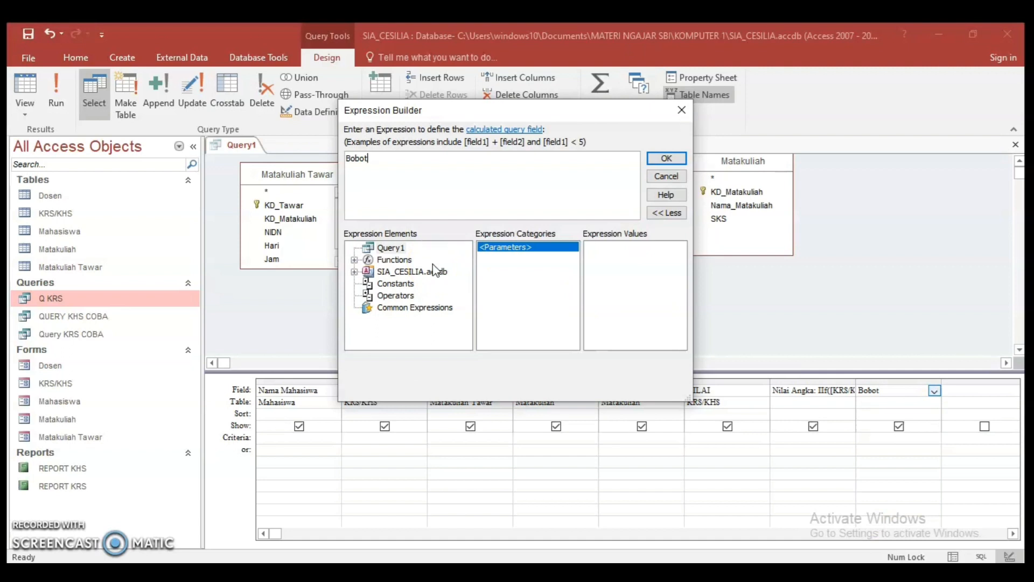
{"action": "type", "text": ":"}
Insert the Matakuliah table's SKS field into the Bobot expression and delete the «Expr» placeholder
{"action": "double_click", "coordinate": [411, 275]}
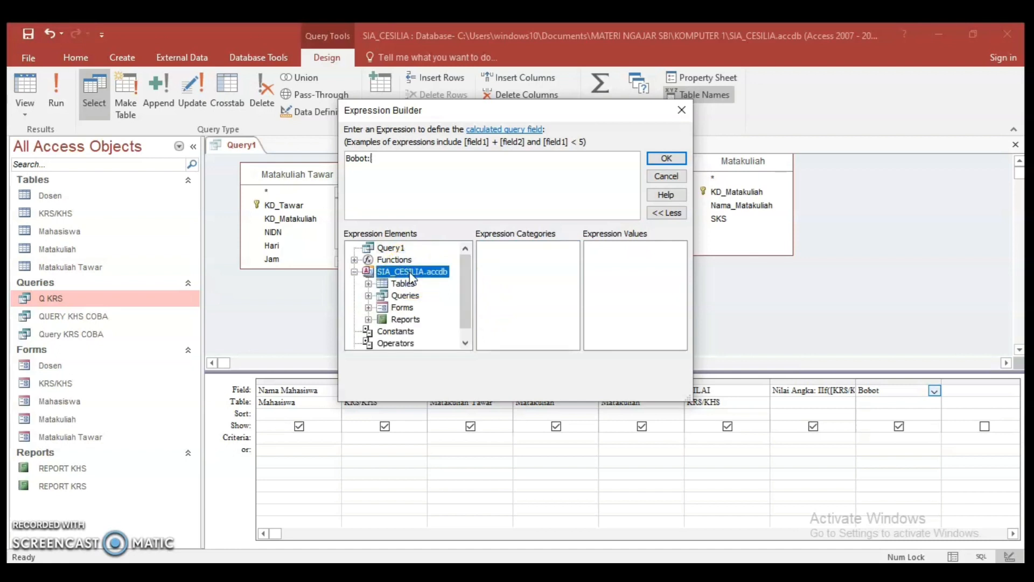
{"action": "double_click", "coordinate": [404, 283]}
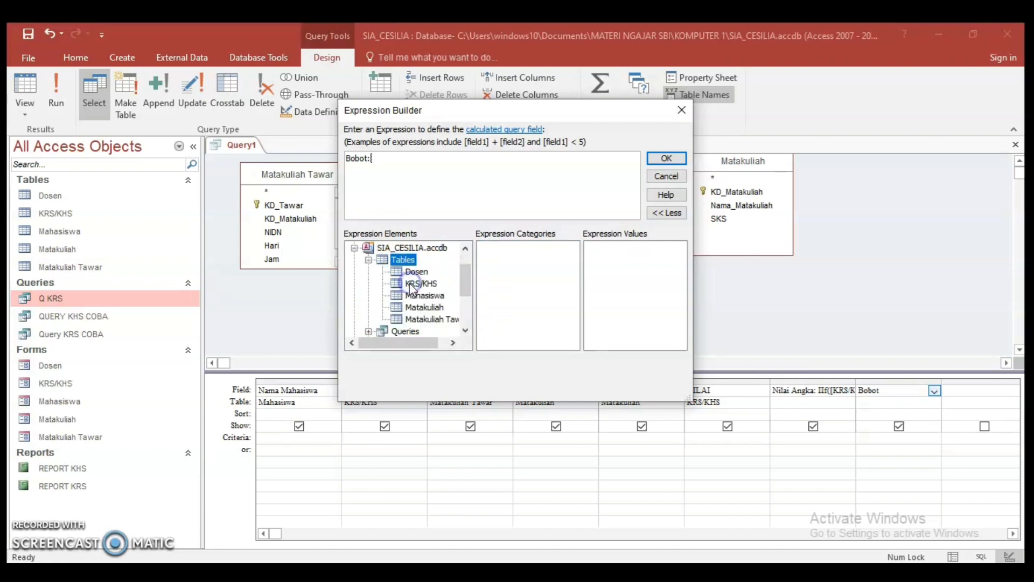
{"action": "left_click", "coordinate": [424, 308]}
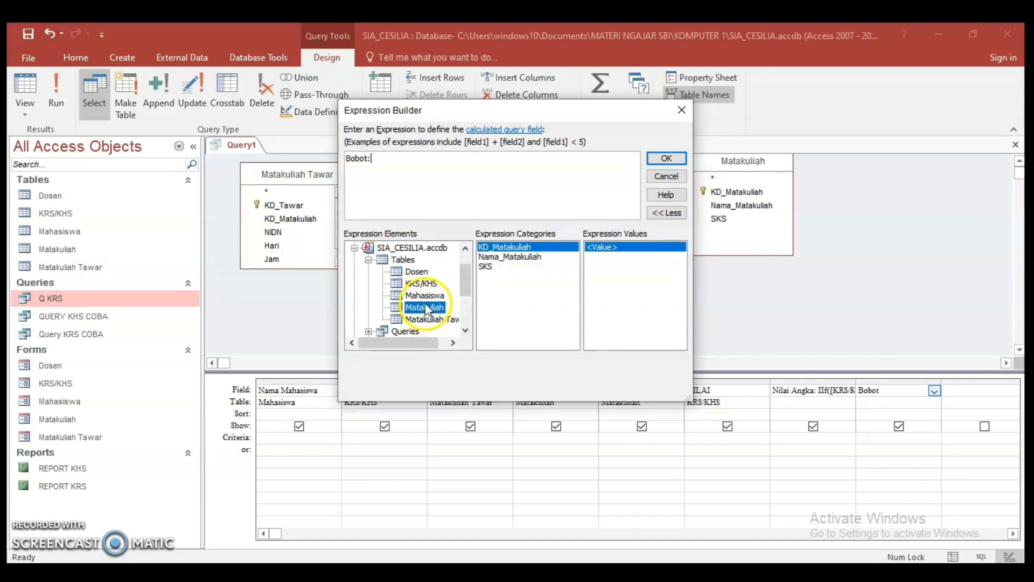
{"action": "left_click", "coordinate": [486, 267]}
{"action": "double_click", "coordinate": [486, 267]}
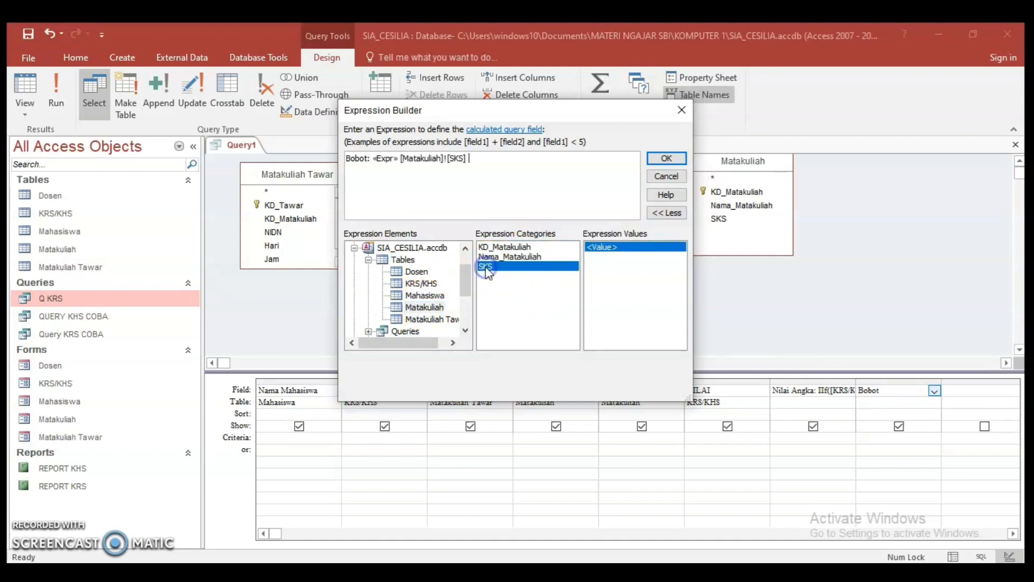
{"action": "double_click", "coordinate": [383, 158]}
{"action": "key", "text": "Delete"}
{"action": "left_click", "coordinate": [455, 163]}
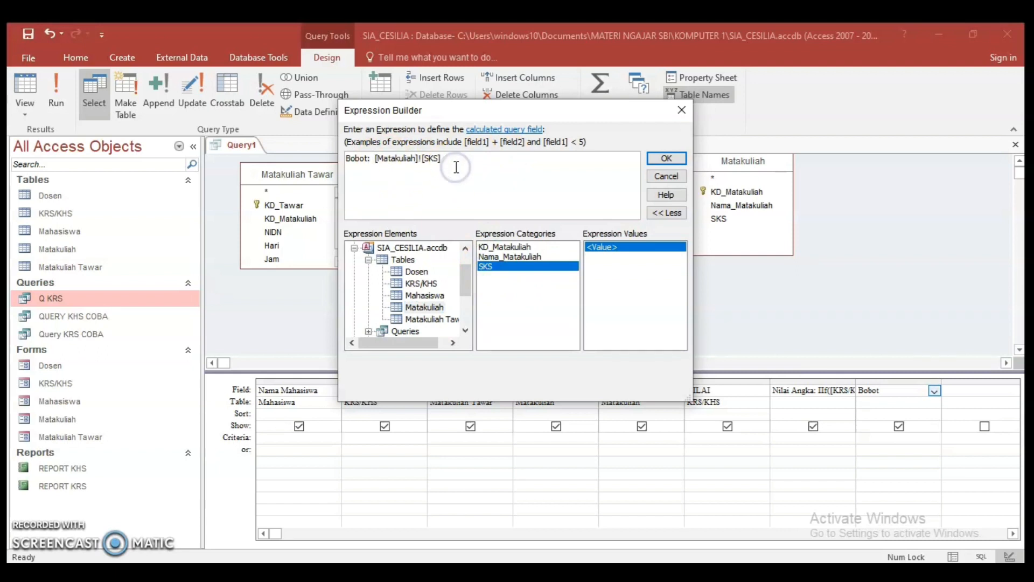
Multiply the SKS field by [Nilai Angka] in the Bobot expression and apply it to the query
{"action": "type", "text": "* ["}
{"action": "key", "text": "Caps_Lock"}
{"action": "type", "text": "N"}
{"action": "key", "text": "Caps_Lock"}
{"action": "type", "text": "ilai"}
{"action": "key", "text": "Caps_Lock"}
{"action": "type", "text": "ANG"}
{"action": "key", "text": "BackSpace"}
{"action": "key", "text": "BackSpace"}
{"action": "key", "text": "Caps_Lock"}
{"action": "type", "text": "ngka"}
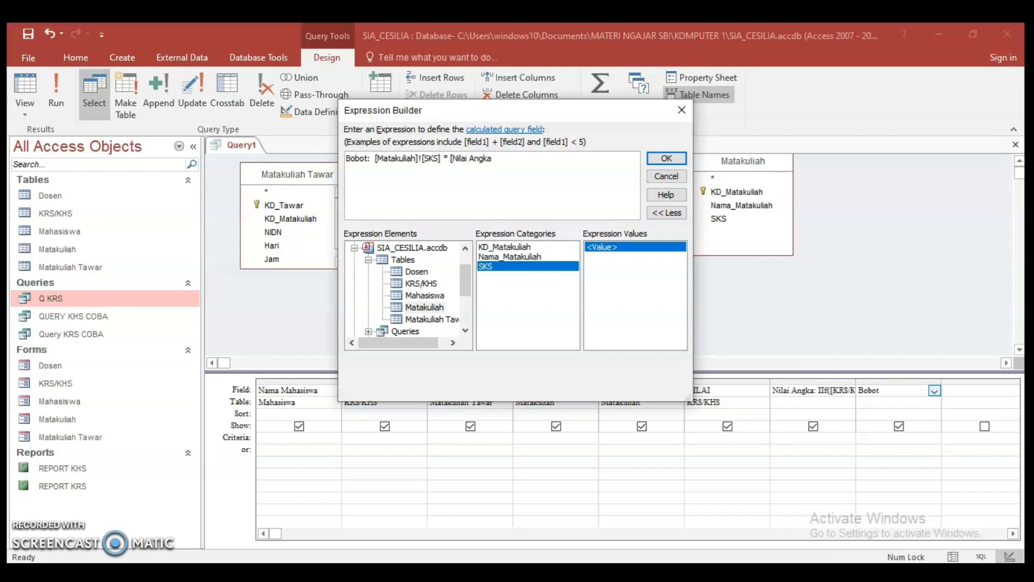
{"action": "type", "text": "]"}
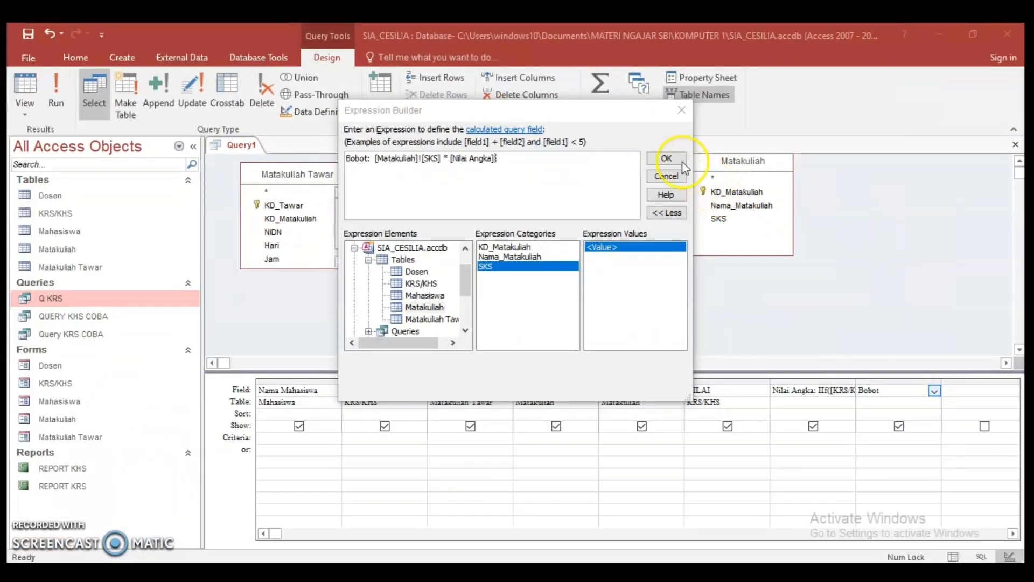
{"action": "left_click", "coordinate": [667, 159]}
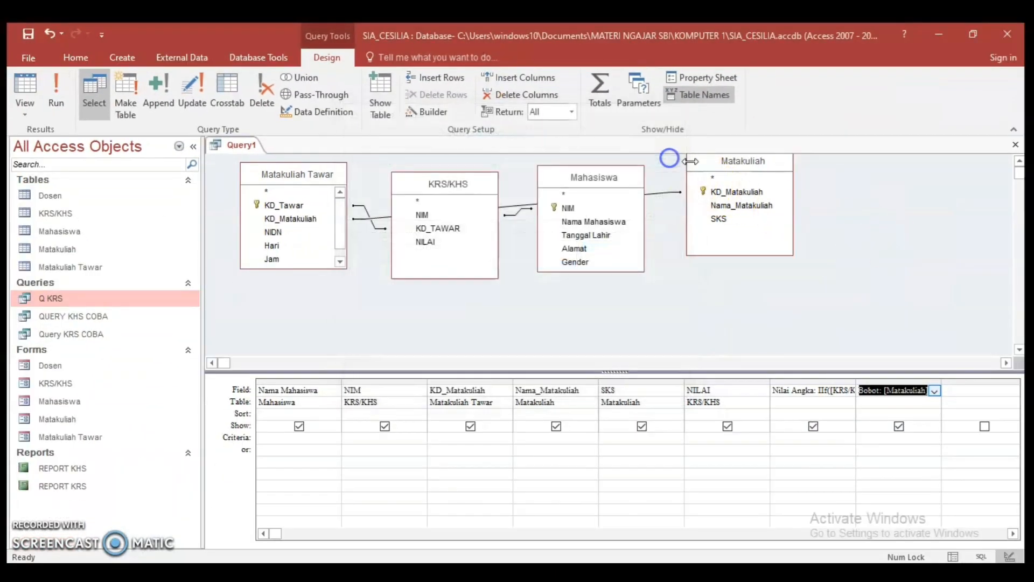
{"action": "left_click", "coordinate": [892, 403]}
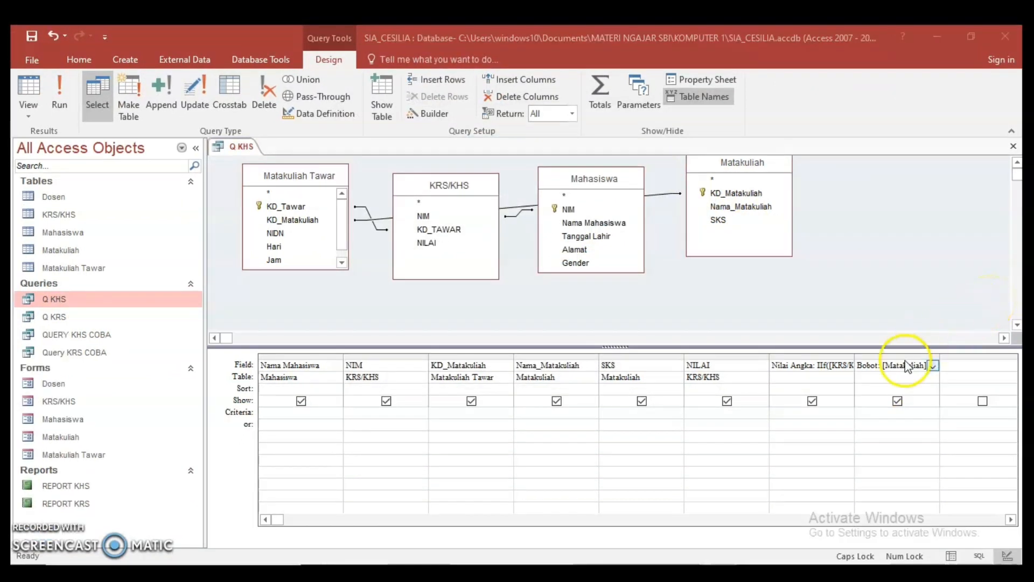
{"action": "left_click", "coordinate": [890, 367]}
{"action": "left_click", "coordinate": [880, 363]}
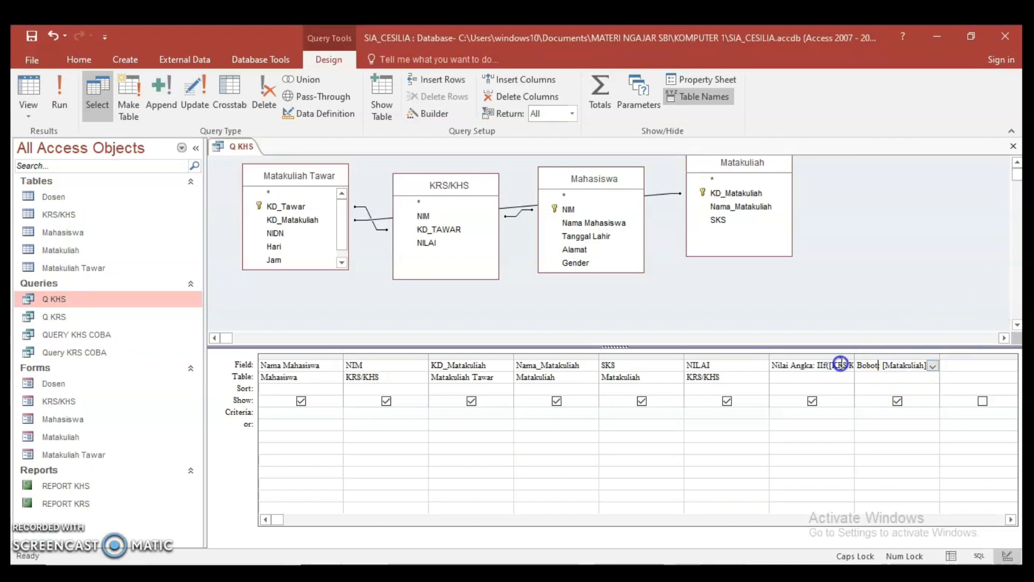
{"action": "left_click", "coordinate": [931, 366]}
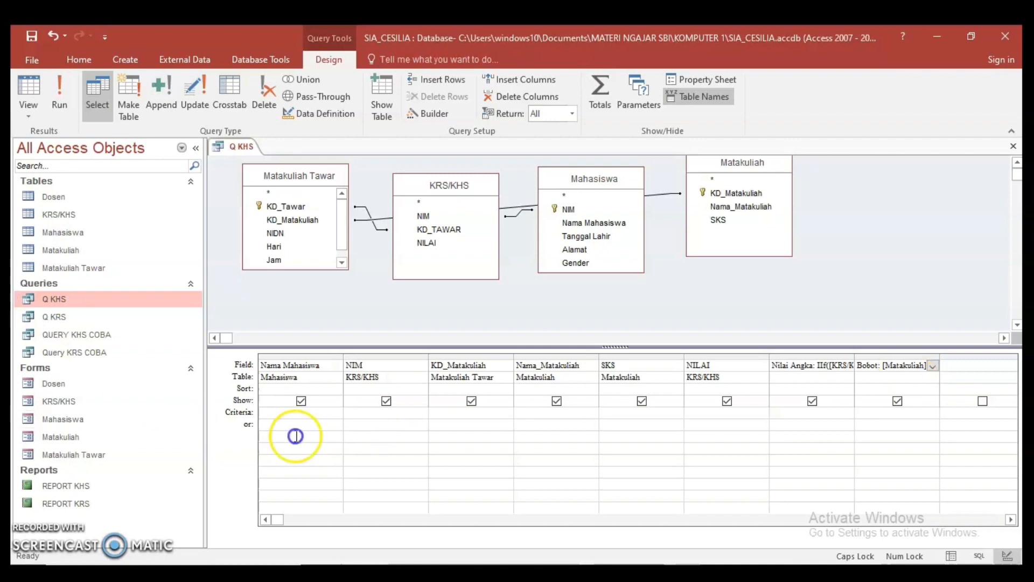
Set the NIM column's criteria to the parameter prompt [MASUKKAN NIM], and close the Q KHS query with its changes saved
{"action": "left_click", "coordinate": [369, 412]}
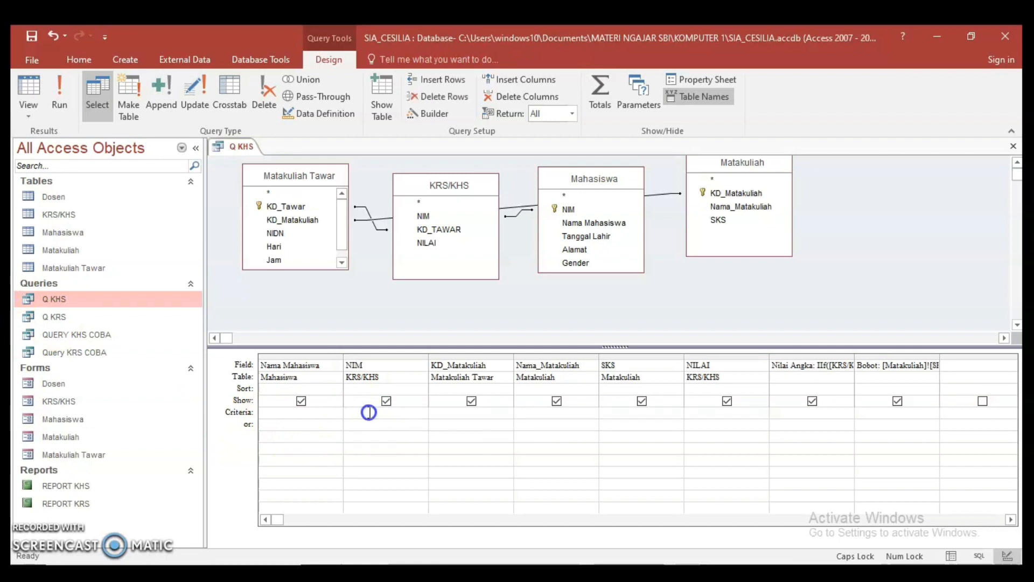
{"action": "type", "text": "[MASUKKAN NIM]"}
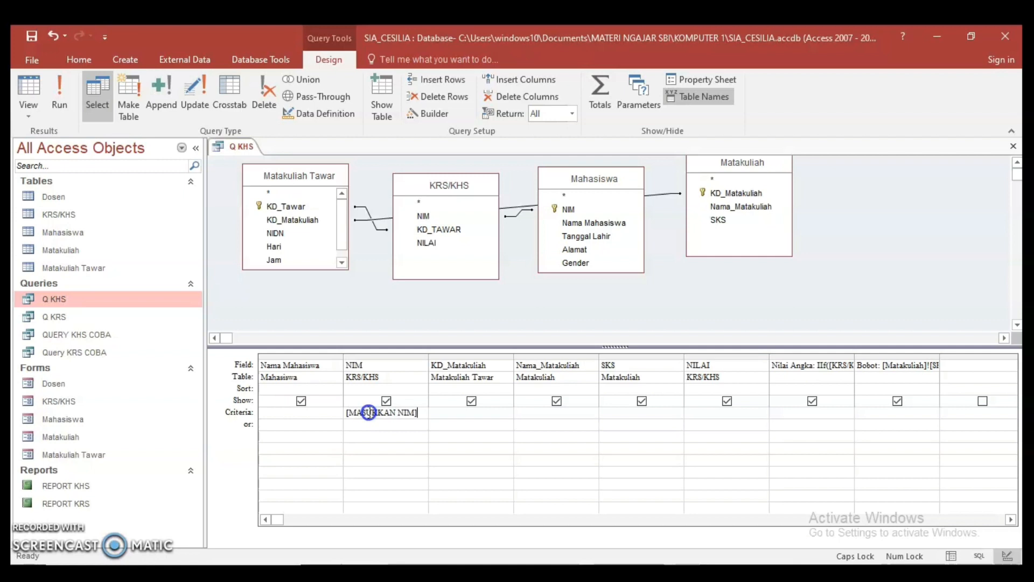
{"action": "left_click", "coordinate": [1007, 143]}
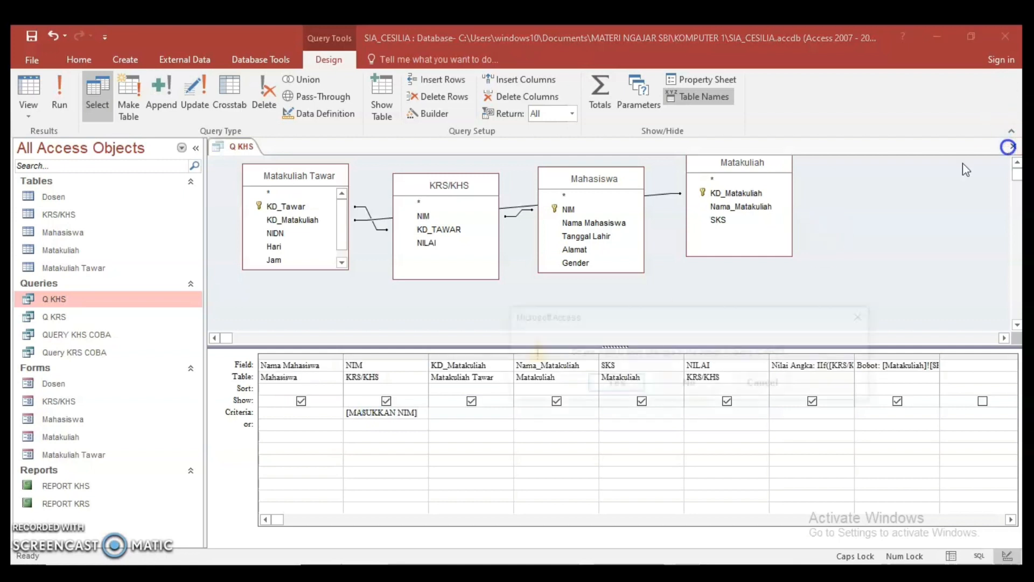
{"action": "left_click", "coordinate": [612, 385]}
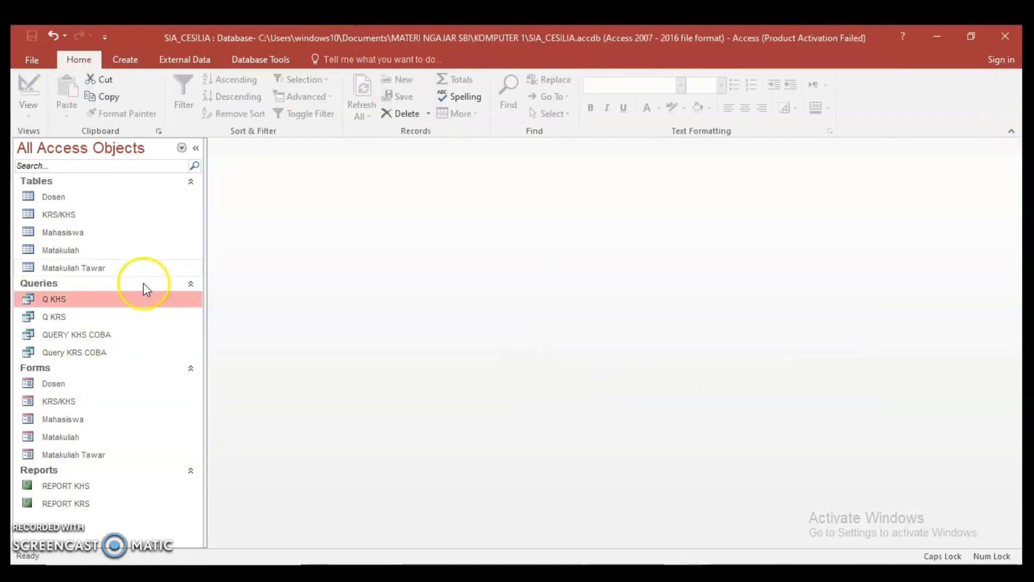
{"action": "double_click", "coordinate": [94, 303]}
{"action": "left_click", "coordinate": [502, 222]}
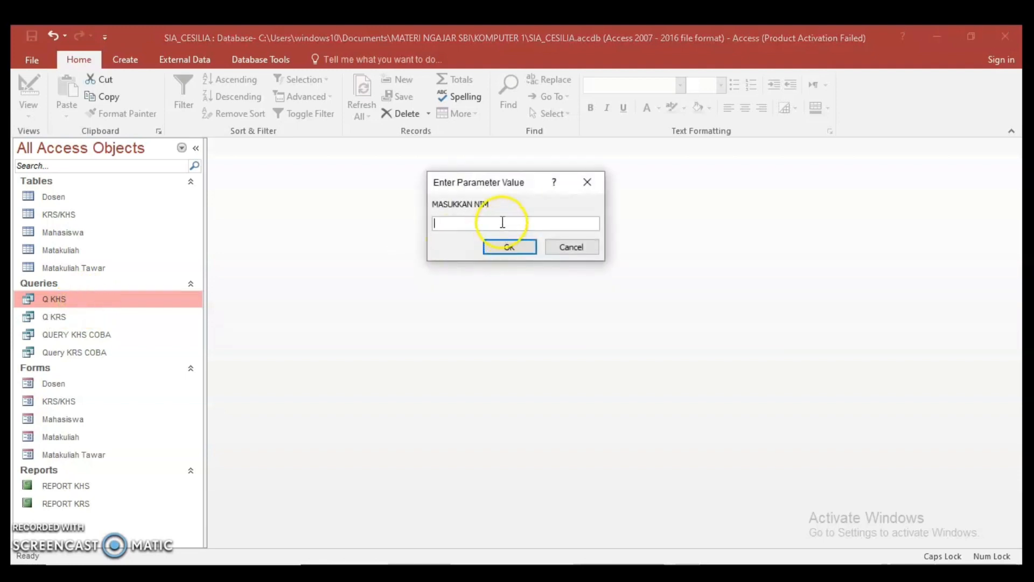
{"action": "left_click", "coordinate": [571, 247]}
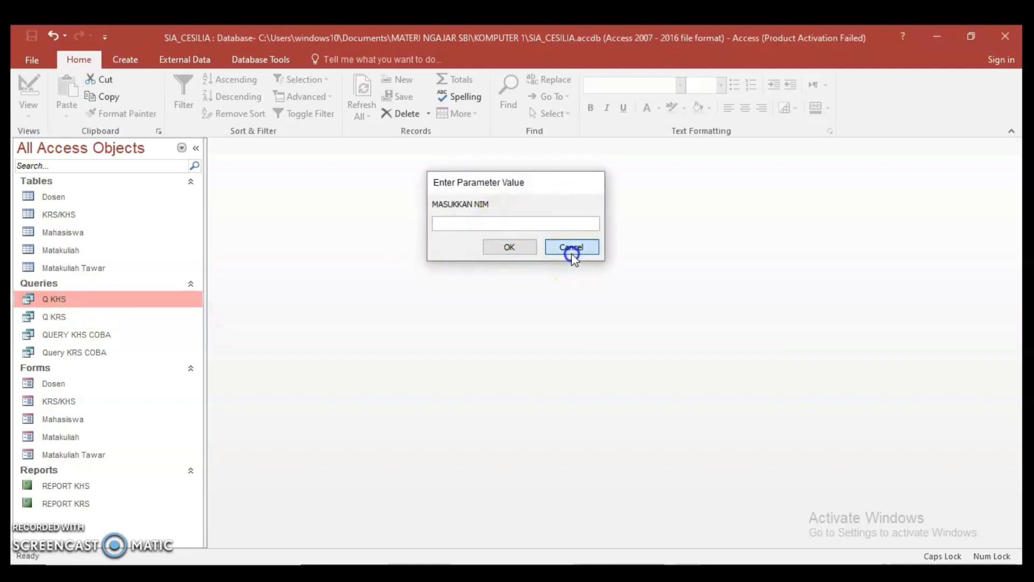
Copy the first student's NIM from the Mahasiswa table and run the Q KHS query with it as the parameter value
{"action": "double_click", "coordinate": [76, 232]}
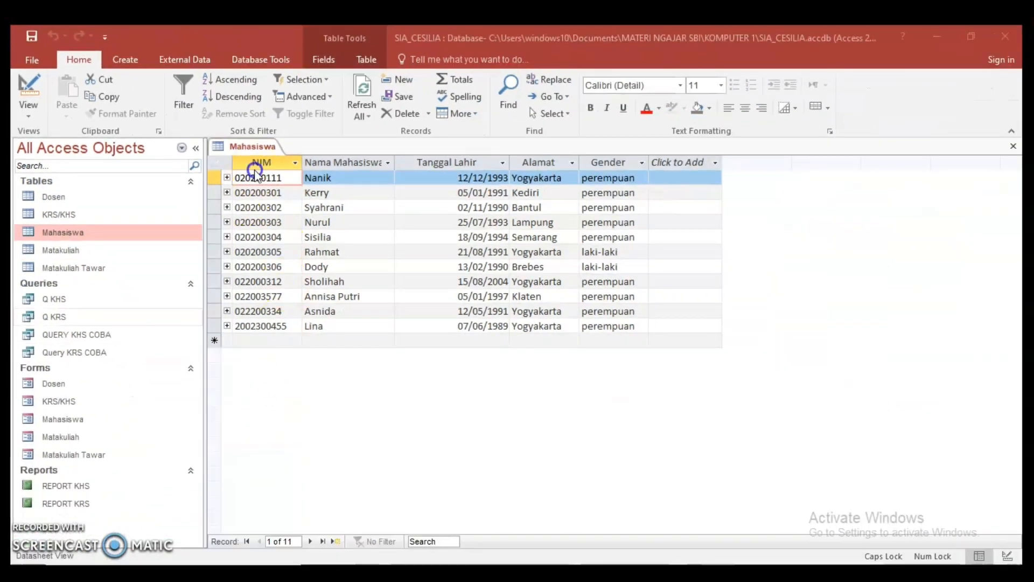
{"action": "left_click_drag", "start_coordinate": [255, 170], "coordinate": [152, 167]}
{"action": "key", "text": "ctrl+c"}
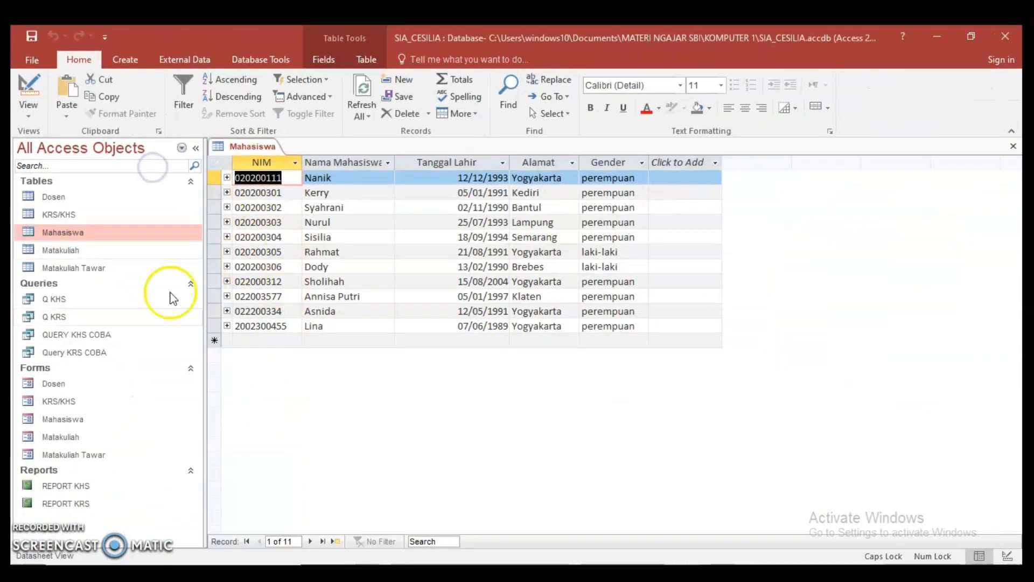
{"action": "double_click", "coordinate": [83, 298]}
{"action": "key", "text": "ctrl+v"}
{"action": "left_click", "coordinate": [498, 248]}
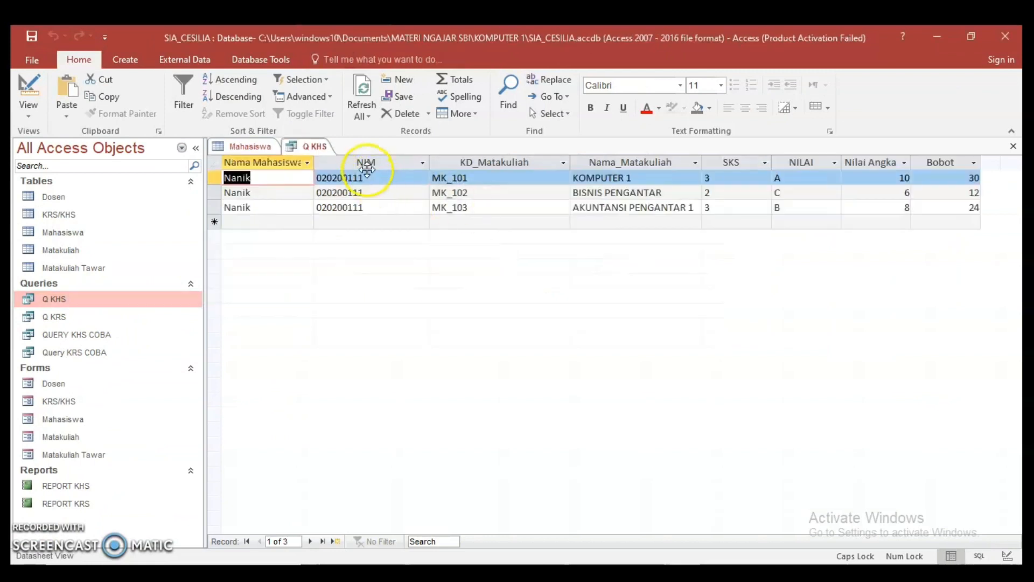